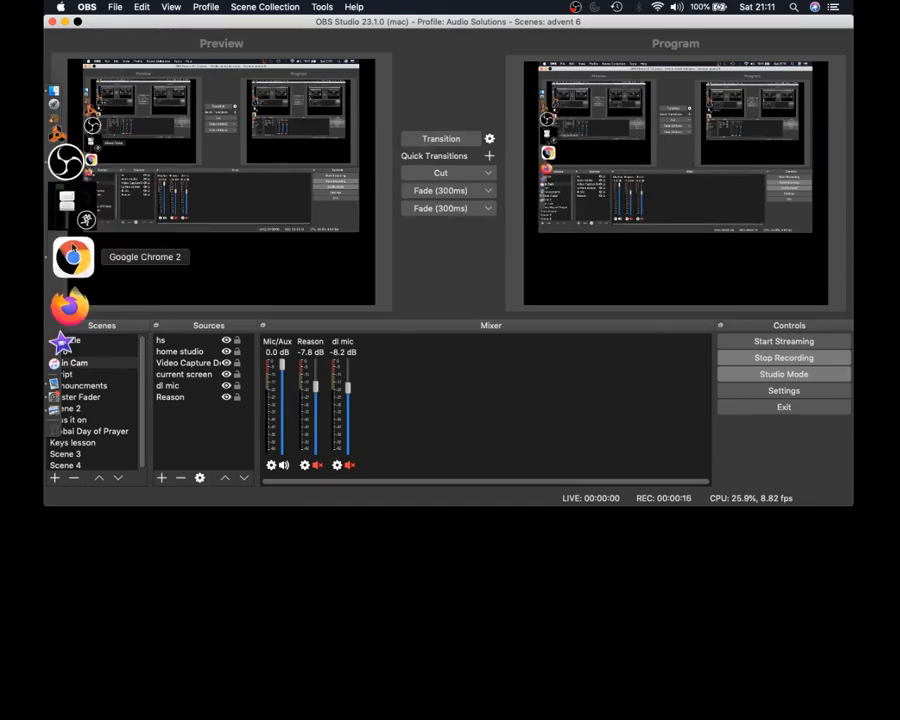
- Switch to Chrome and replace the open-book photo in the church ministry design with the photo of a person using a laptop on a wooden floor
left_click(70, 250)
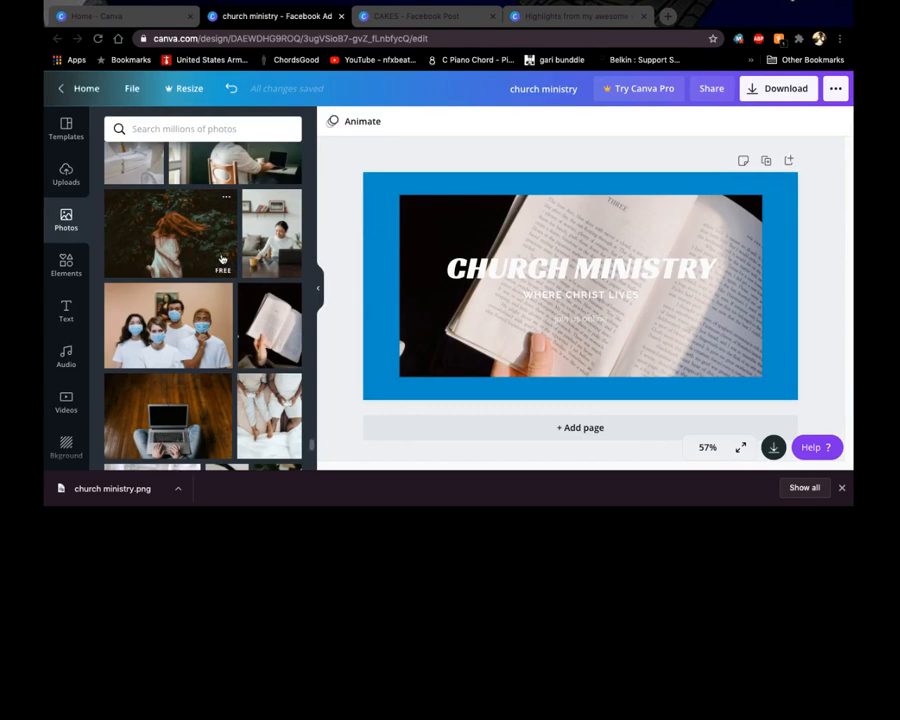
scroll(222, 260, "down", 5)
scroll(222, 260, "down", 4)
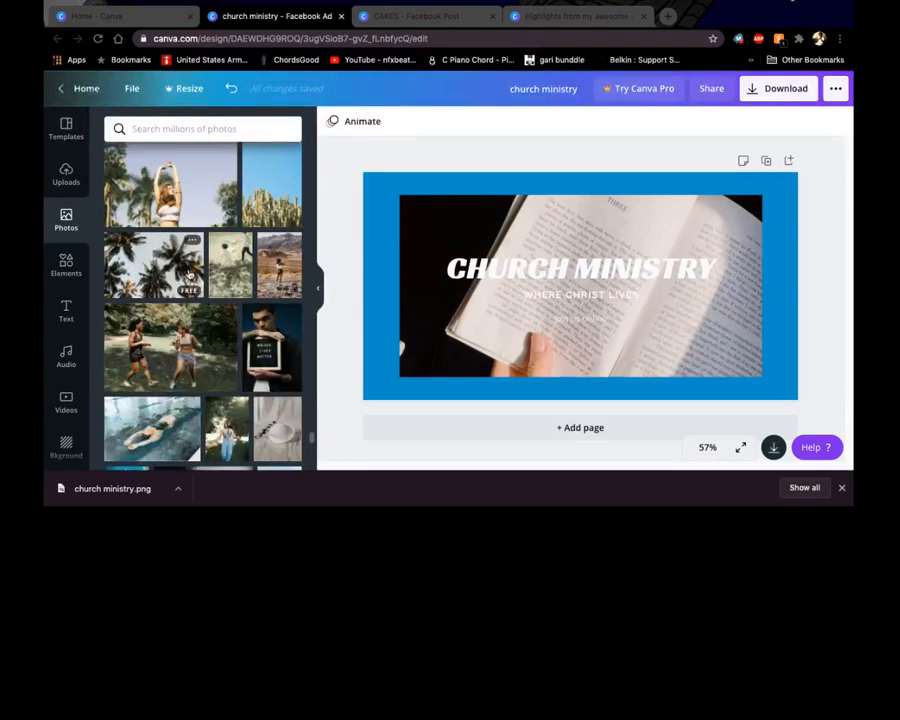
scroll(244, 297, "up", 2)
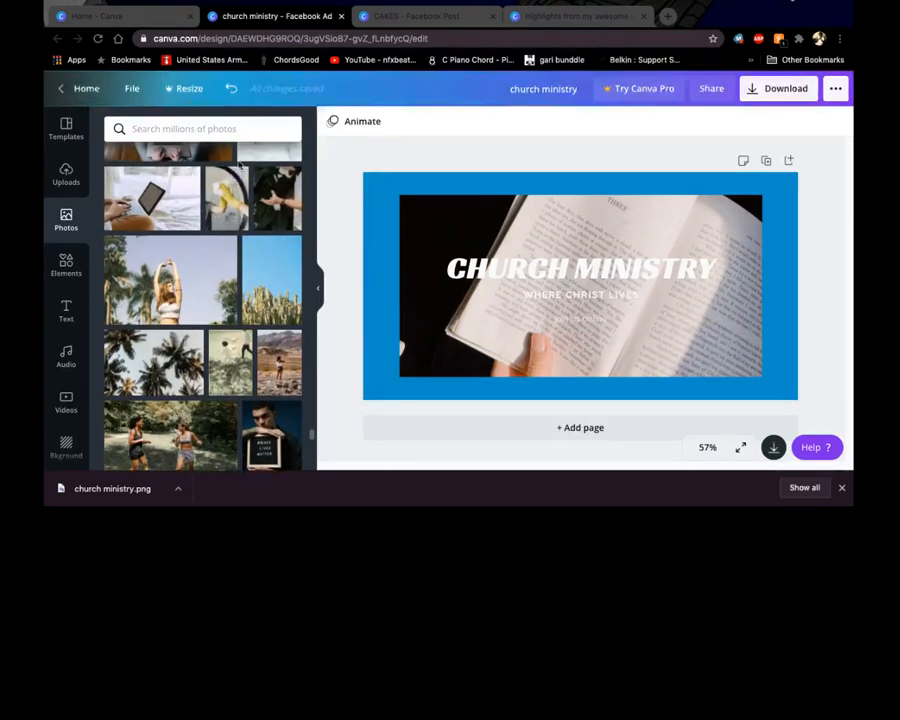
scroll(230, 215, "up", 1)
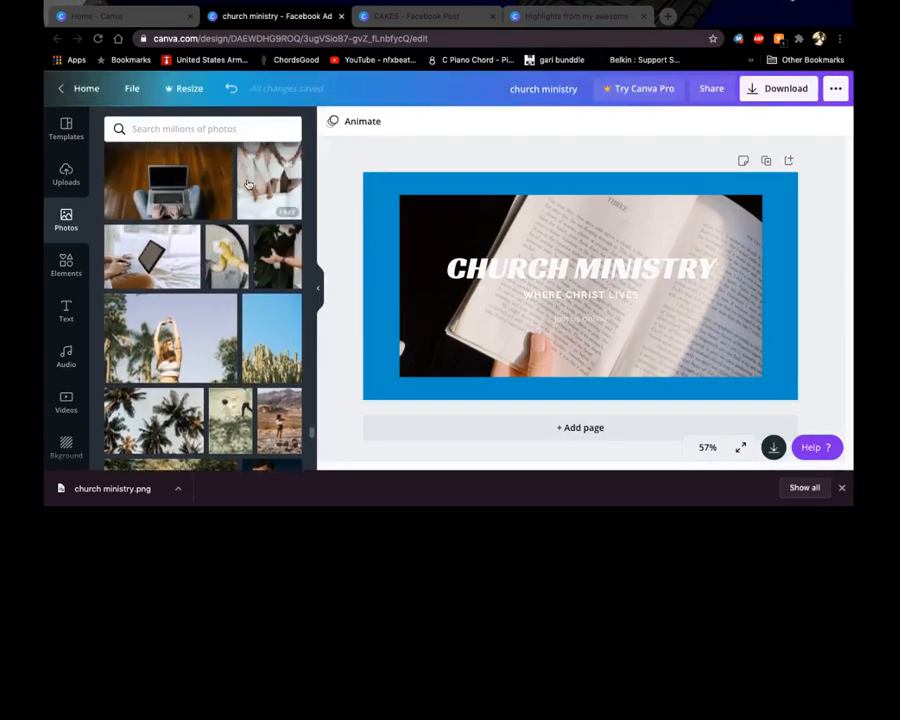
left_click(185, 196)
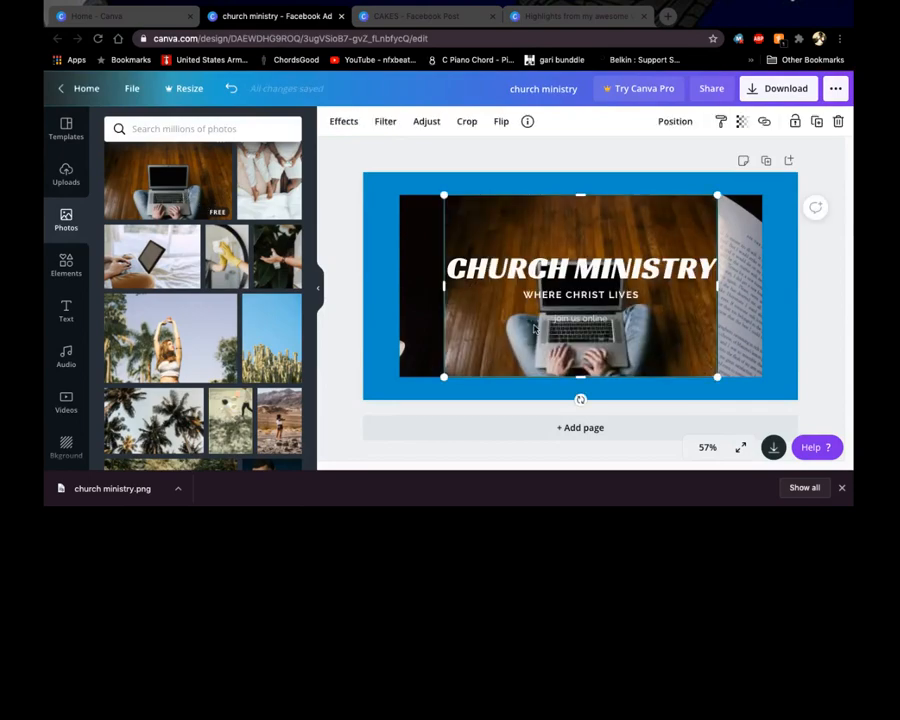
left_click(740, 240)
key("Delete")
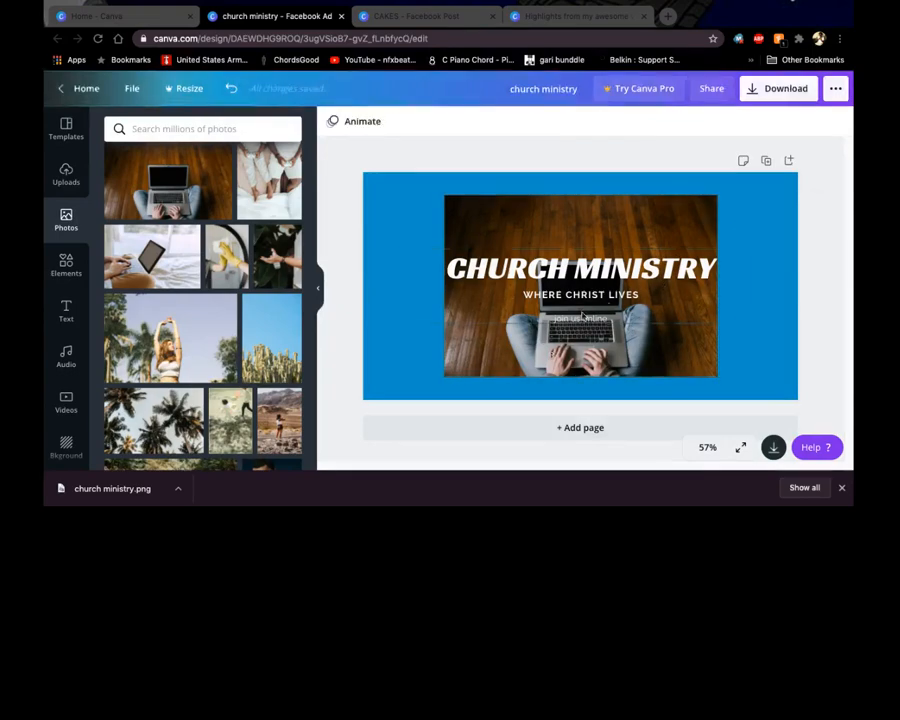
mouse_move(46, 338)
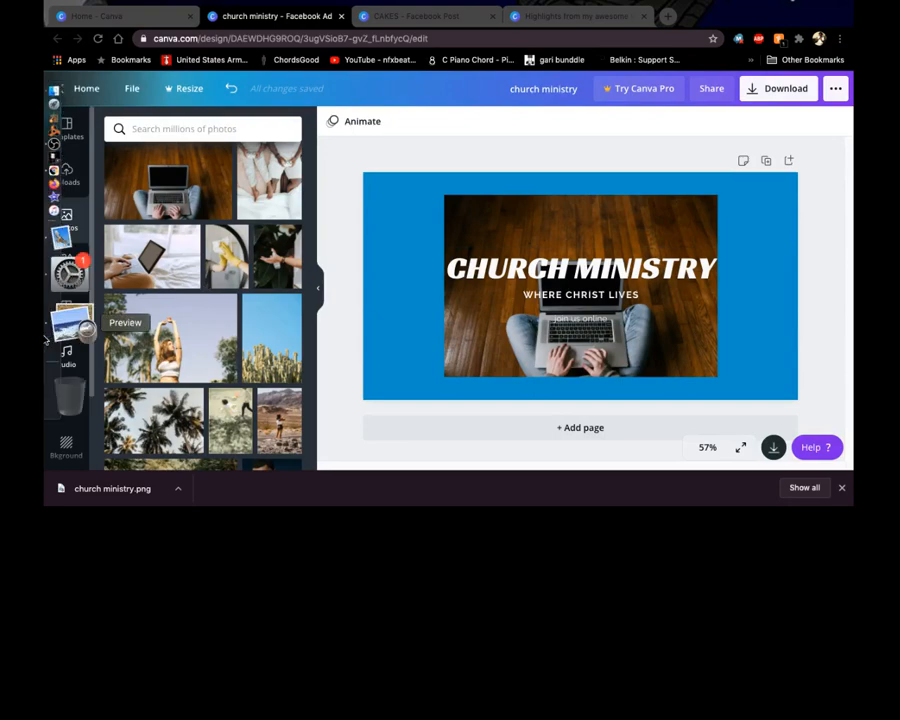
left_click(66, 220)
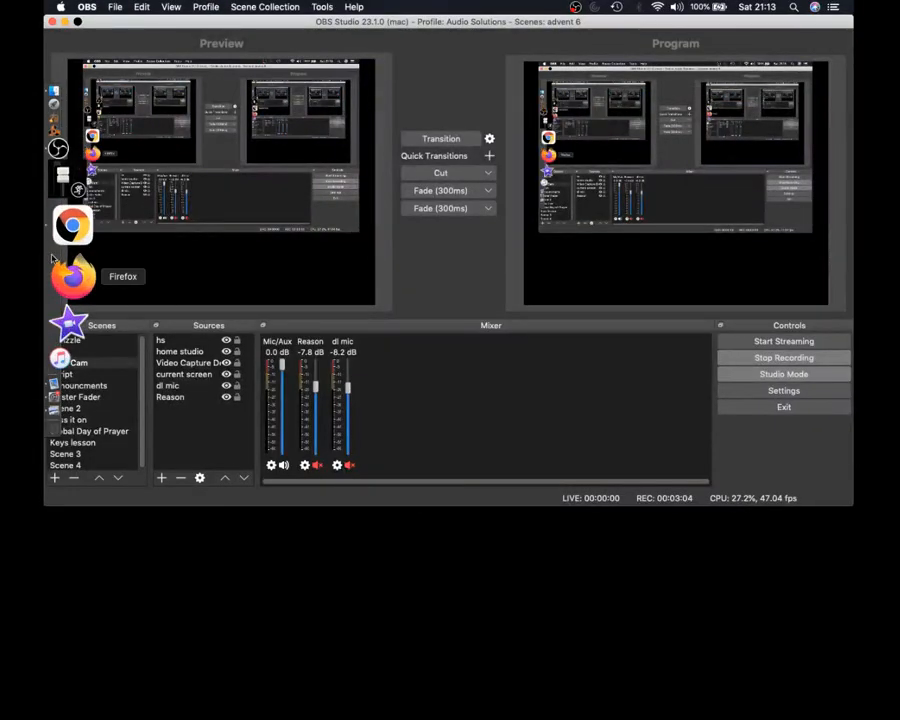
left_click(72, 244)
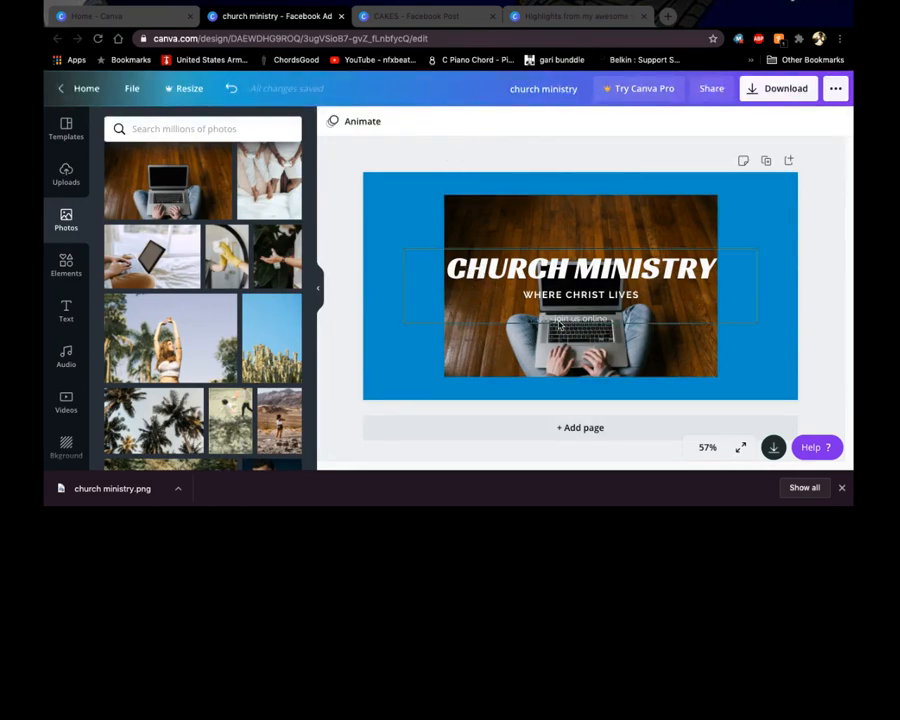
left_click(582, 281)
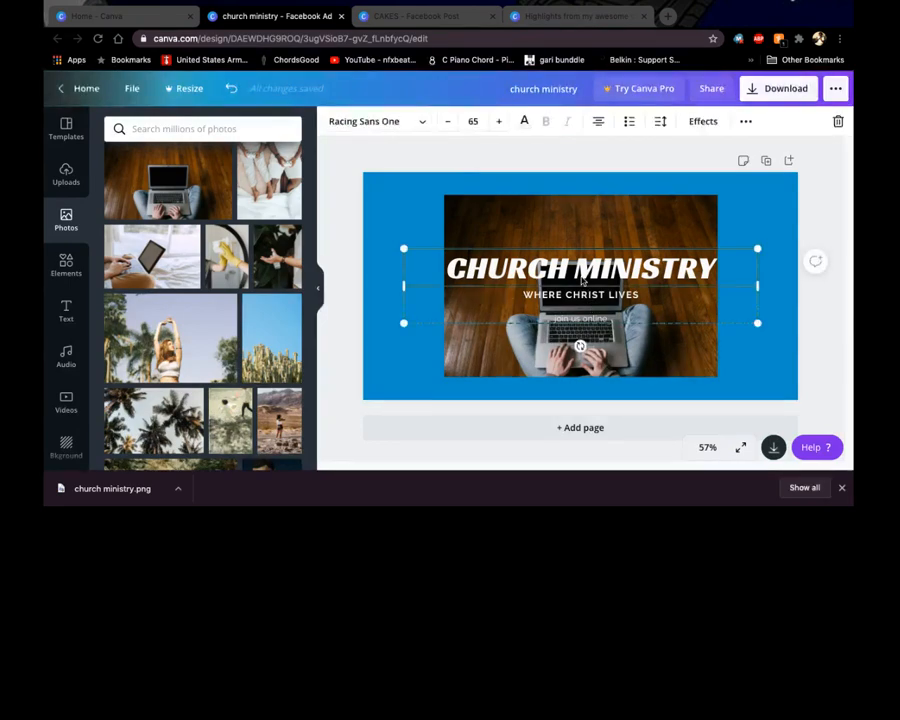
- Try light grey, the dark brand colour and medium grey as the design's background colour
left_click(372, 234)
left_click(332, 121)
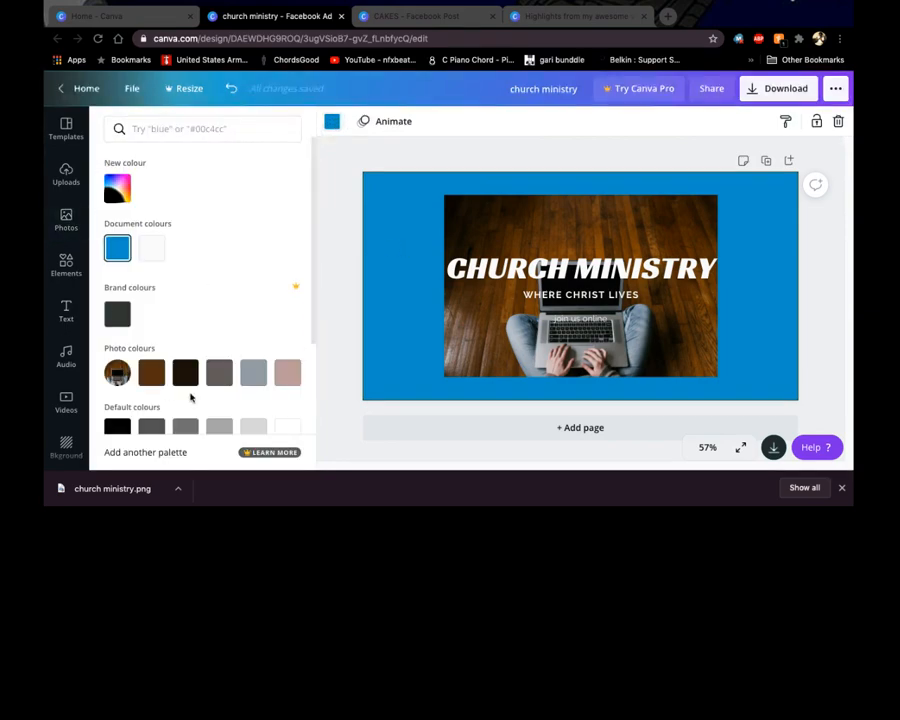
left_click(250, 427)
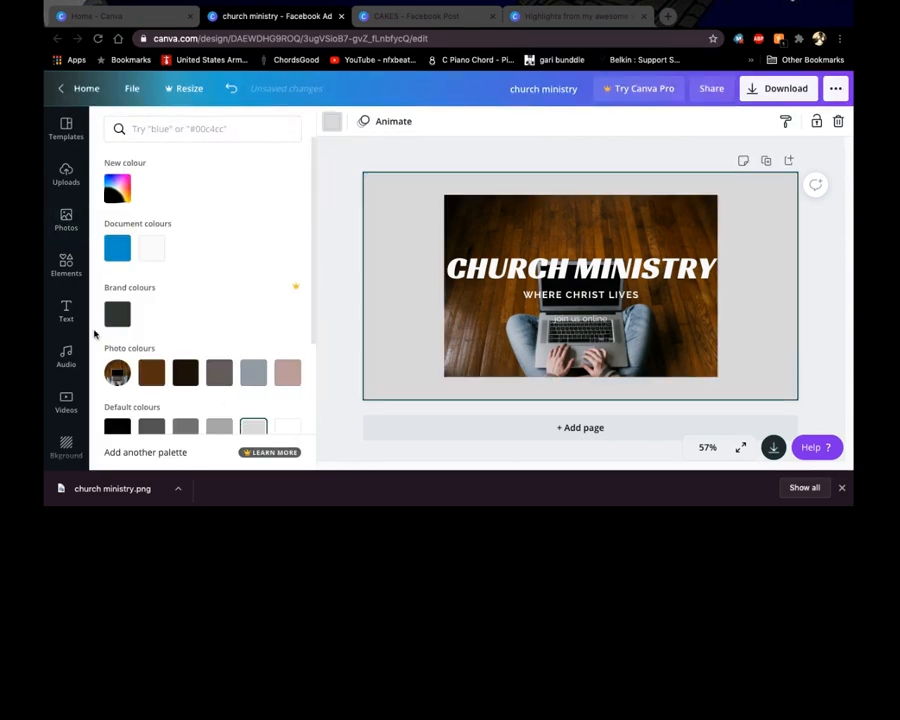
left_click(122, 318)
scroll(125, 323, "down", 2)
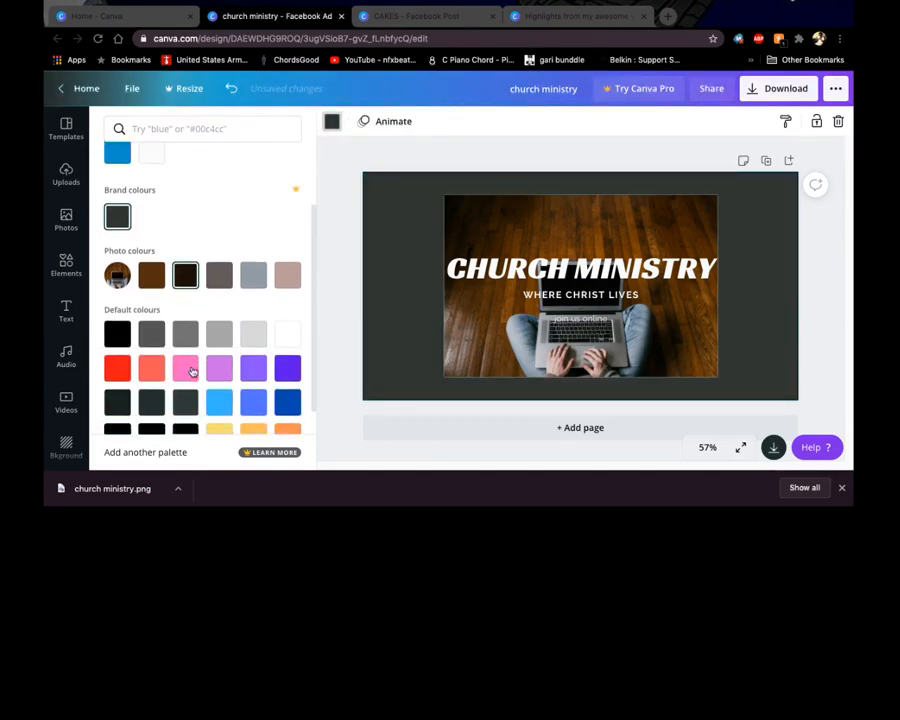
left_click(219, 333)
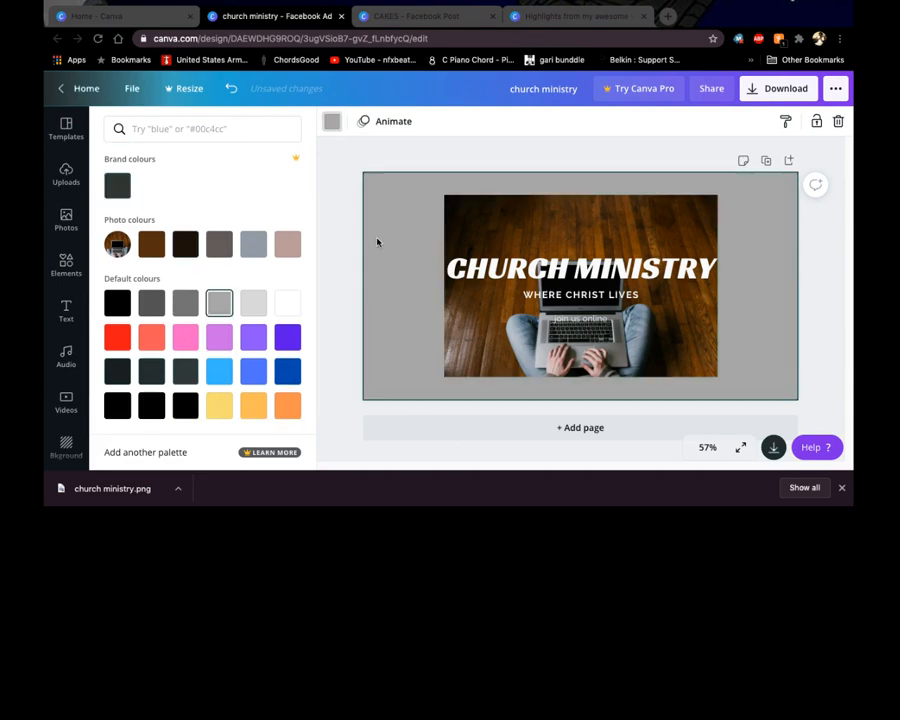
left_click(333, 123)
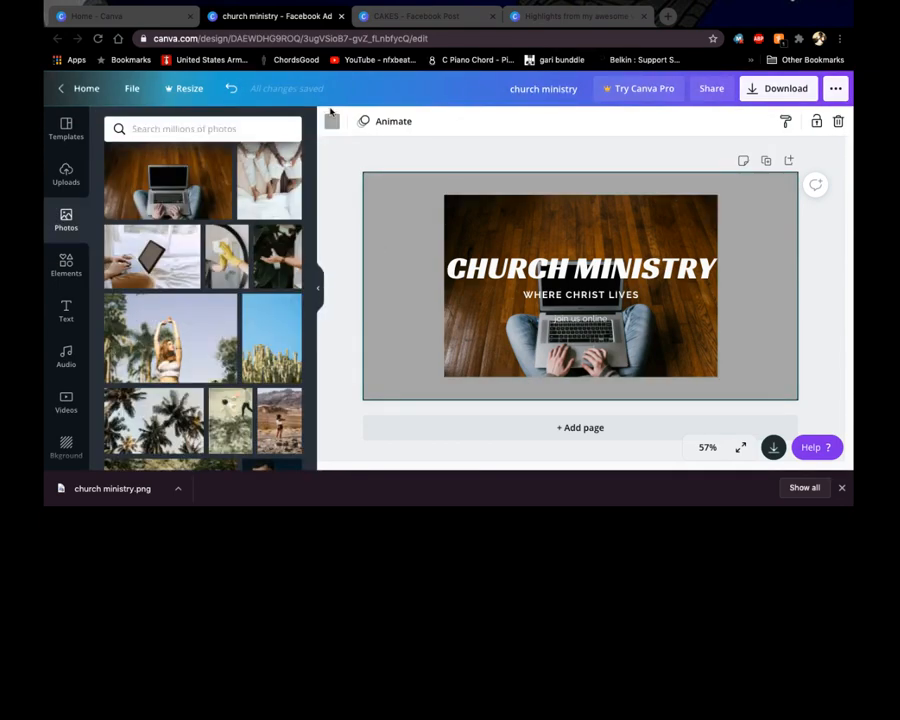
- Compare the brown and near-black photo colours as the design's background, settling on the brown
left_click(332, 119)
scroll(205, 266, "down", 2)
left_click(158, 252)
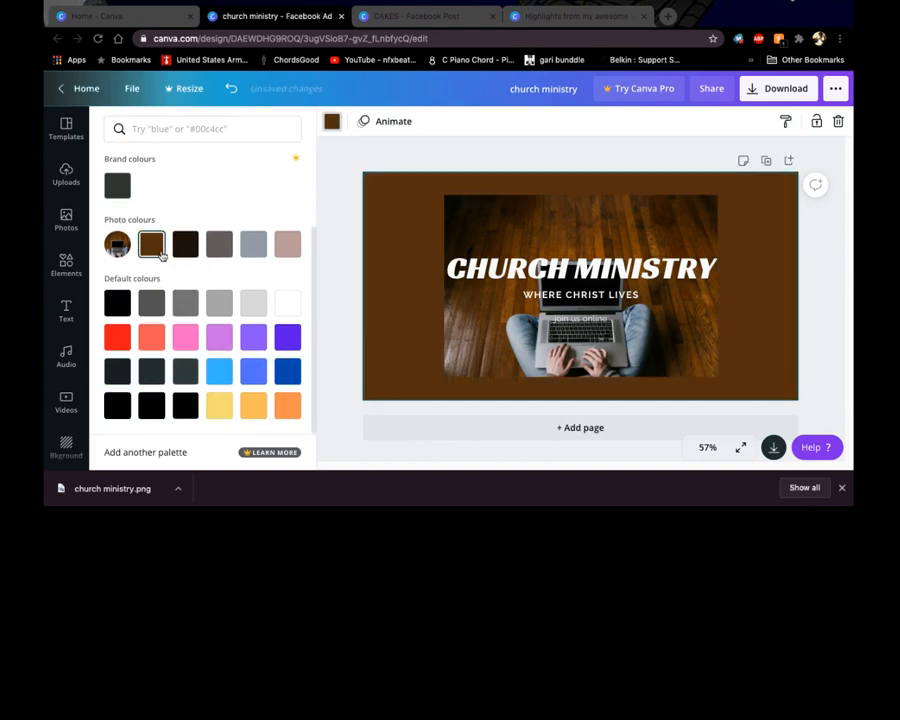
left_click(183, 252)
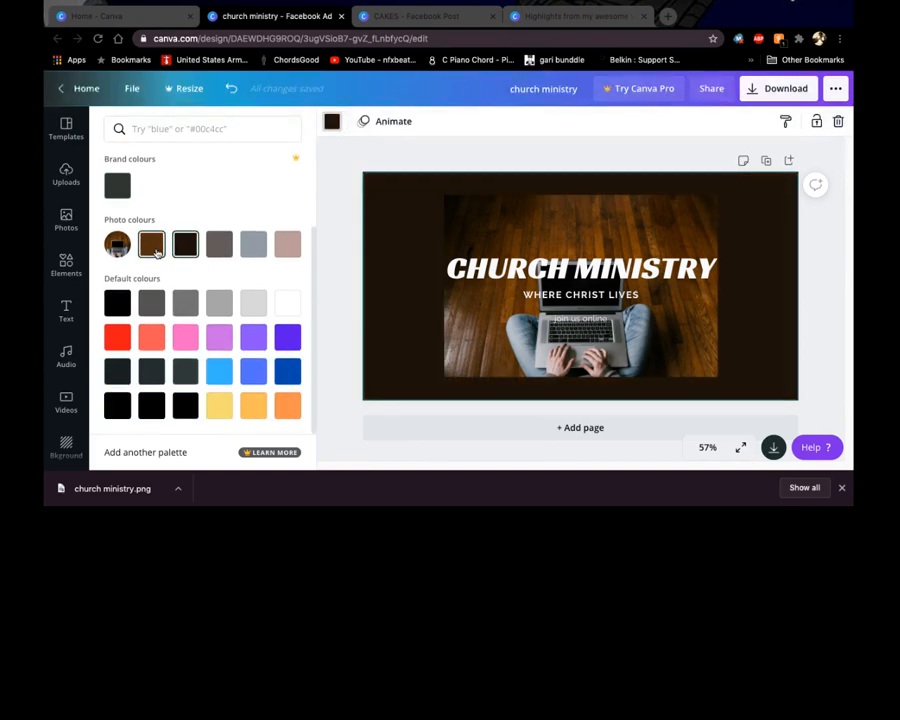
left_click(154, 252)
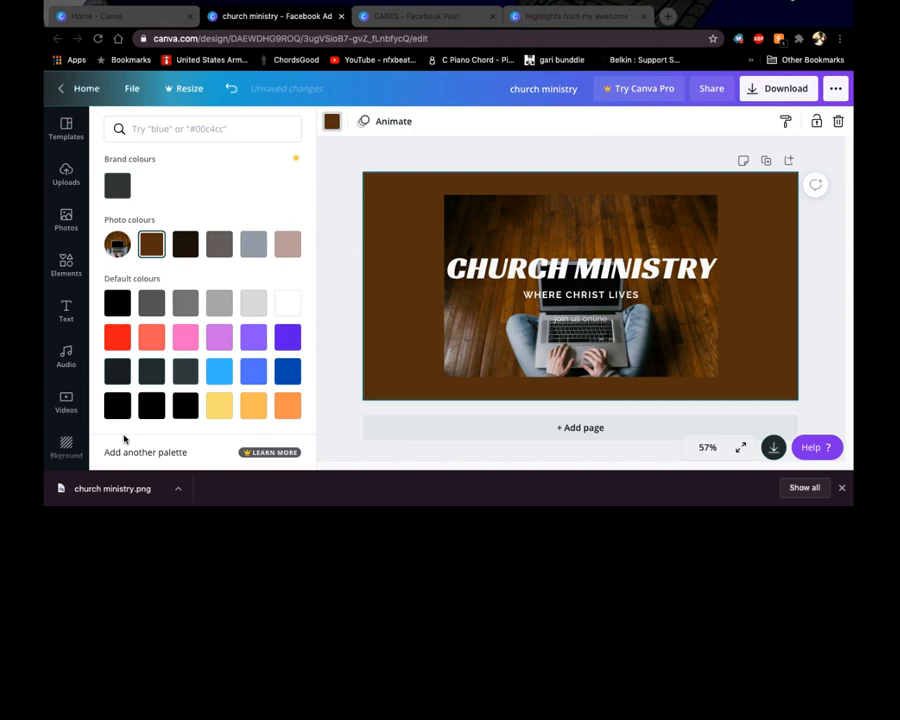
- Set the design's background to the custom olive colour #A6A23D
scroll(137, 273, "up", 3)
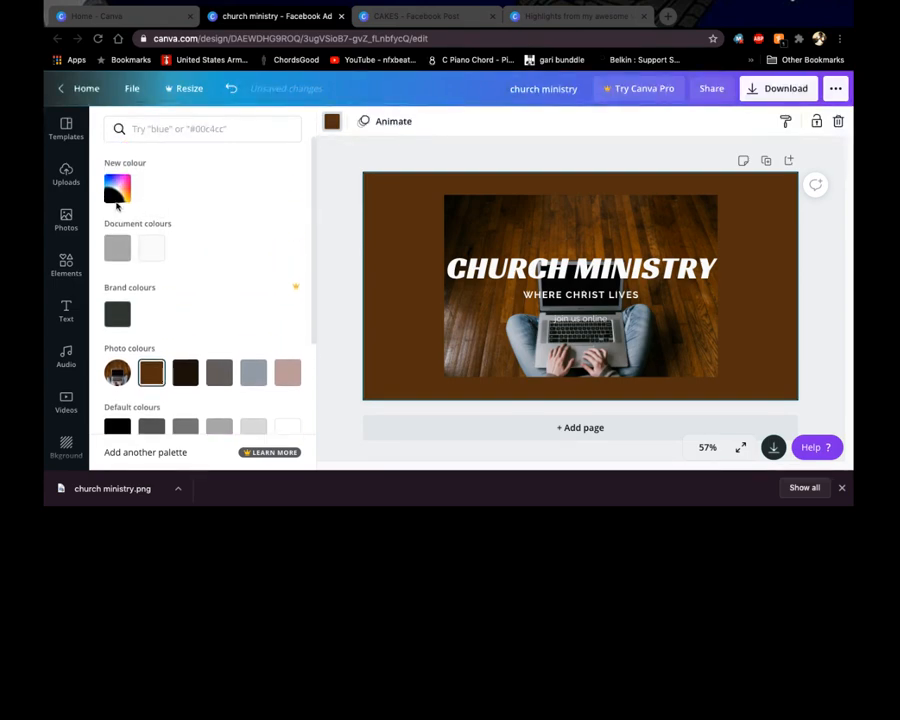
left_click(118, 200)
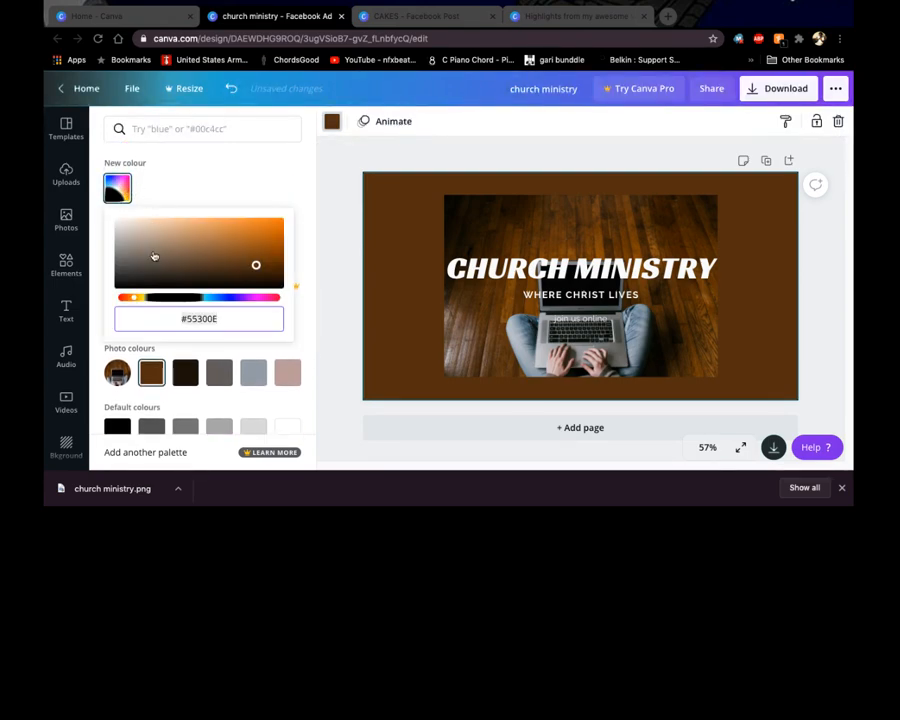
left_click(147, 299)
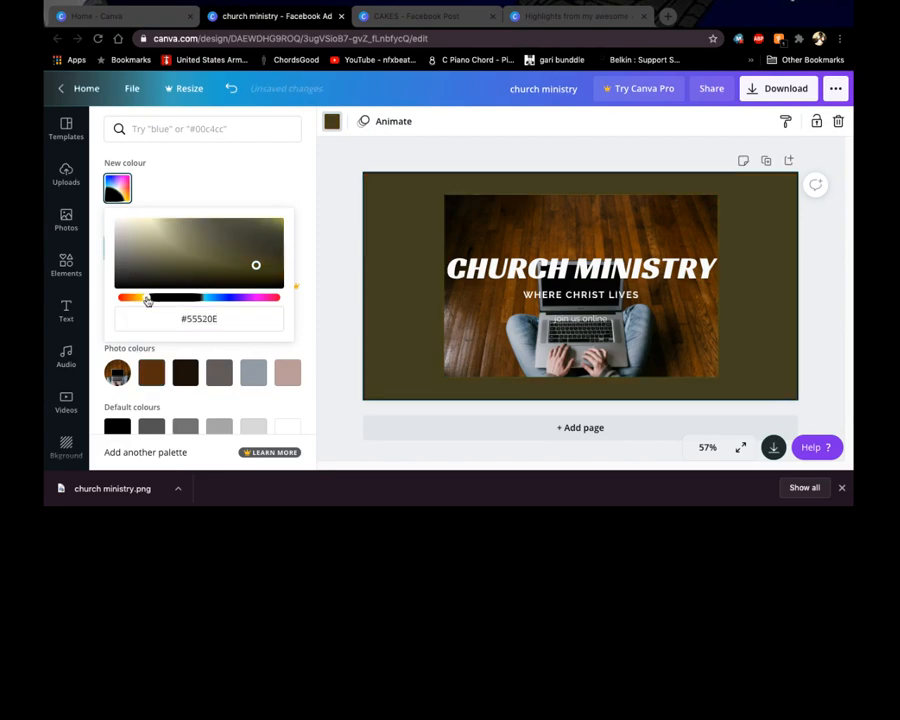
left_click_drag(255, 265, 221, 242)
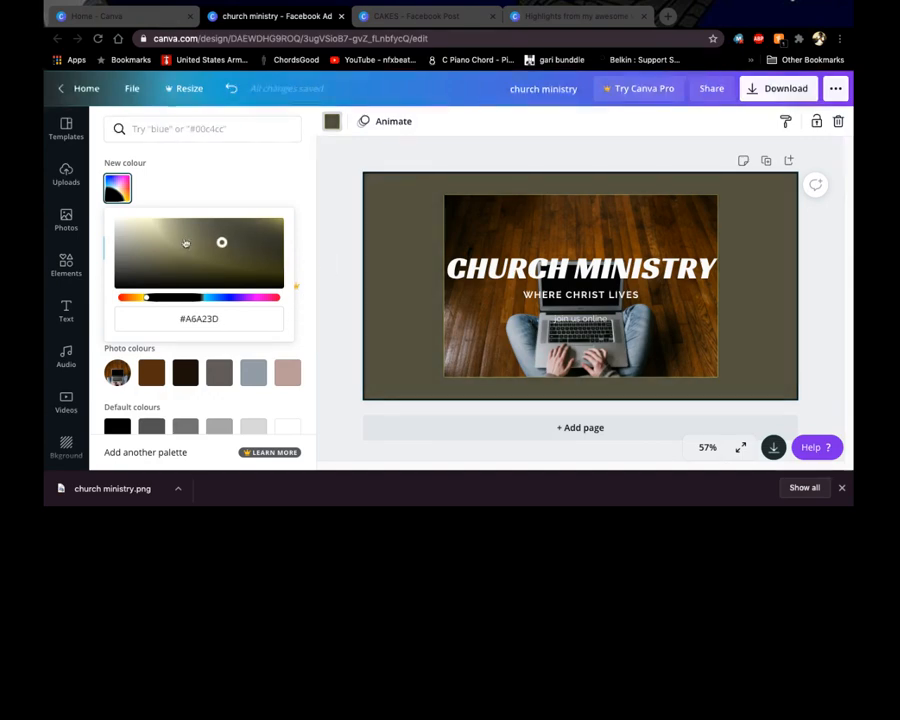
left_click(344, 331)
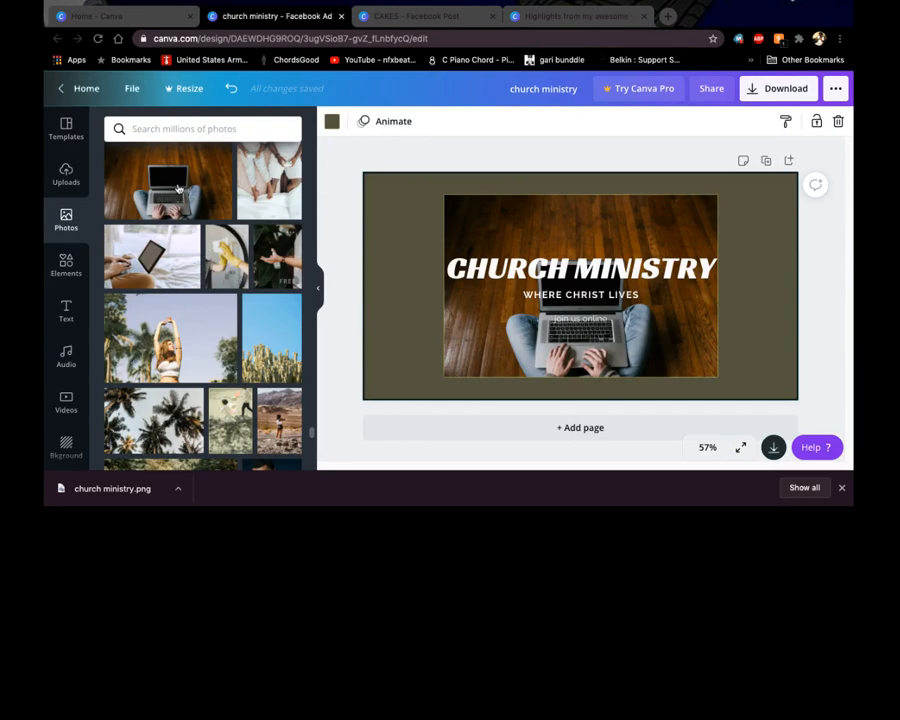
- Download the church ministry design as a PNG and dismiss the post-scheduling offer
left_click(795, 93)
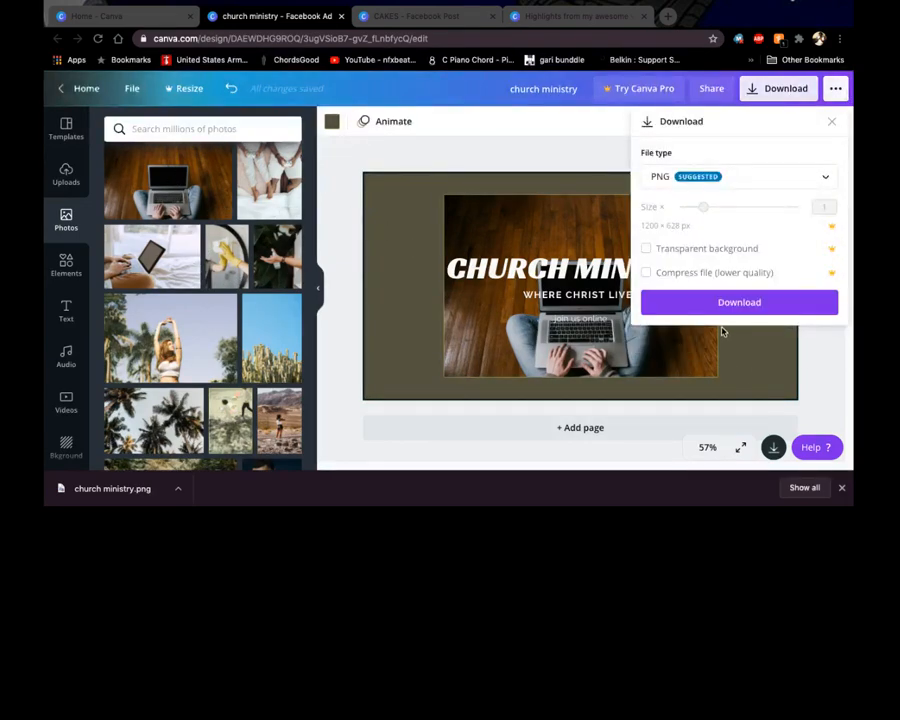
left_click(723, 310)
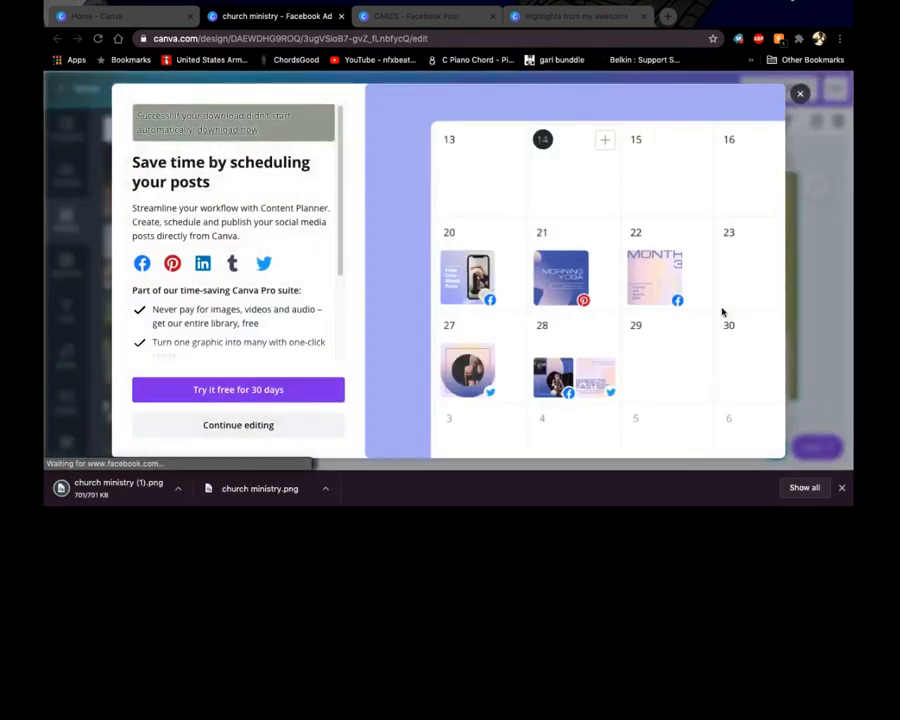
left_click(799, 93)
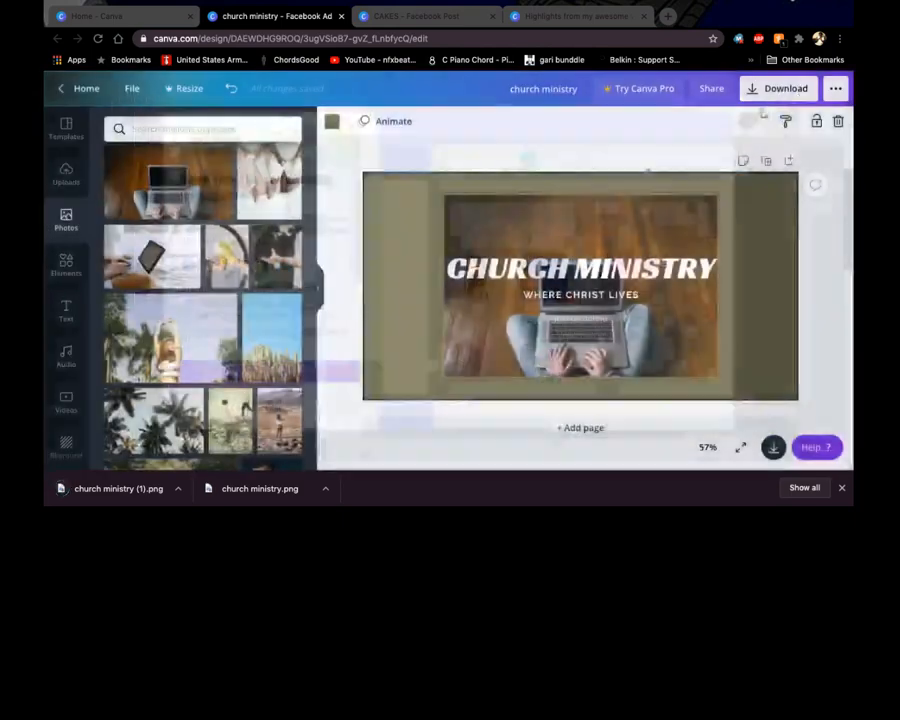
- View the downloaded church ministry (1).png in Preview, close it, and return to Chrome
left_click(118, 489)
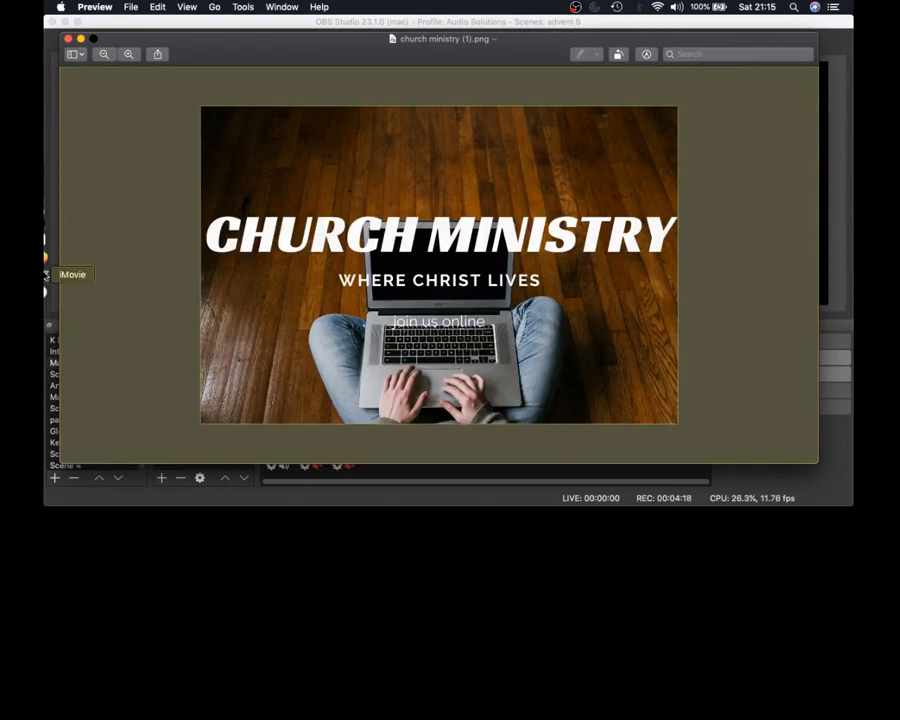
left_click(67, 39)
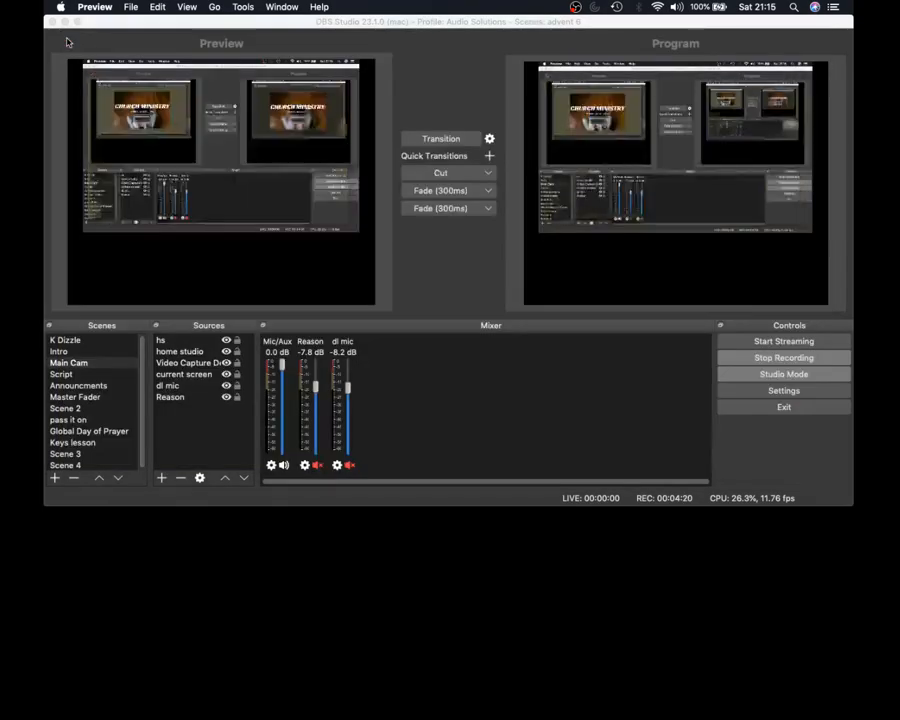
mouse_move(45, 190)
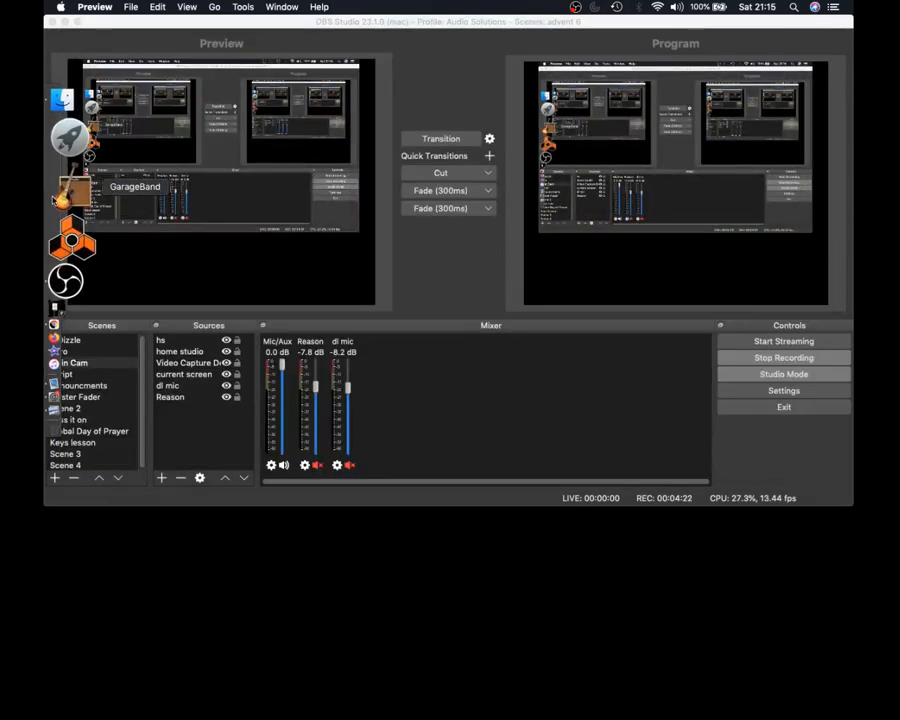
left_click(61, 245)
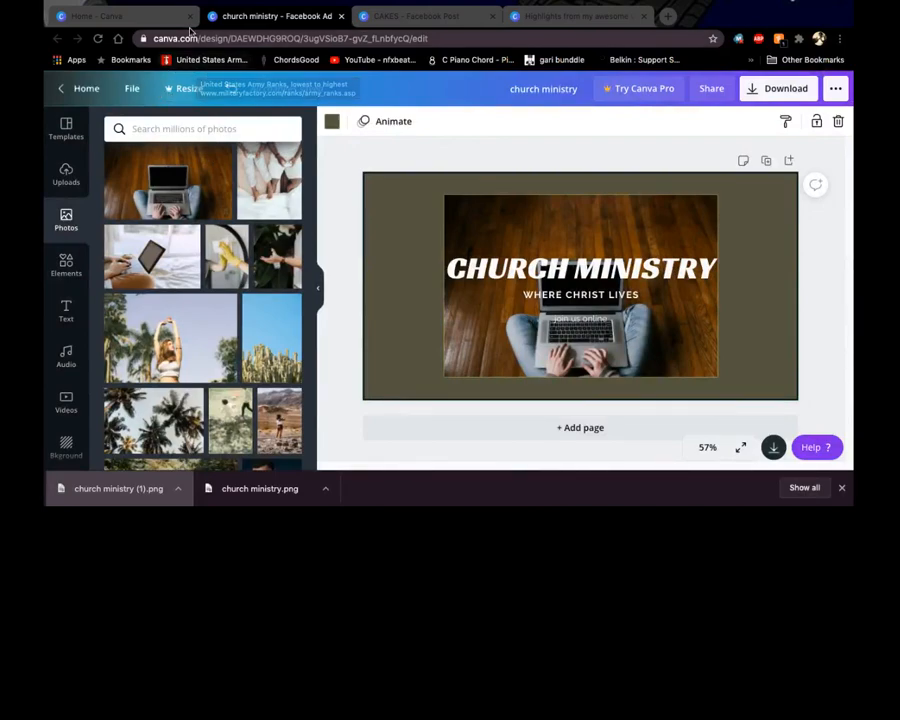
- Return to the Canva home page with its social media design types and dismiss the low-disk-space notification
left_click(120, 17)
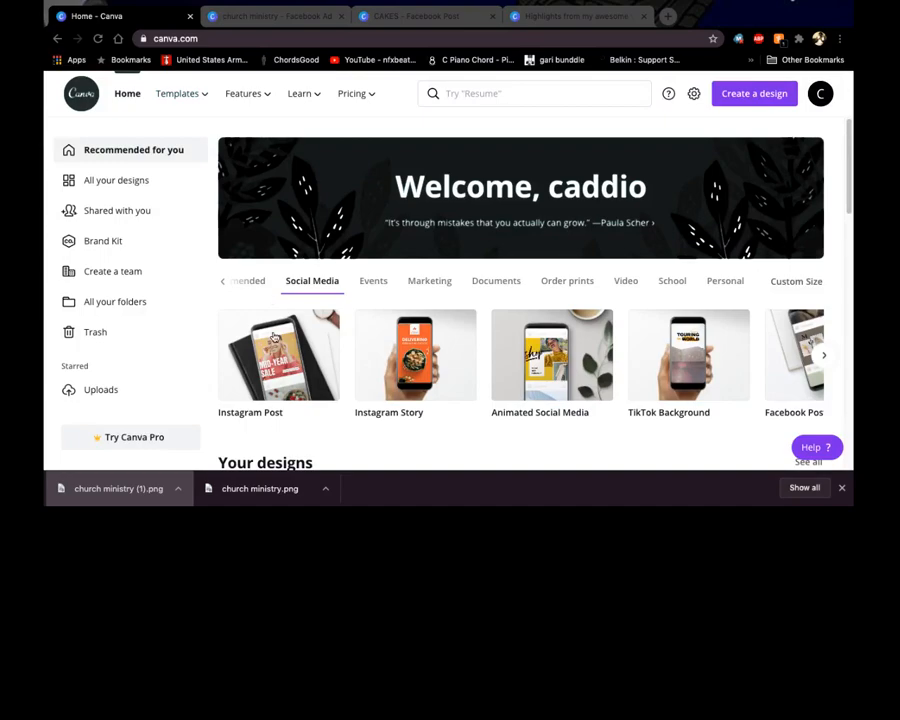
scroll(274, 338, "down", 1)
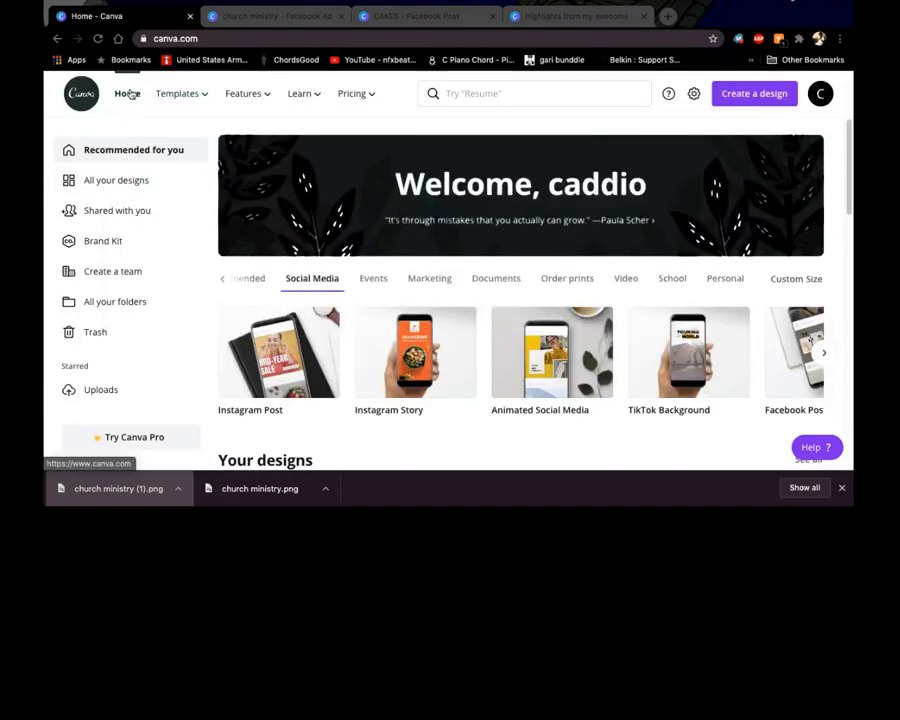
mouse_move(170, 95)
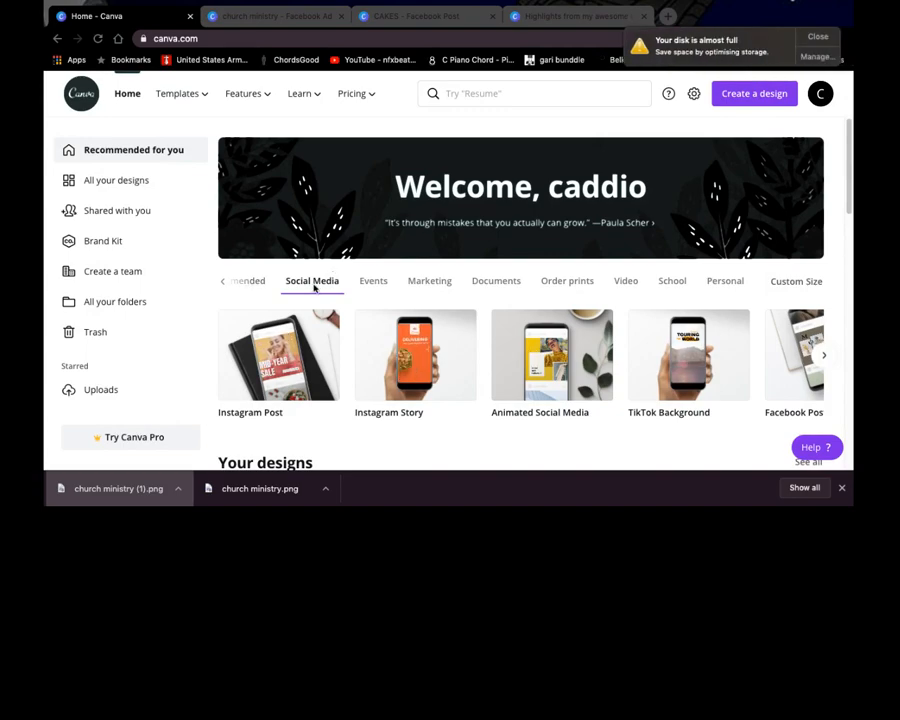
left_click(810, 39)
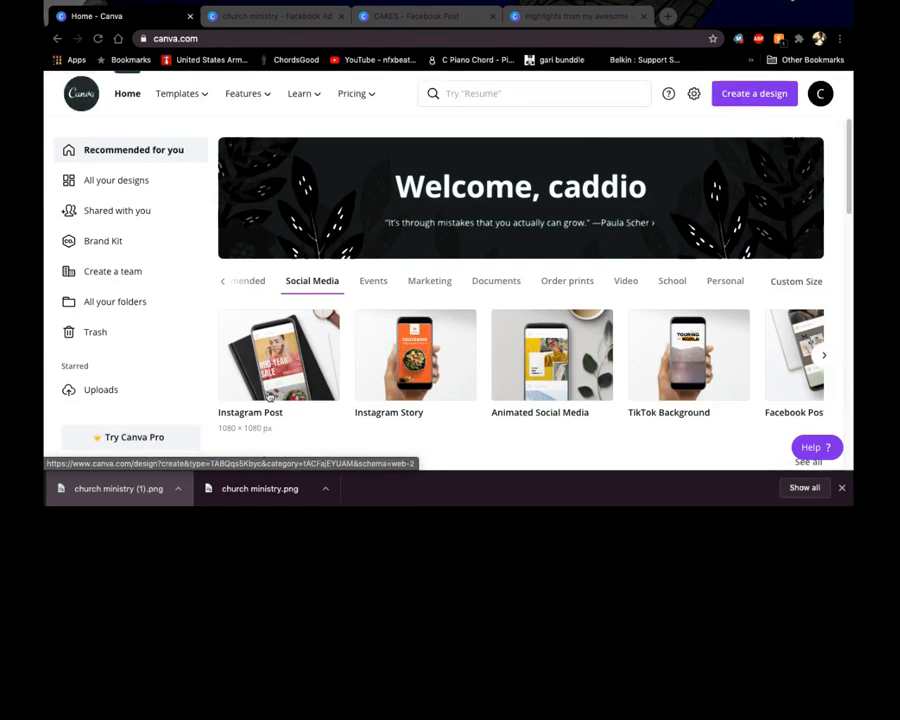
- Look through the social media design types from Instagram Post to Facebook Ad, checking the pixel dimensions of each format
scroll(351, 399, "right", 4)
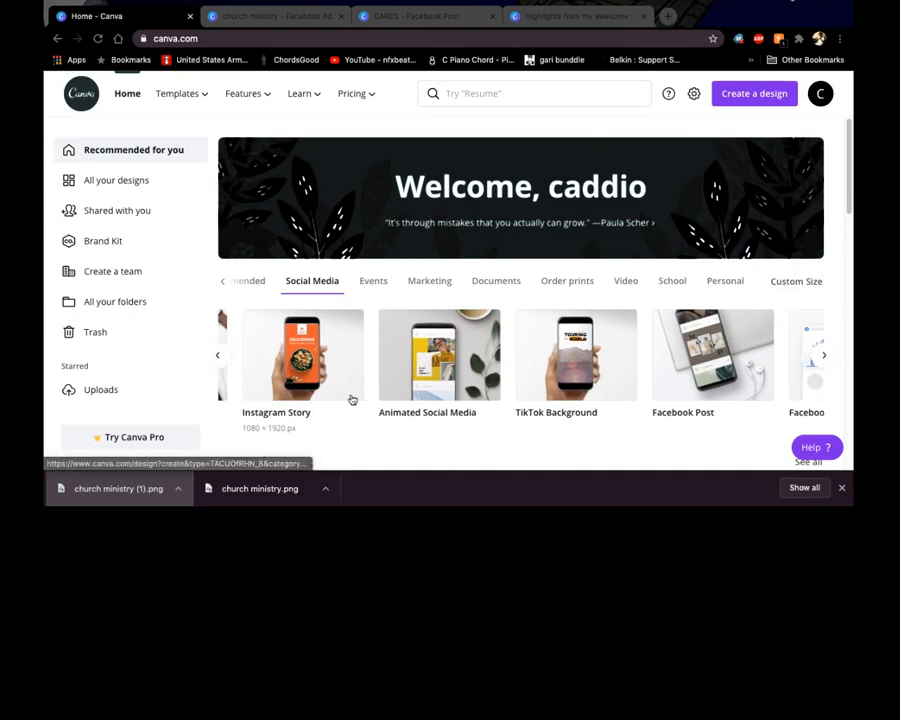
scroll(351, 399, "right", 6)
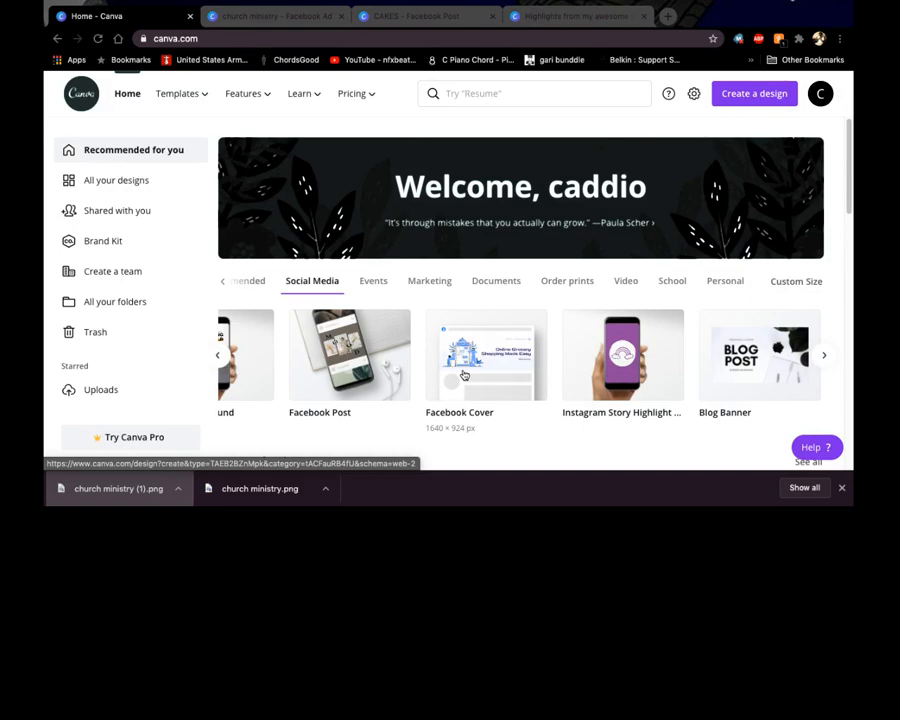
scroll(464, 375, "right", 3)
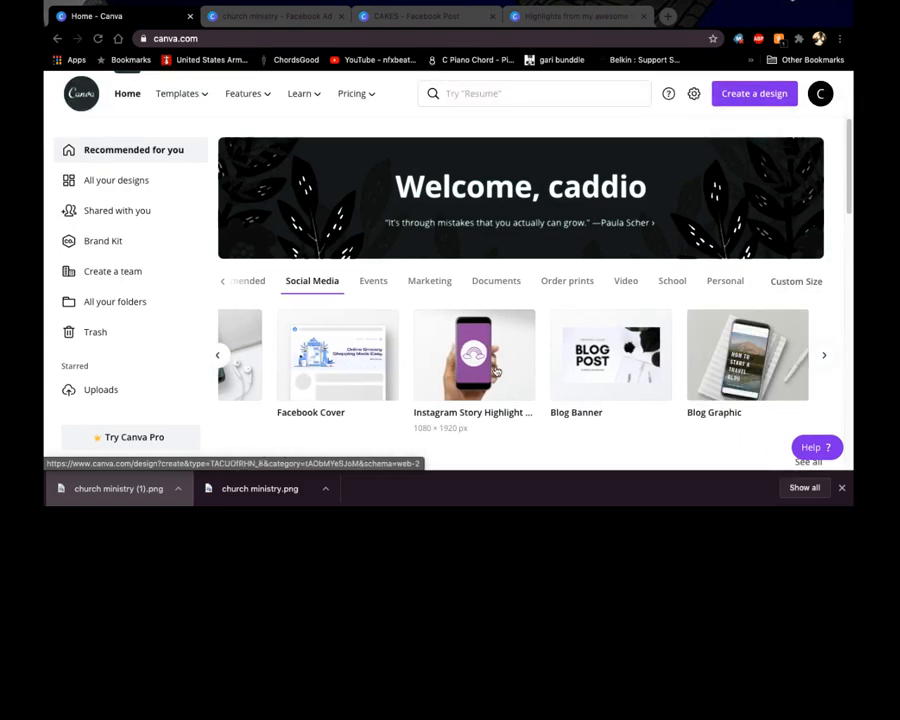
scroll(494, 371, "right", 3)
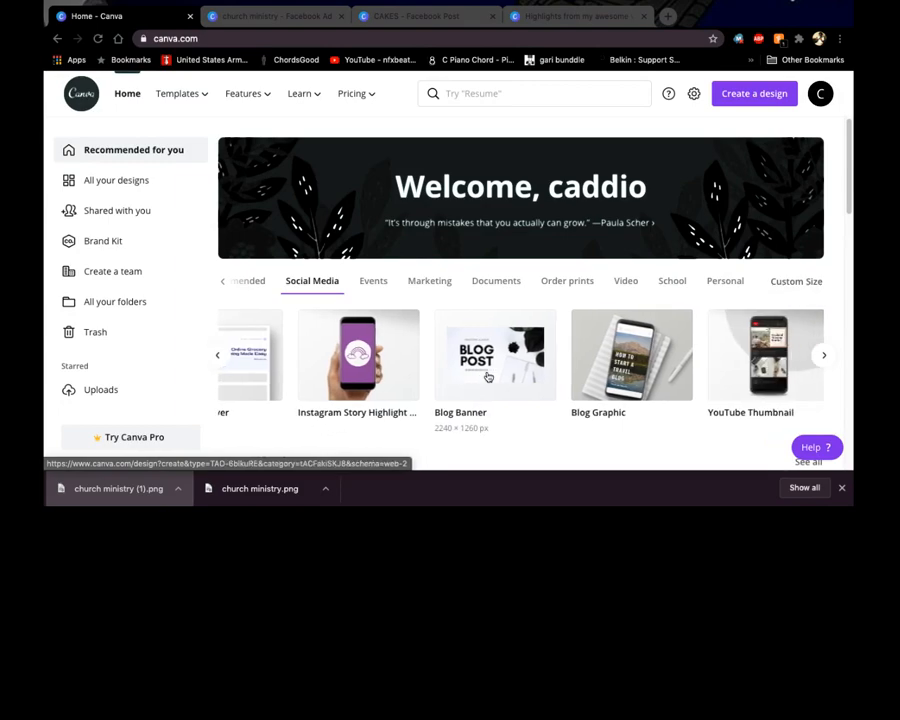
scroll(488, 376, "right", 3)
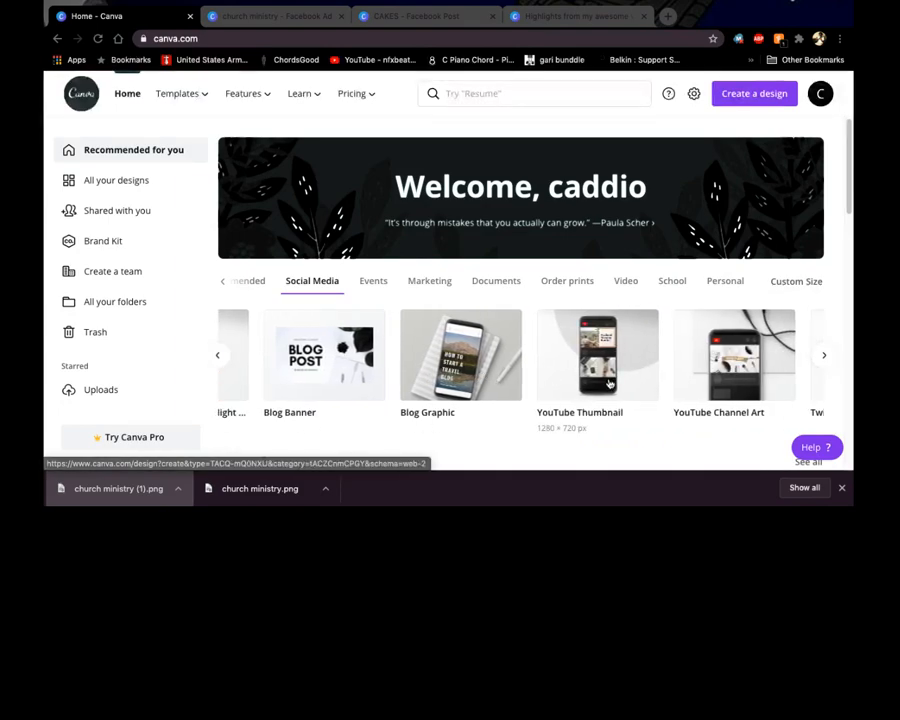
scroll(609, 384, "right", 3)
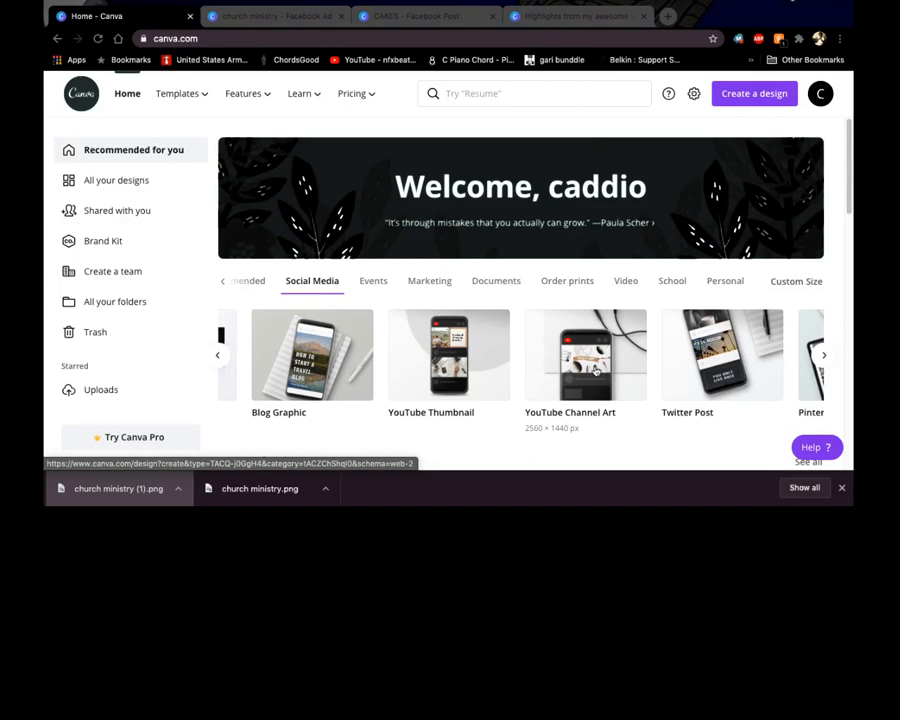
scroll(594, 370, "right", 3)
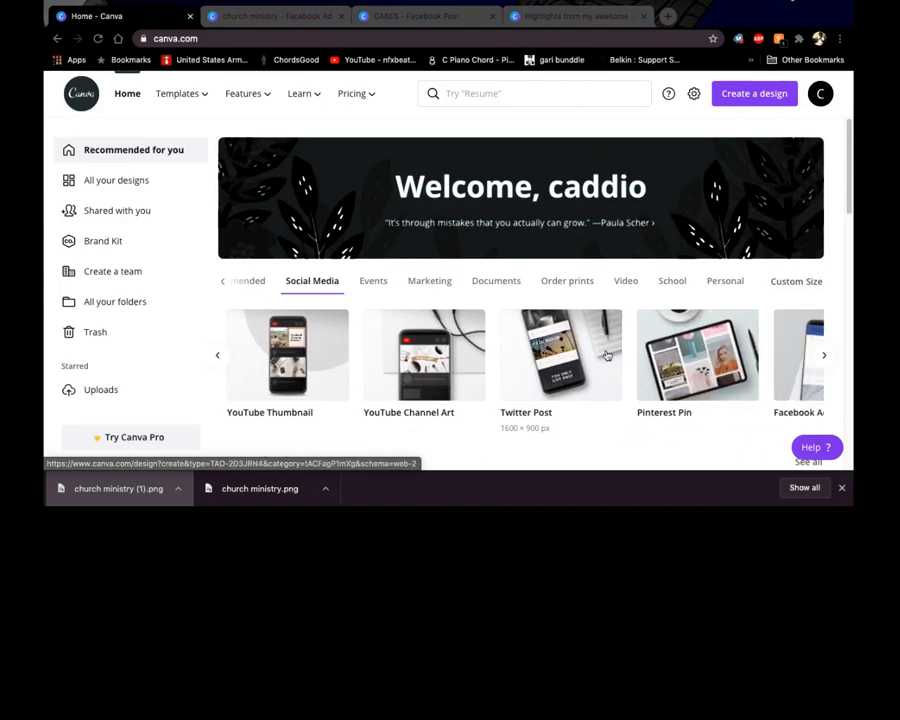
scroll(606, 355, "right", 3)
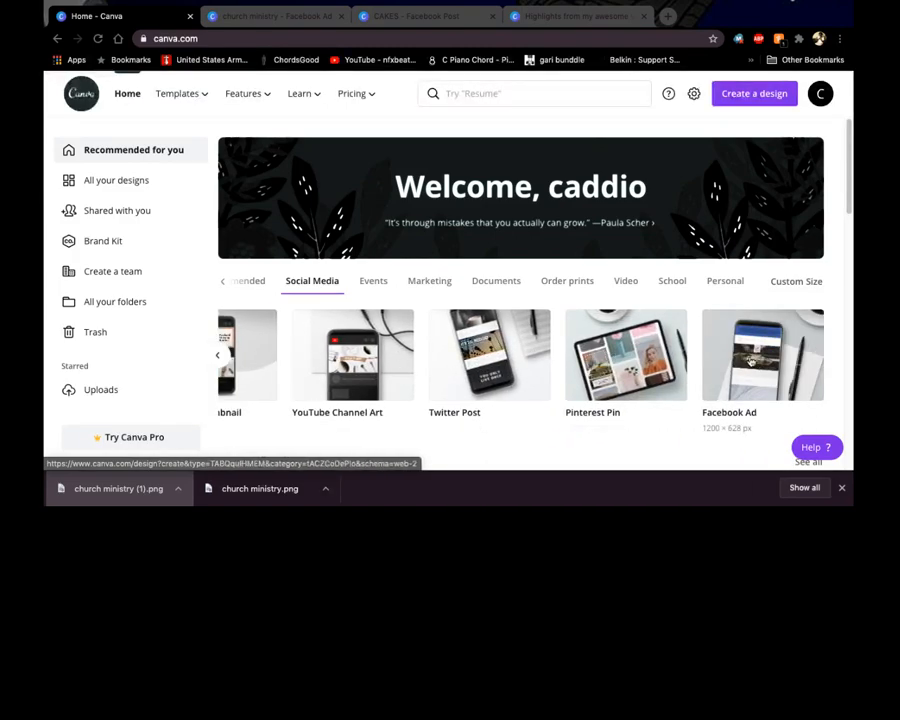
scroll(671, 368, "right", 10)
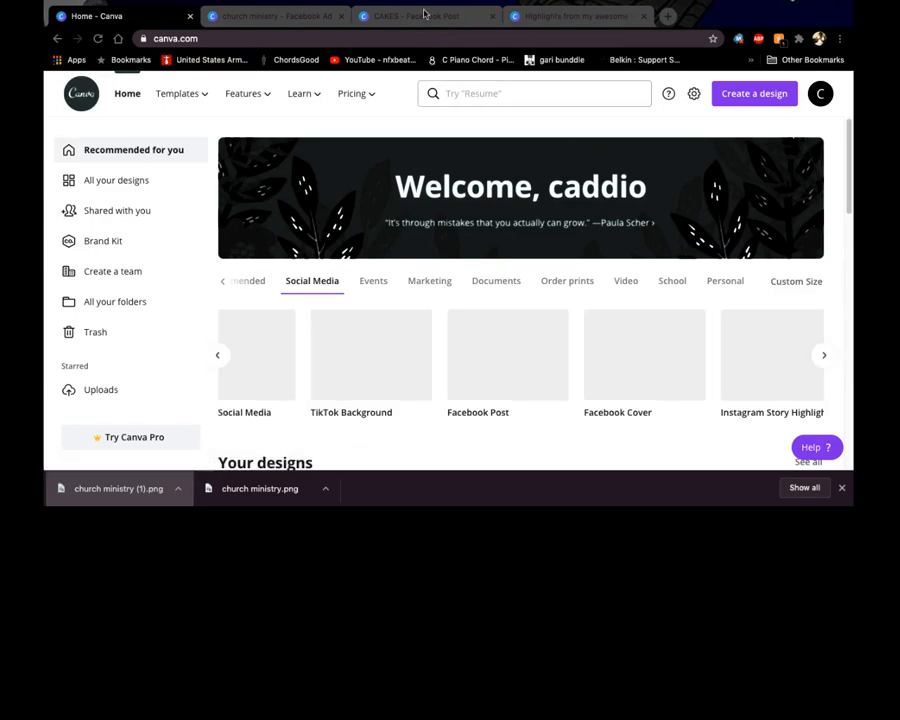
- Browse the stock photo library in the church ministry design, checking the range of images and which are free or Pro
left_click(281, 15)
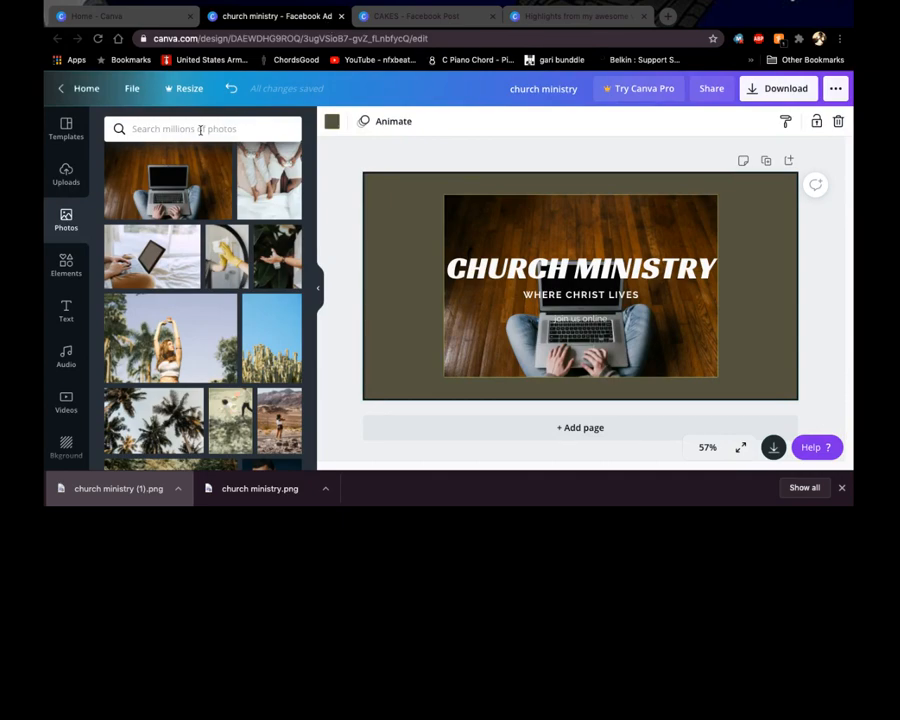
scroll(161, 230, "down", 10)
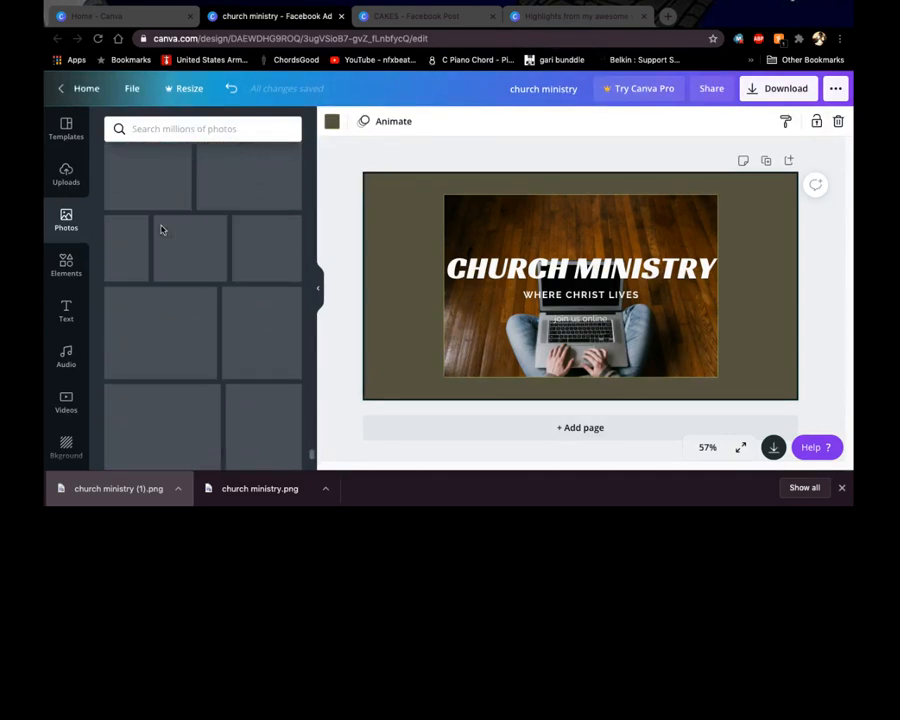
scroll(259, 430, "down", 10)
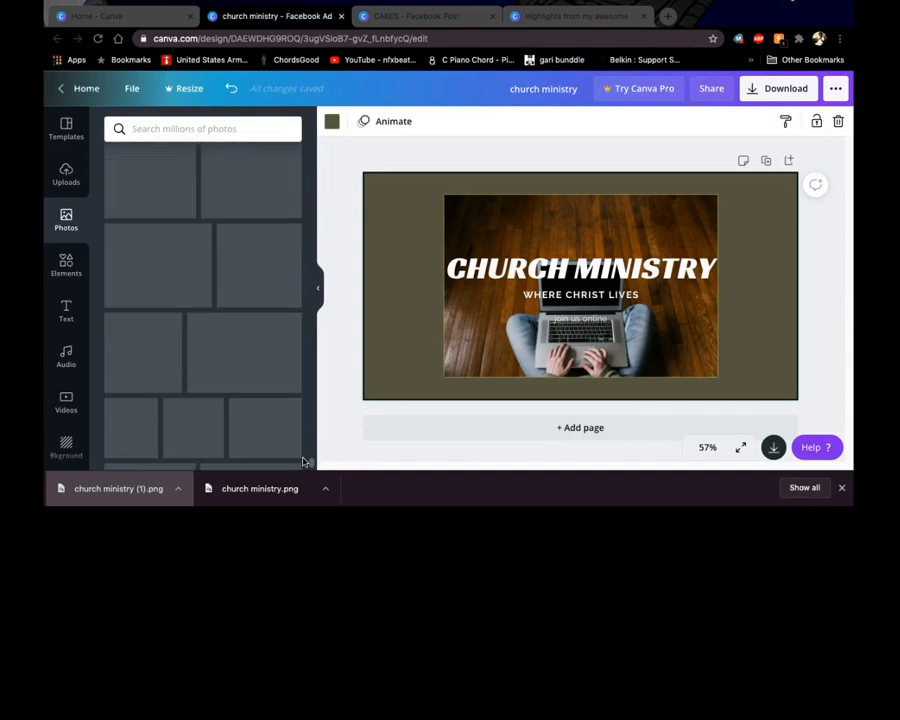
scroll(305, 461, "down", 5)
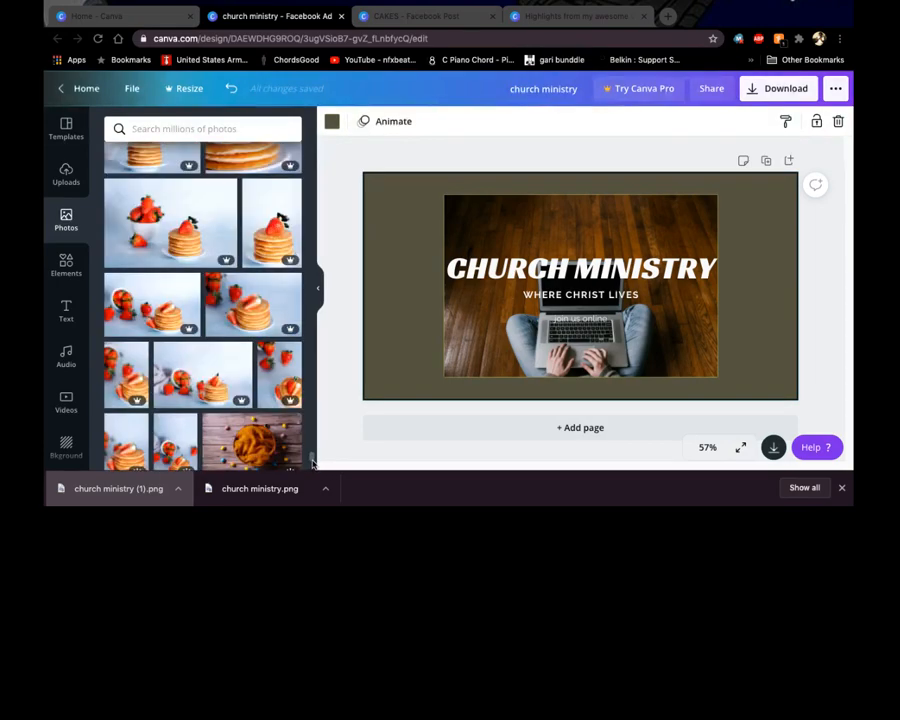
mouse_move(312, 460)
left_mouse_down()
mouse_move(316, 421)
mouse_move(304, 461)
left_mouse_up()
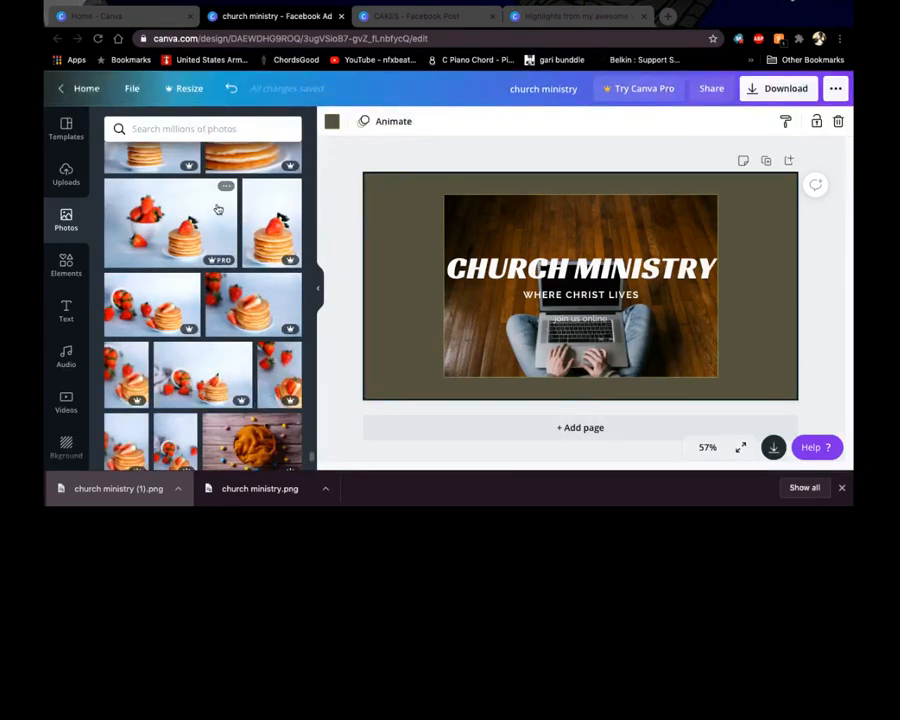
scroll(225, 350, "down", 2)
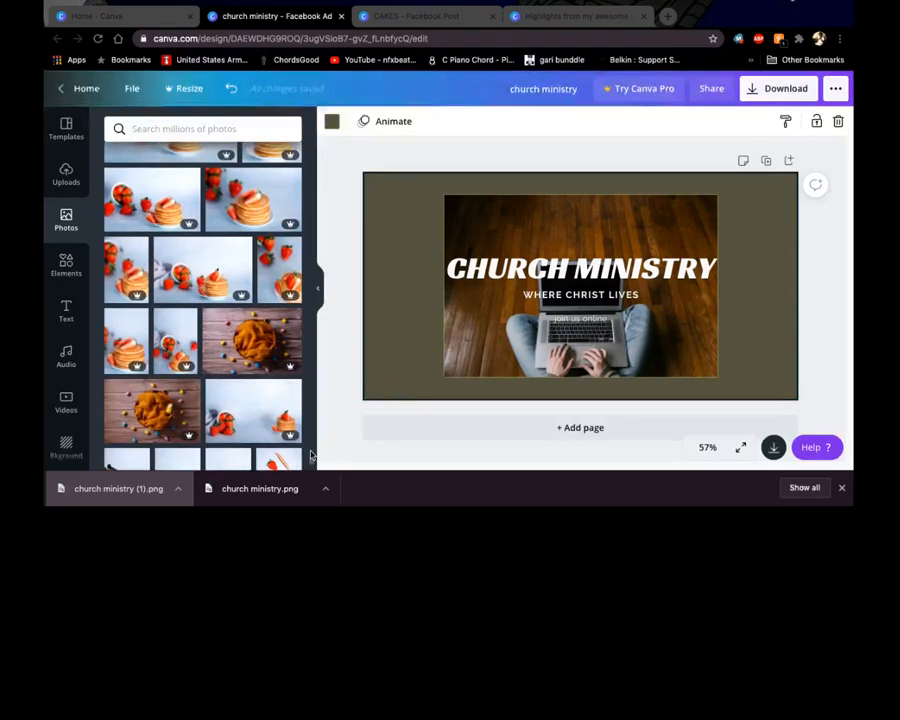
left_click_drag(311, 457, 279, 194)
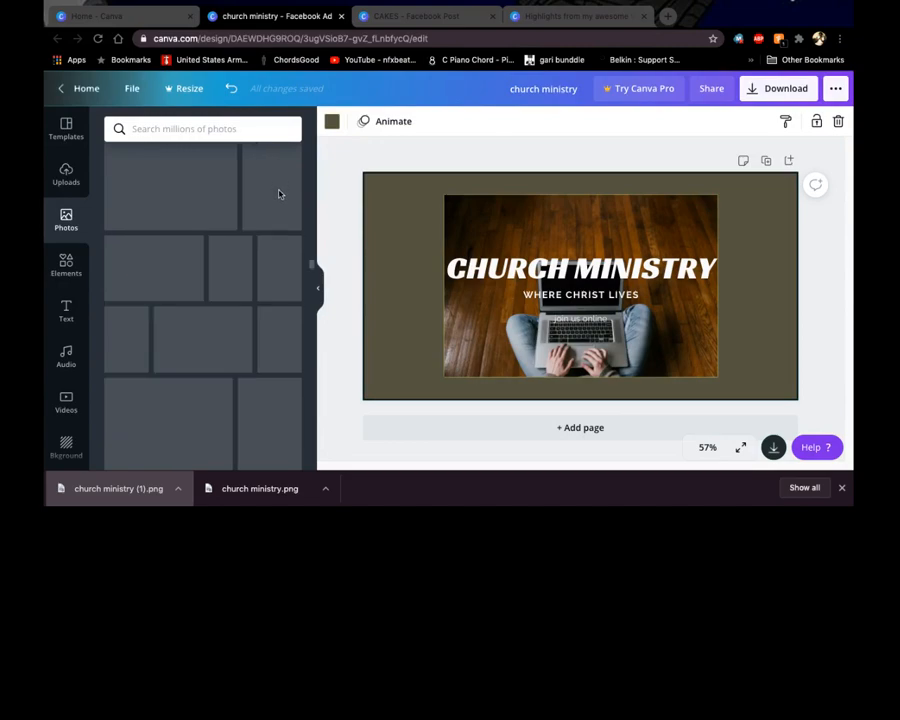
left_click_drag(290, 263, 275, 178)
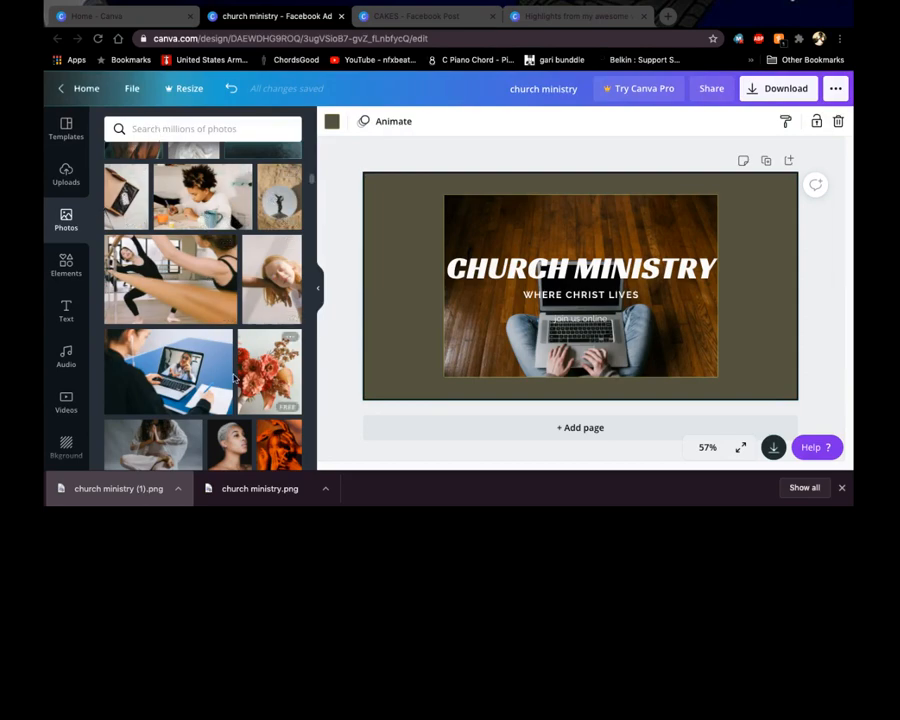
scroll(192, 454, "down", 5)
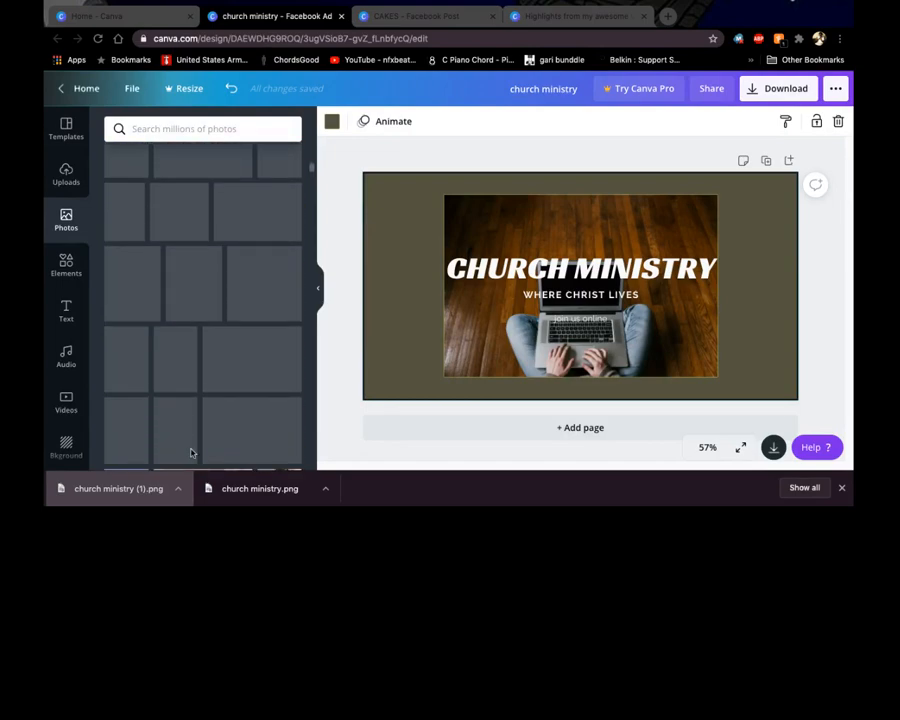
scroll(200, 284, "up", 2)
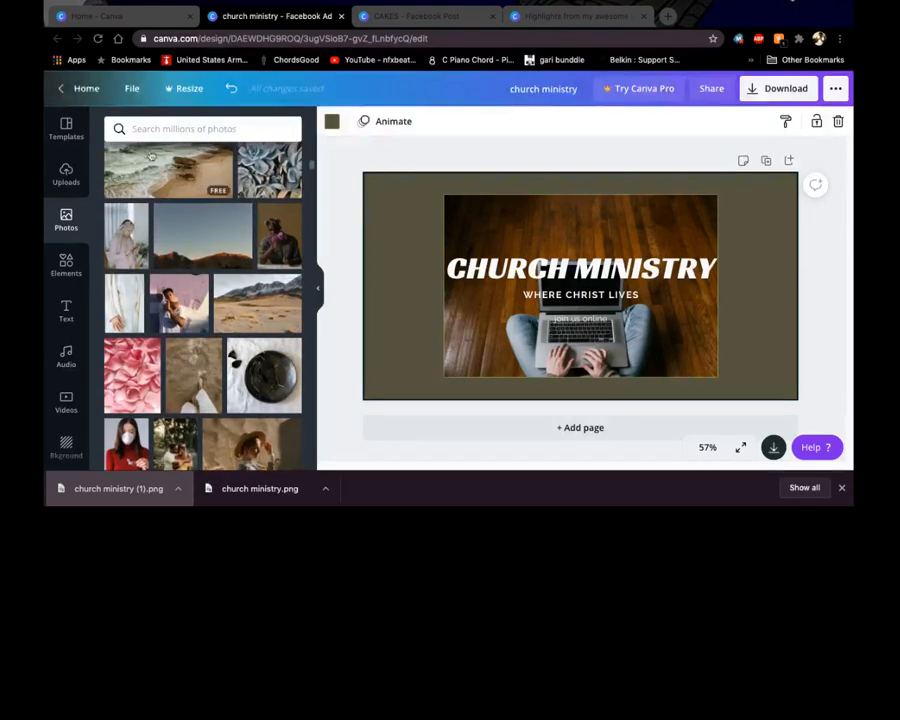
scroll(202, 186, "up", 1)
scroll(202, 186, "up", 3)
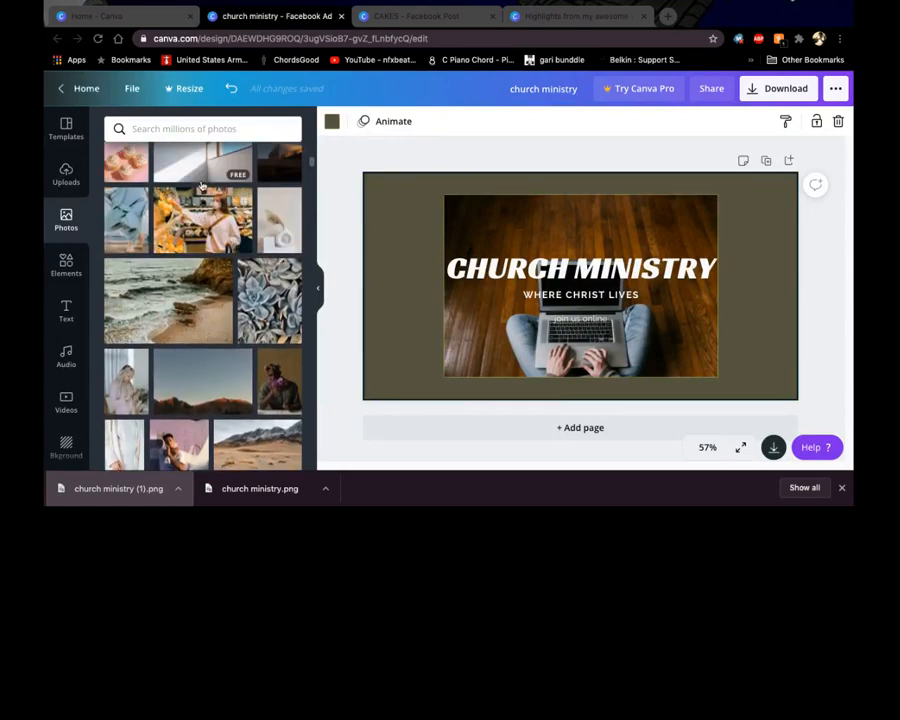
scroll(202, 186, "up", 2)
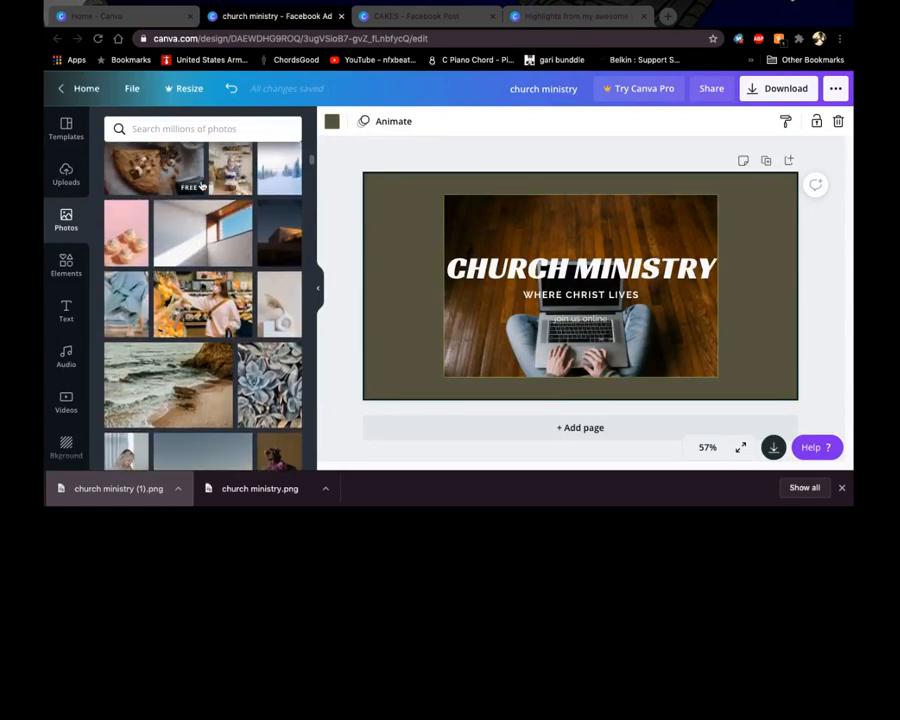
- Switch to the CAKES Facebook post and browse its stock photos using the suggested search term Autumn
left_click(397, 17)
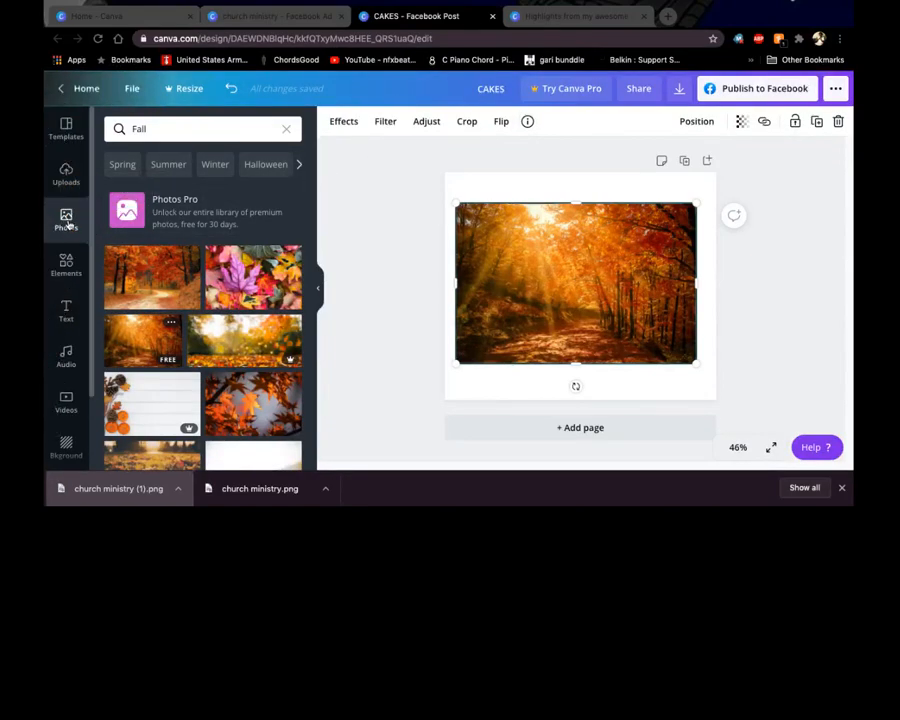
left_click(301, 16)
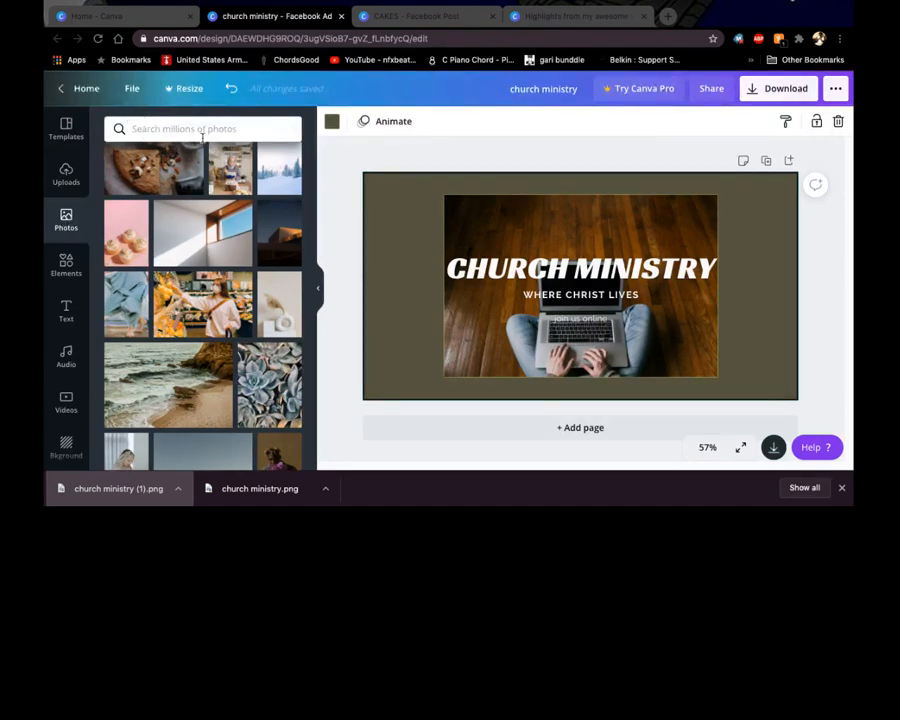
left_click(393, 17)
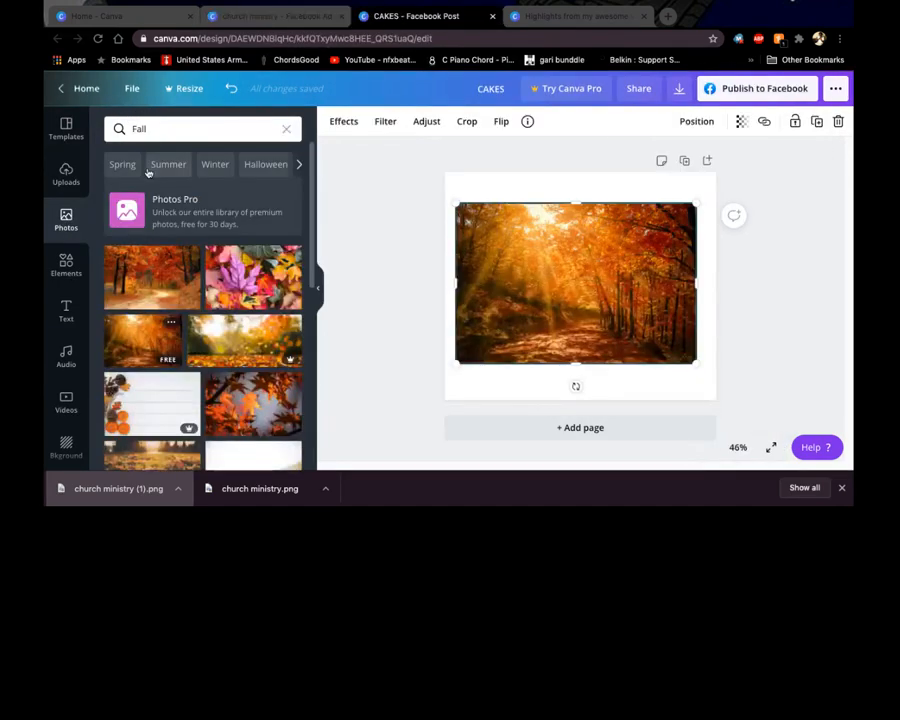
scroll(131, 169, "right", 5)
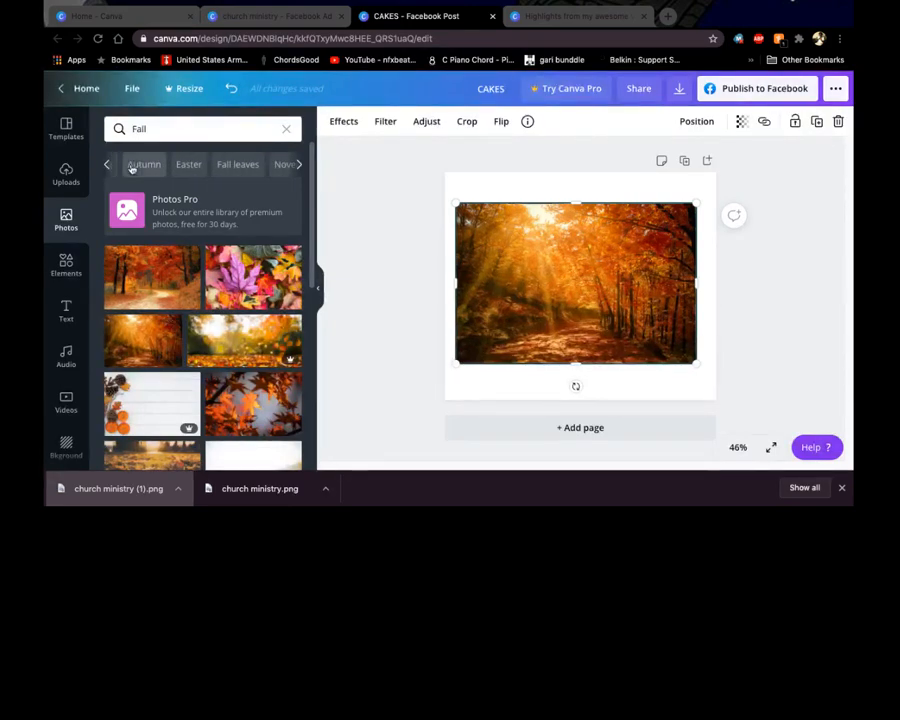
left_click(131, 166)
scroll(200, 195, "down", 2)
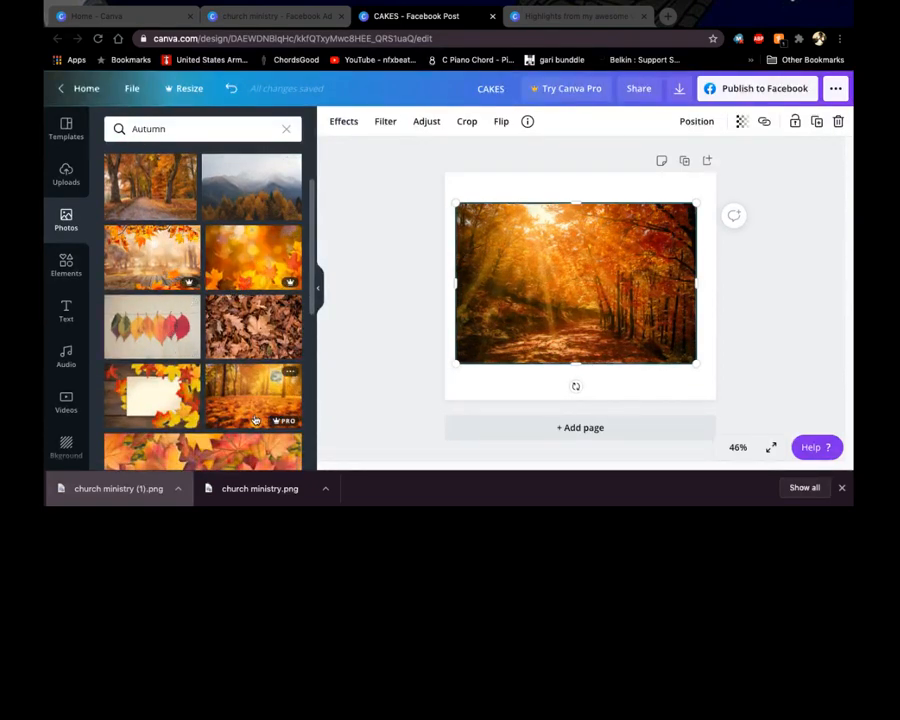
scroll(155, 455, "down", 1)
scroll(155, 453, "down", 4)
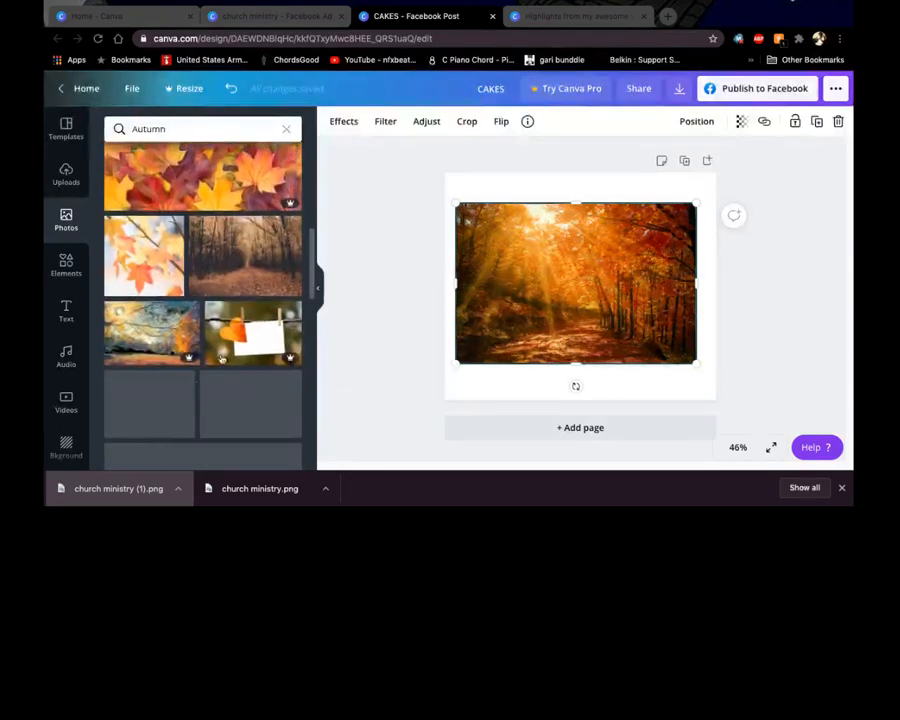
- Replace the sunlit orange forest photo in the CAKES post with the free photo of a leaf-covered path between dark trees
left_click(243, 281)
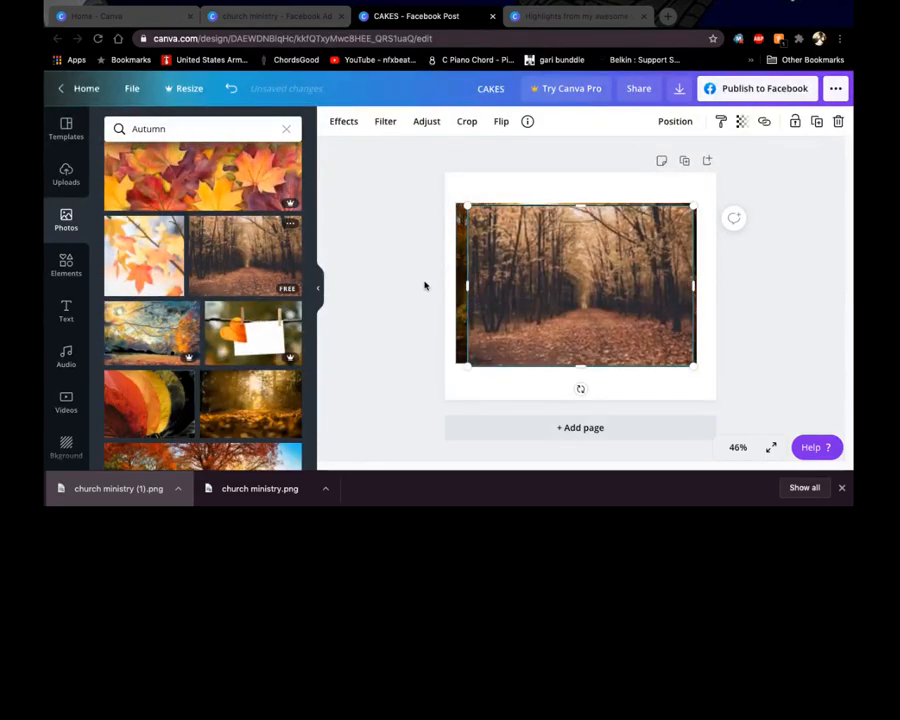
left_click_drag(505, 259, 551, 259)
left_click(484, 266)
key("Delete")
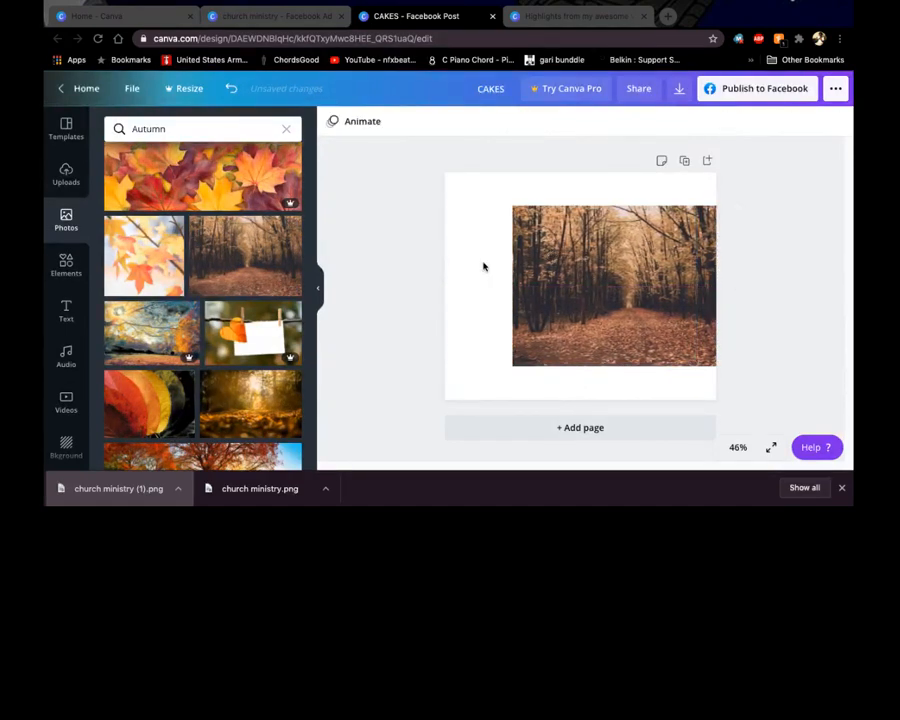
- Centre the forest path photo on the page and enlarge it slightly, leaving a white margin around it
left_click_drag(590, 265, 545, 265)
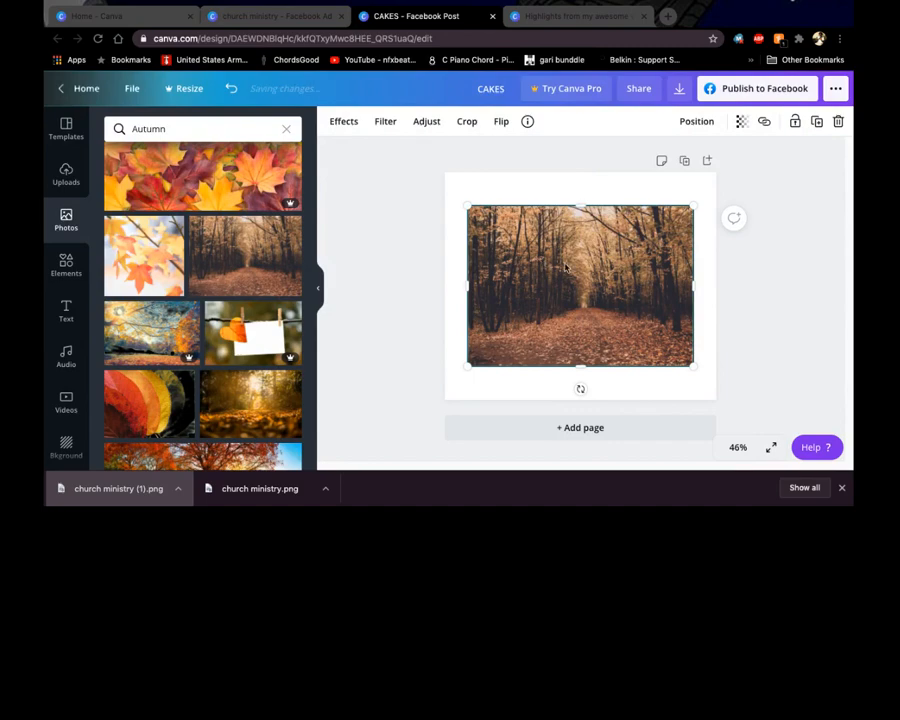
left_click_drag(467, 205, 452, 195)
mouse_move(522, 268)
left_mouse_down()
mouse_move(535, 268)
mouse_move(529, 274)
left_mouse_up()
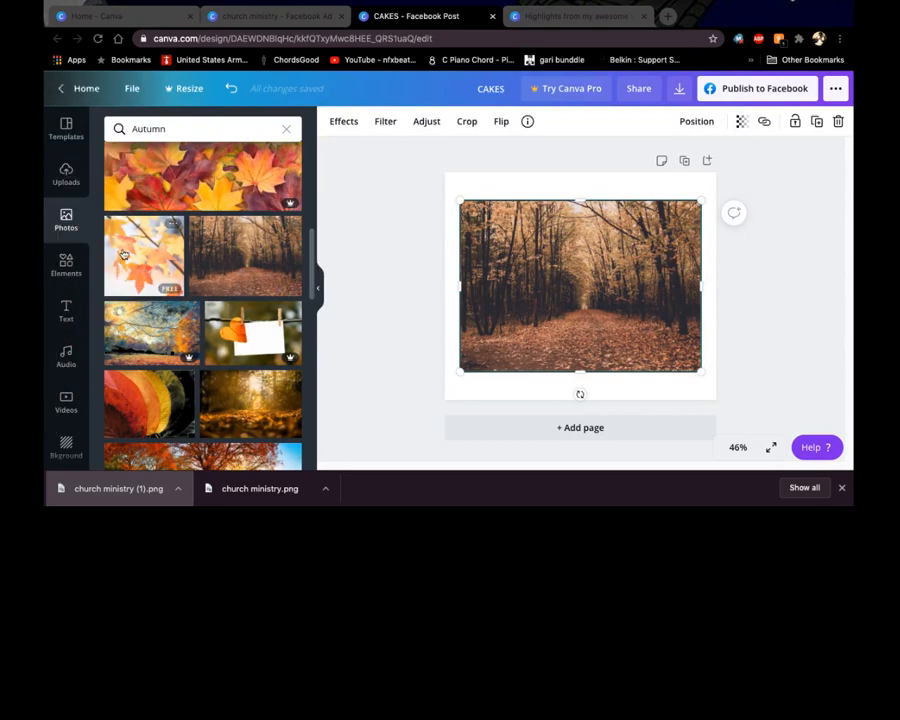
- Browse the text library's font combinations for a ready-made text layout to put over the forest photo
left_click(67, 309)
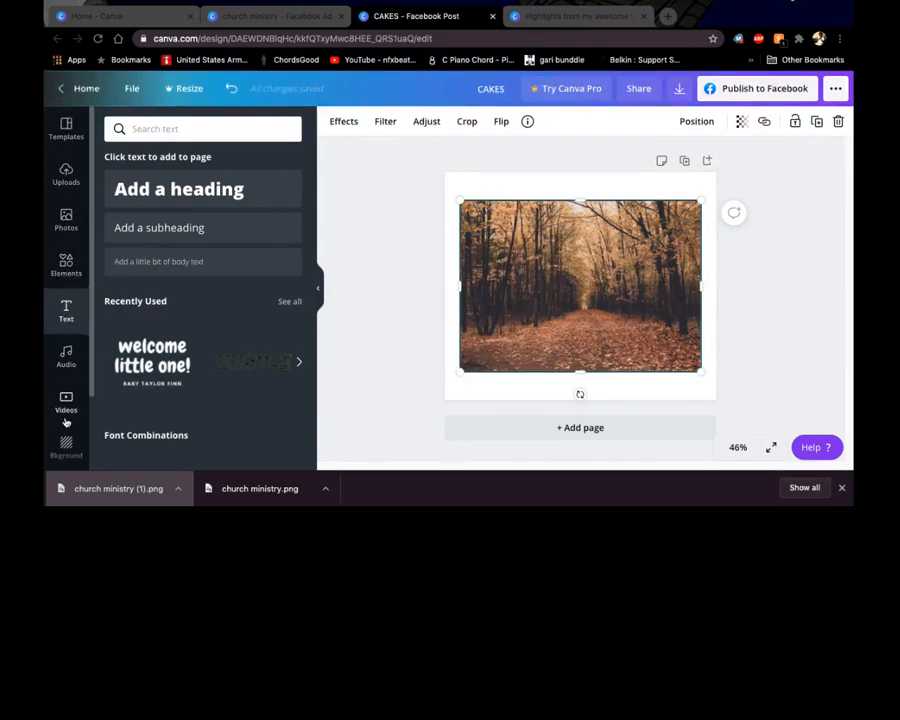
scroll(66, 441, "down", 2)
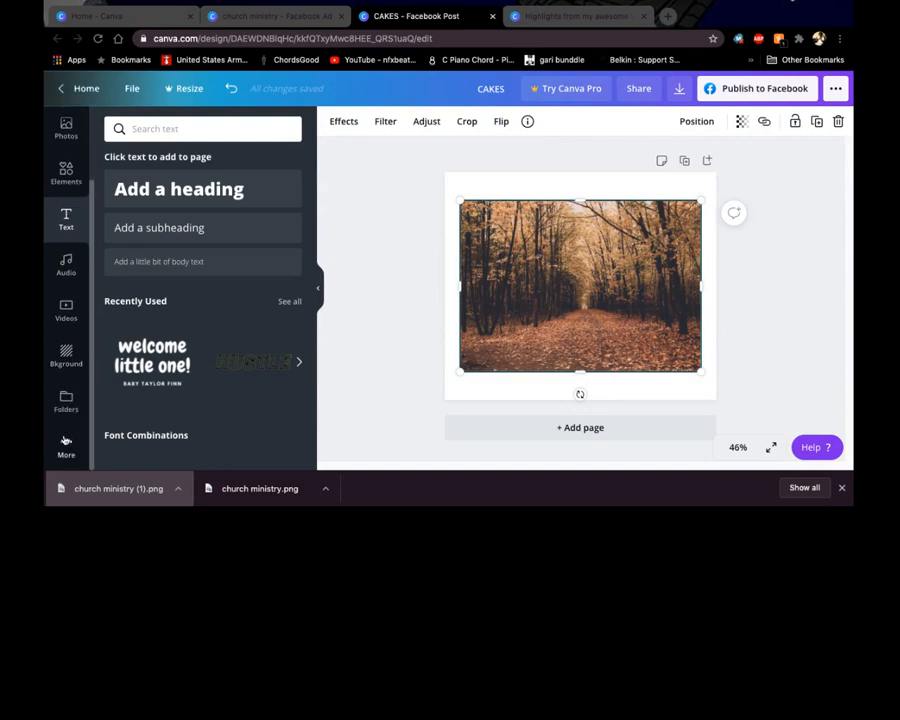
scroll(65, 440, "up", 2)
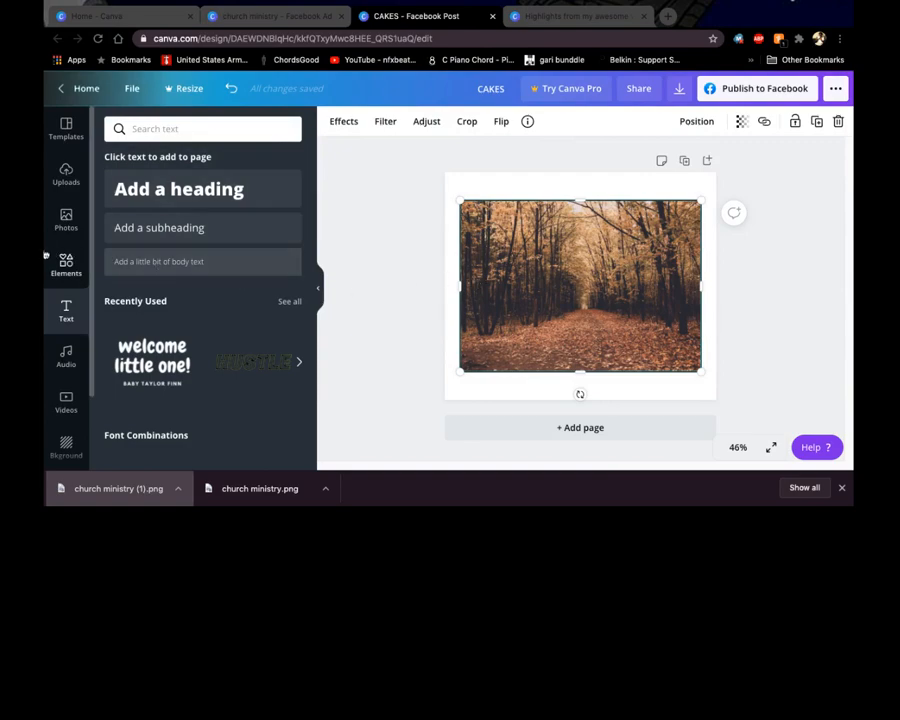
scroll(183, 318, "down", 3)
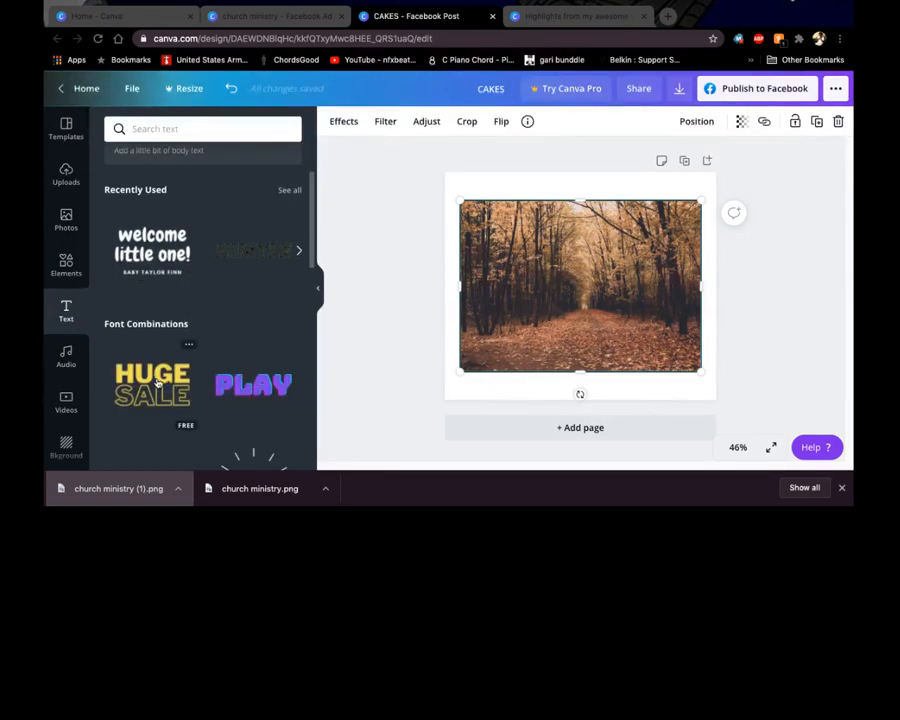
scroll(157, 382, "down", 10)
scroll(157, 382, "down", 10)
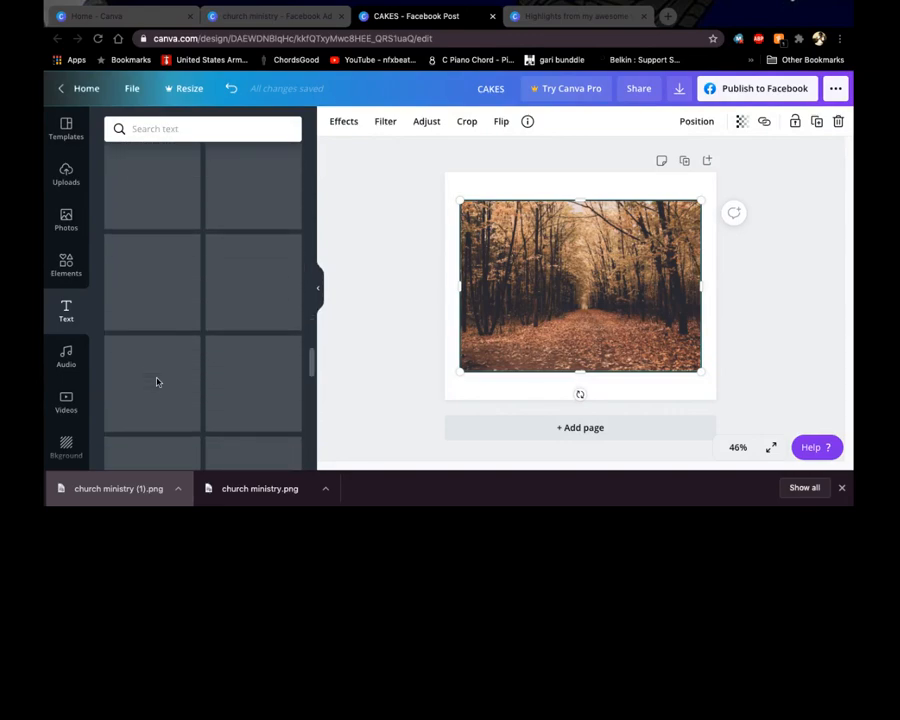
scroll(157, 382, "down", 10)
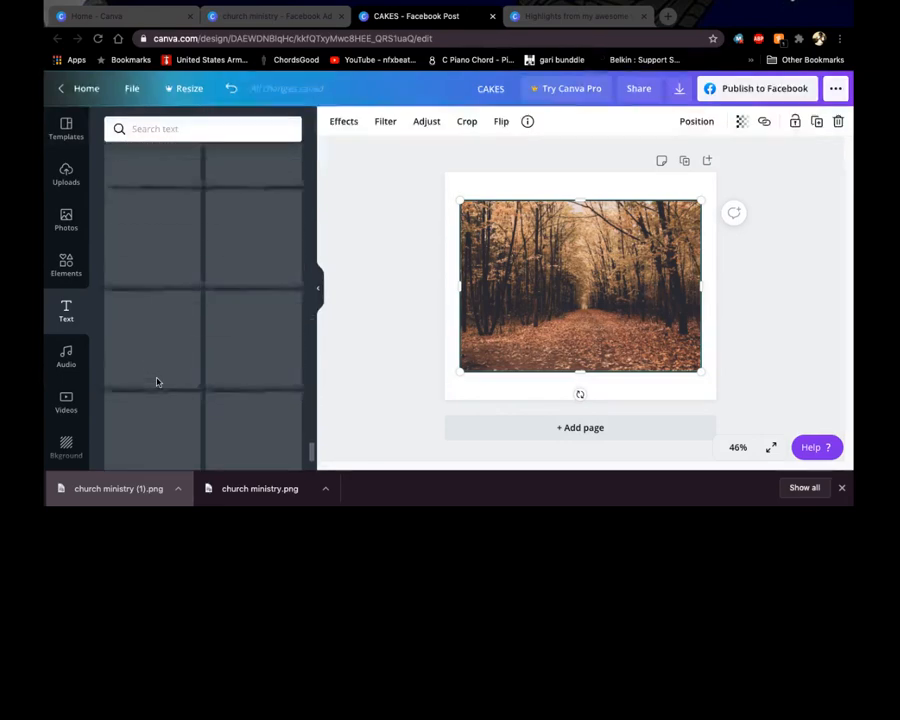
scroll(157, 382, "down", 1)
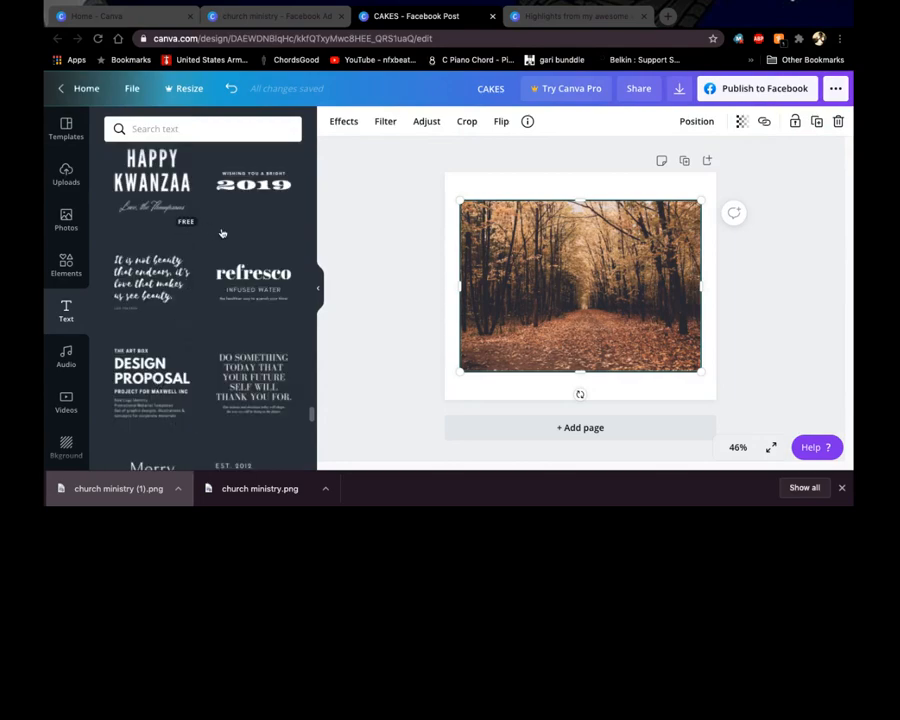
scroll(140, 415, "up", 5)
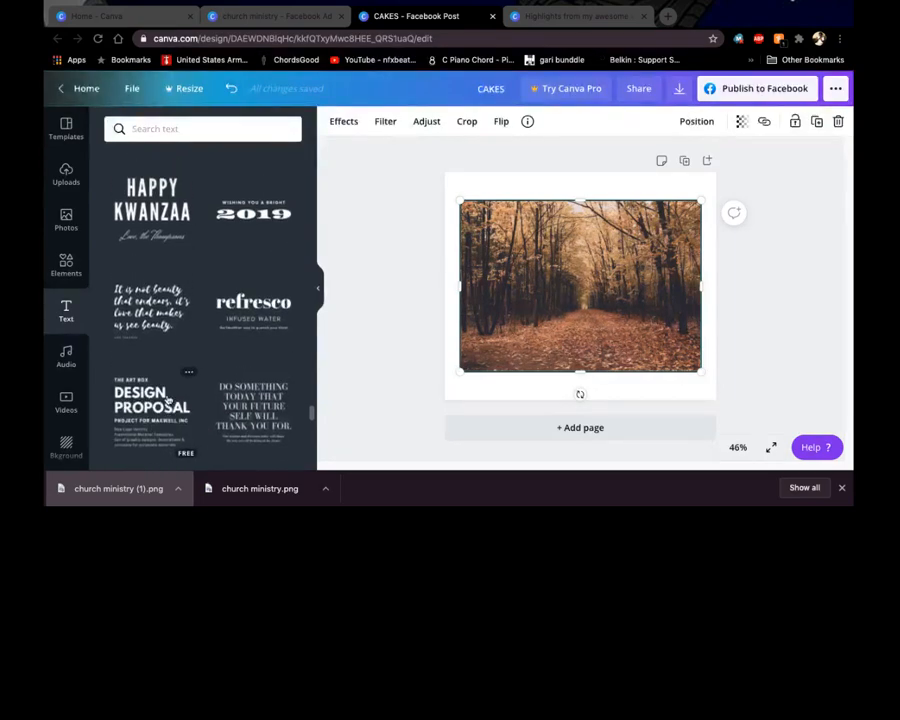
scroll(168, 399, "down", 10)
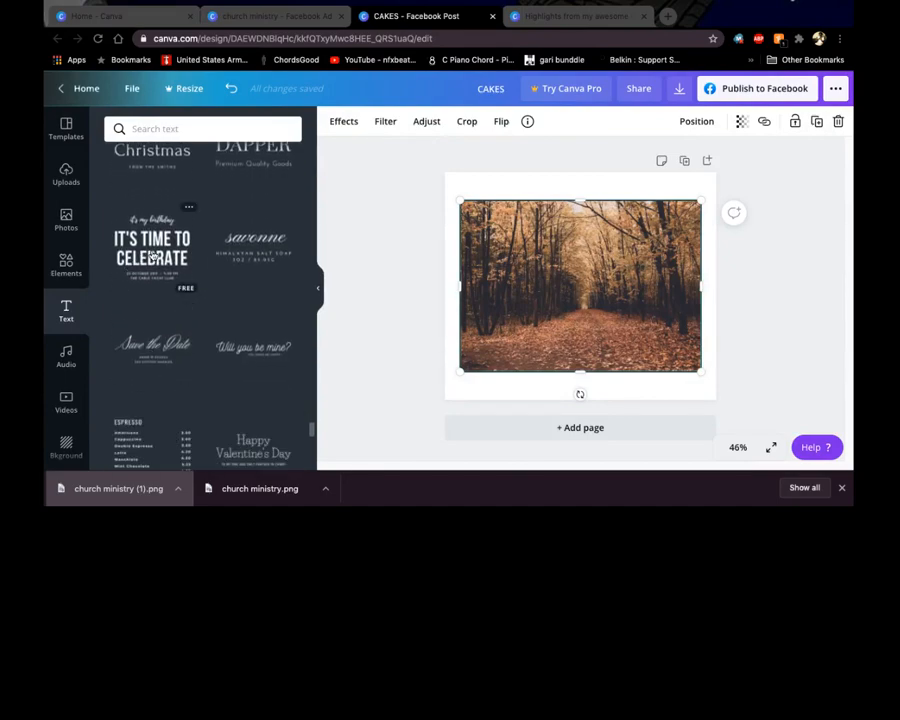
- Add the free "It's time to celebrate" birthday text combination to the page, shrink it slightly and centre it over the forest photo
left_click_drag(152, 258, 519, 262)
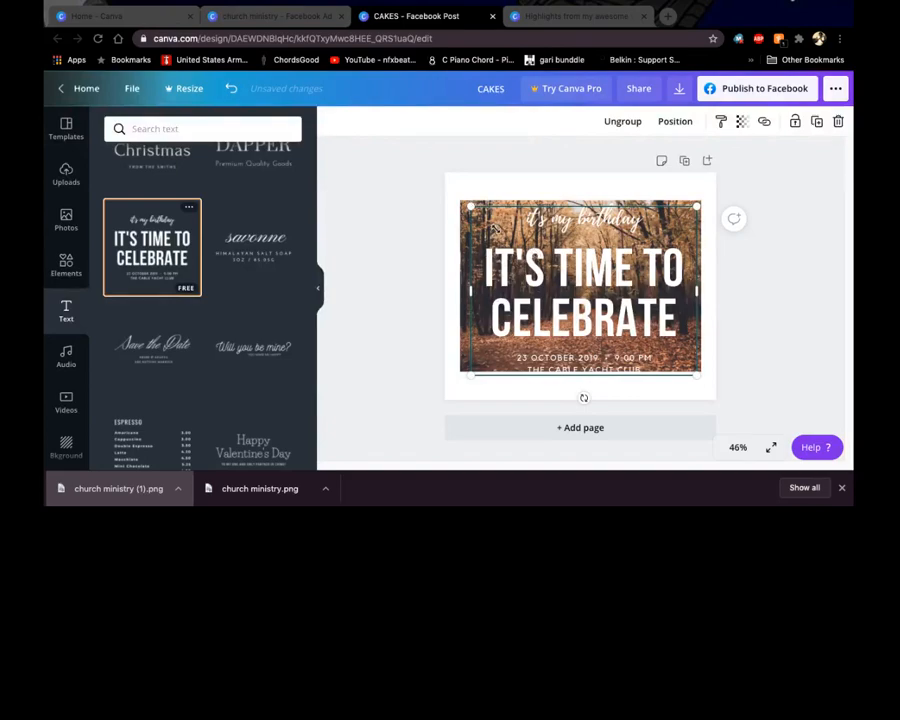
left_click_drag(471, 207, 519, 258)
left_click(586, 305)
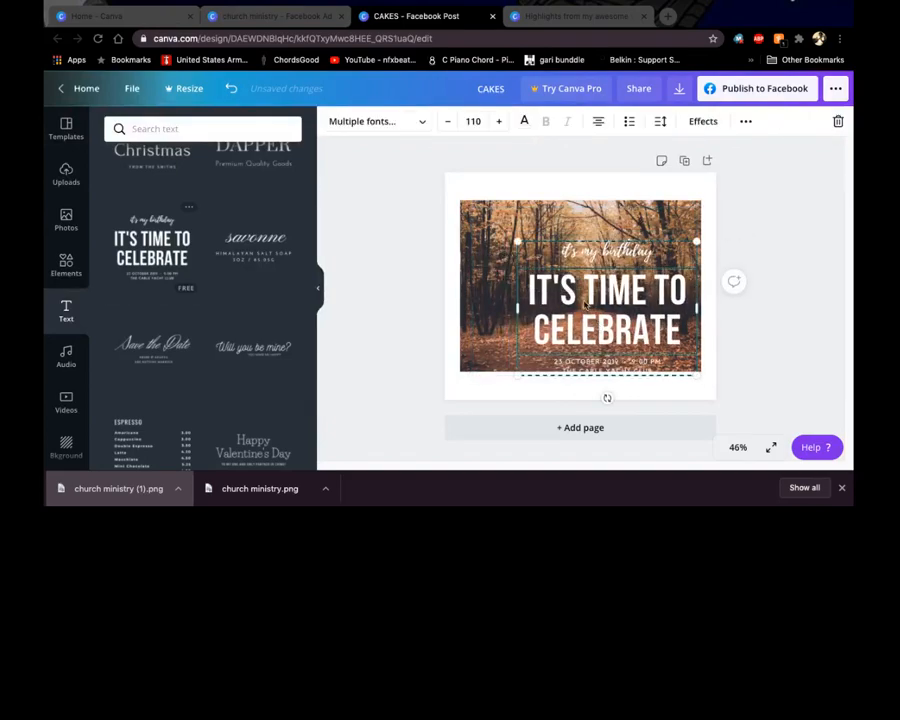
mouse_move(583, 302)
left_mouse_down()
mouse_move(560, 270)
mouse_move(574, 298)
left_mouse_up()
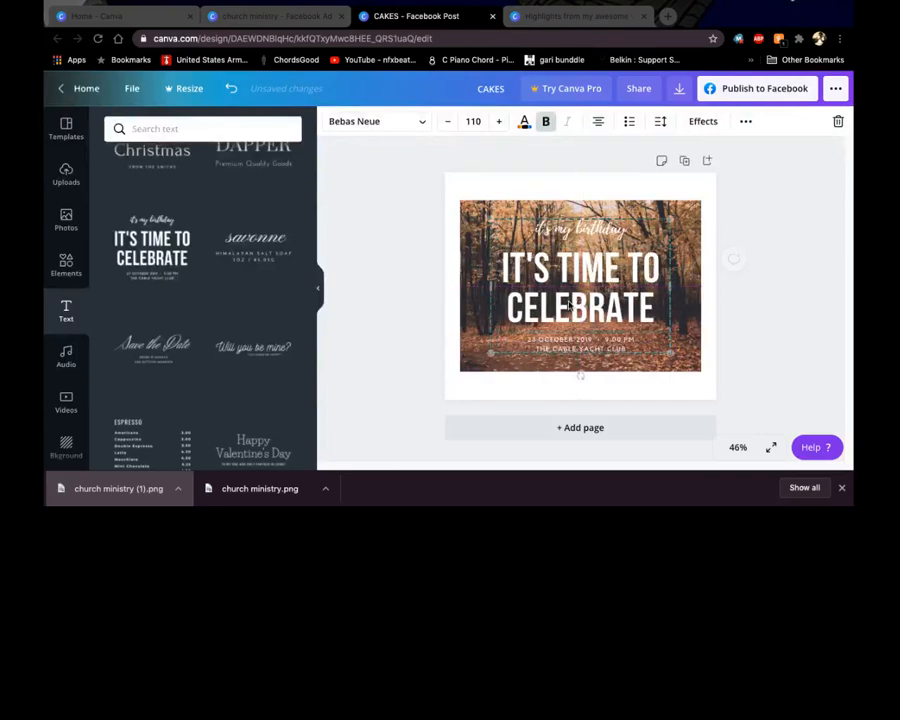
left_click(385, 310)
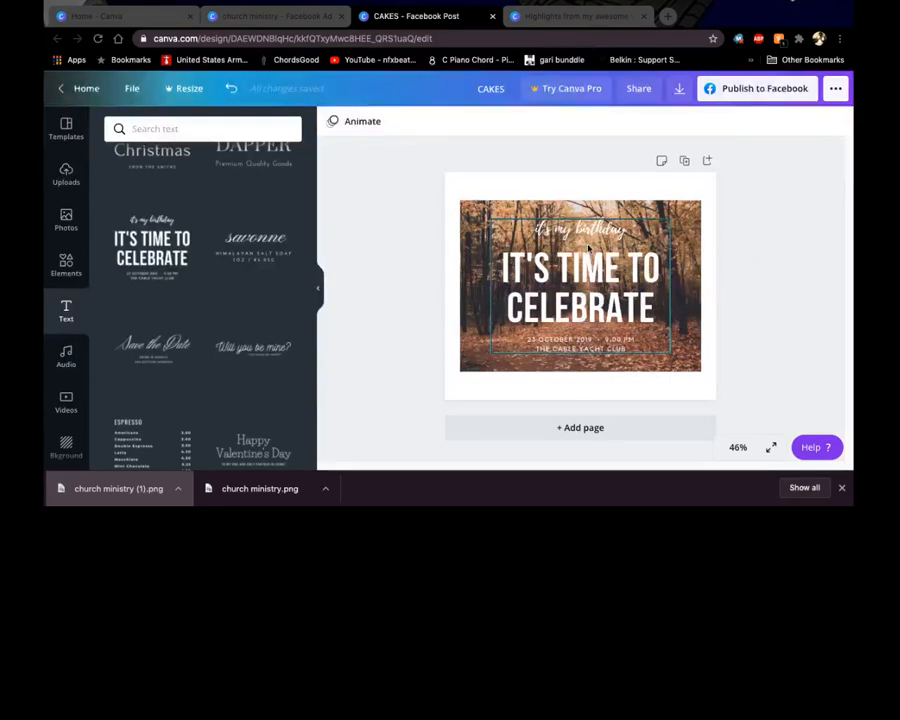
- Replace the script line "it's my birthday" above the headline with THE CHURCH
left_click(581, 236)
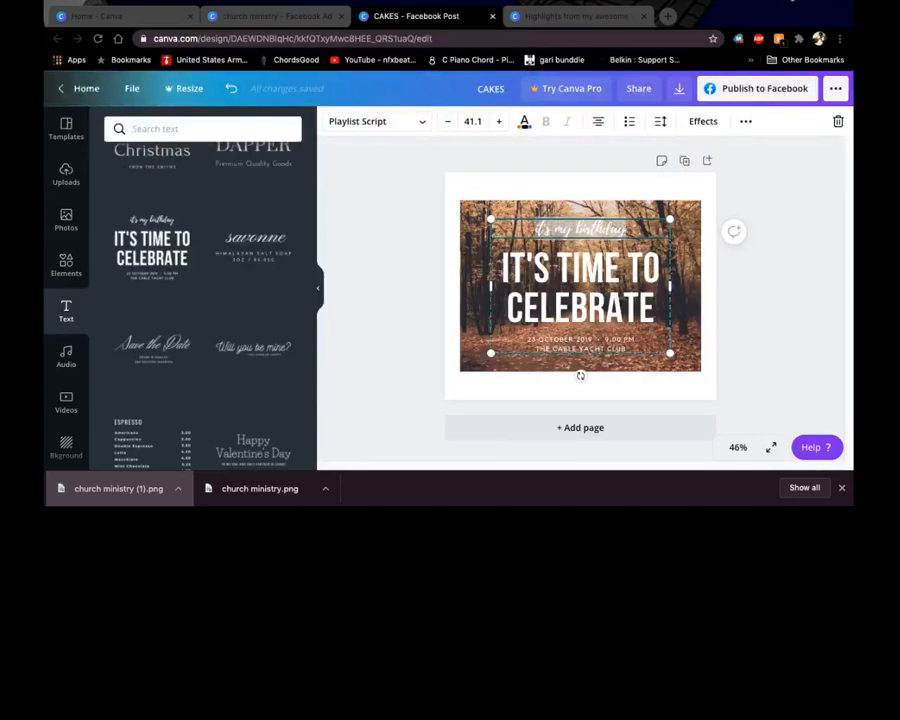
type("THE C")
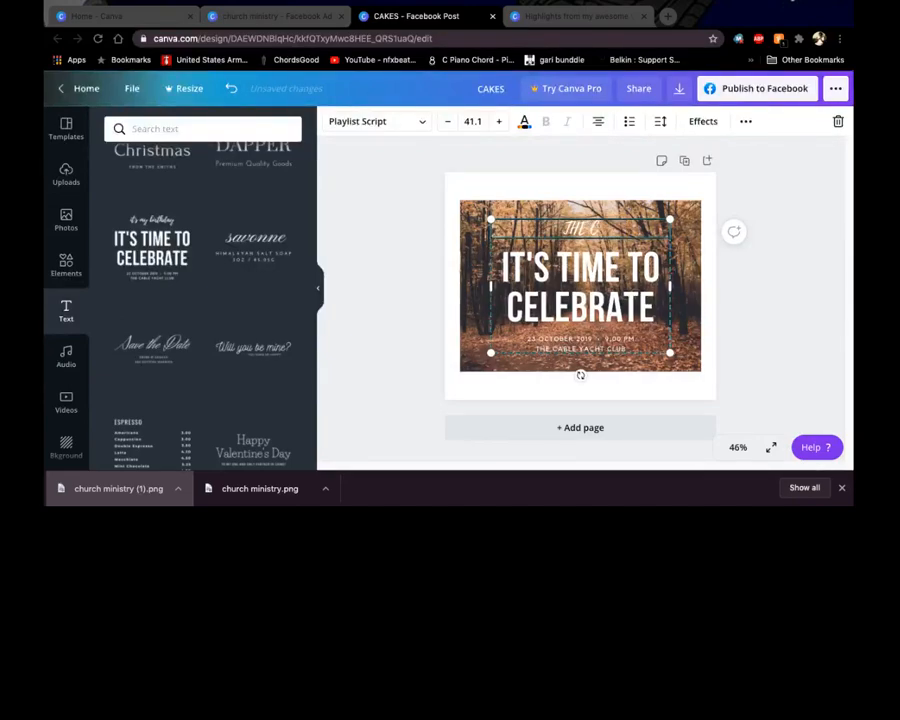
type("HURCH")
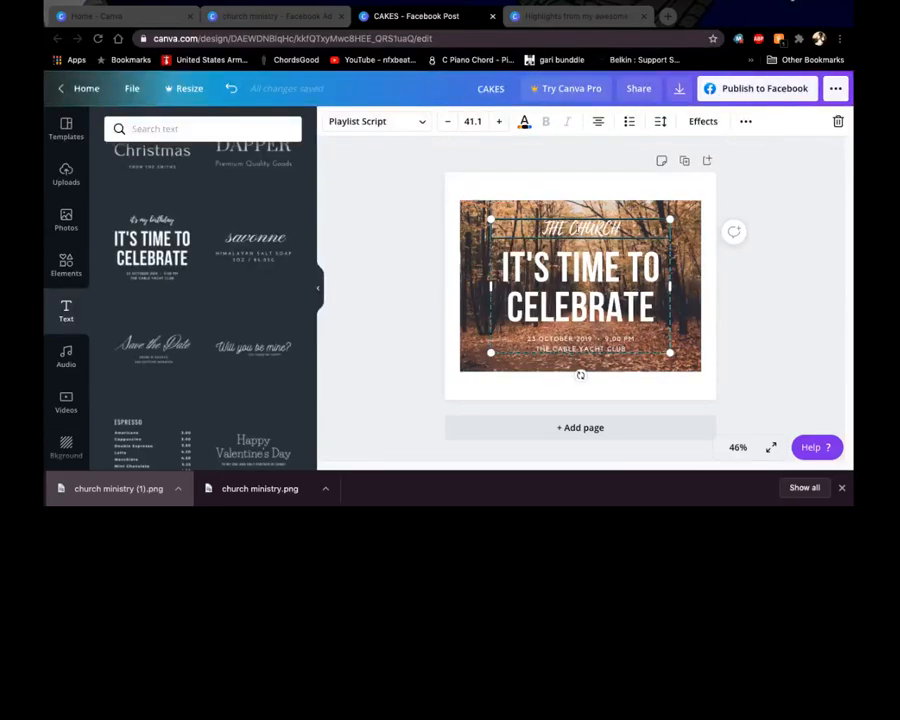
- Try coral, brown and light grey on THE CHURCH line, and settle on black as its text colour
left_click(524, 123)
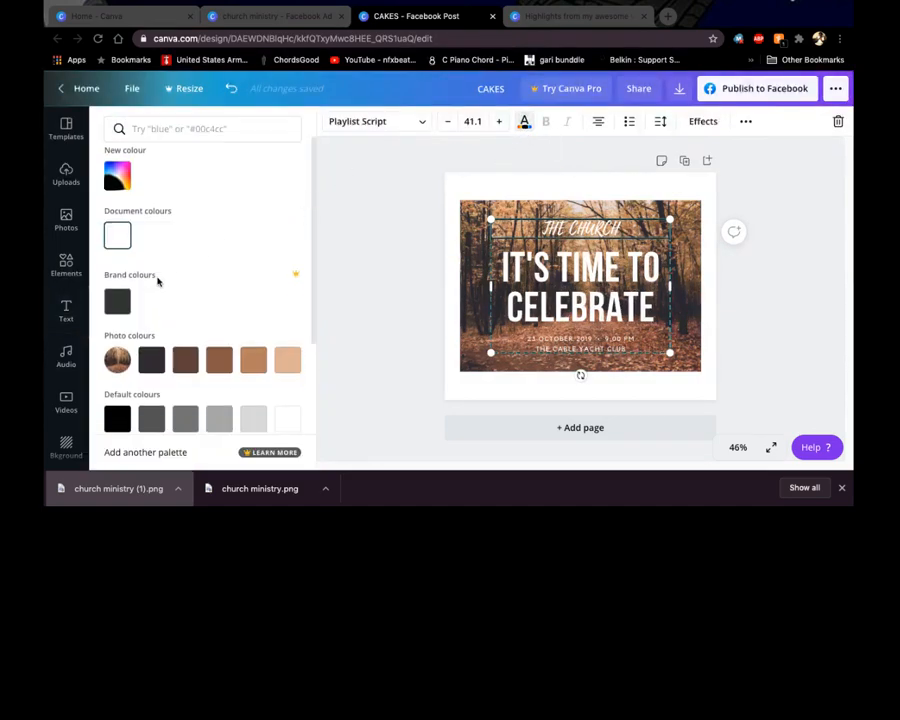
scroll(157, 280, "down", 3)
left_click(153, 338)
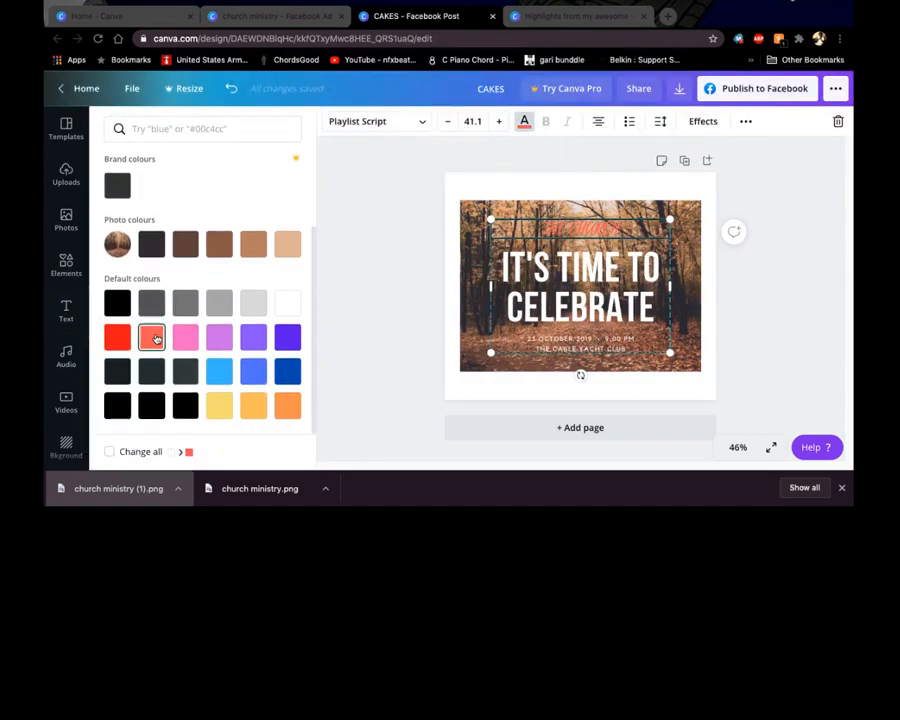
left_click(219, 244)
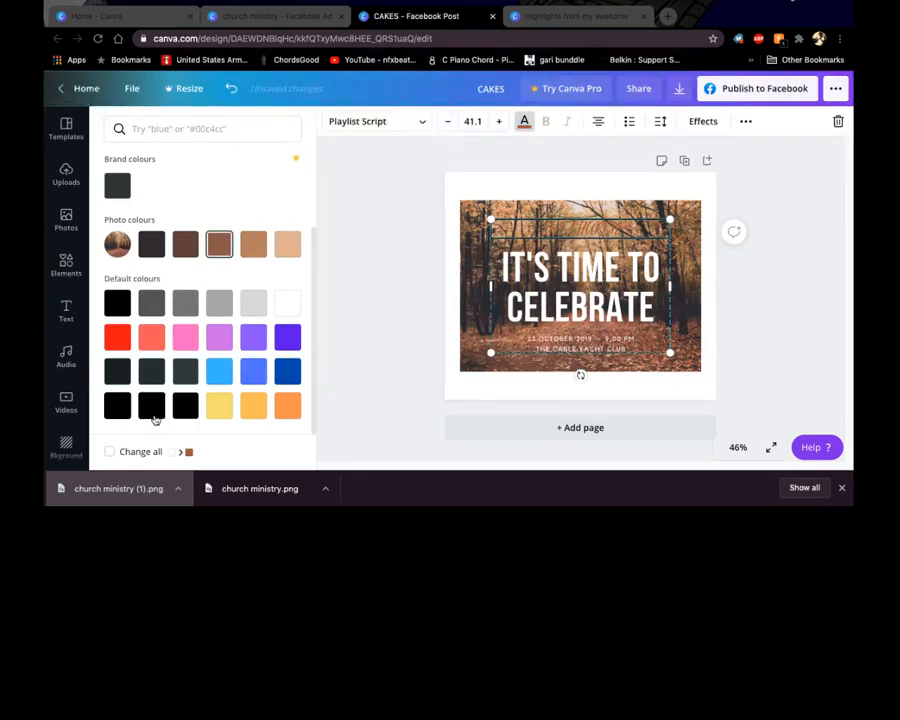
left_click(253, 303)
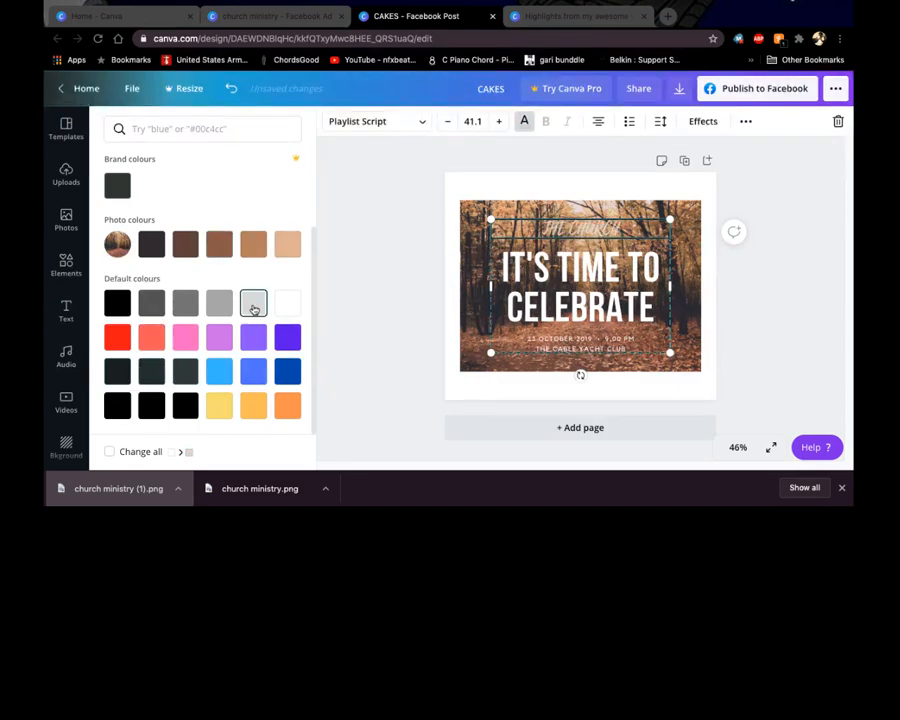
left_click(117, 302)
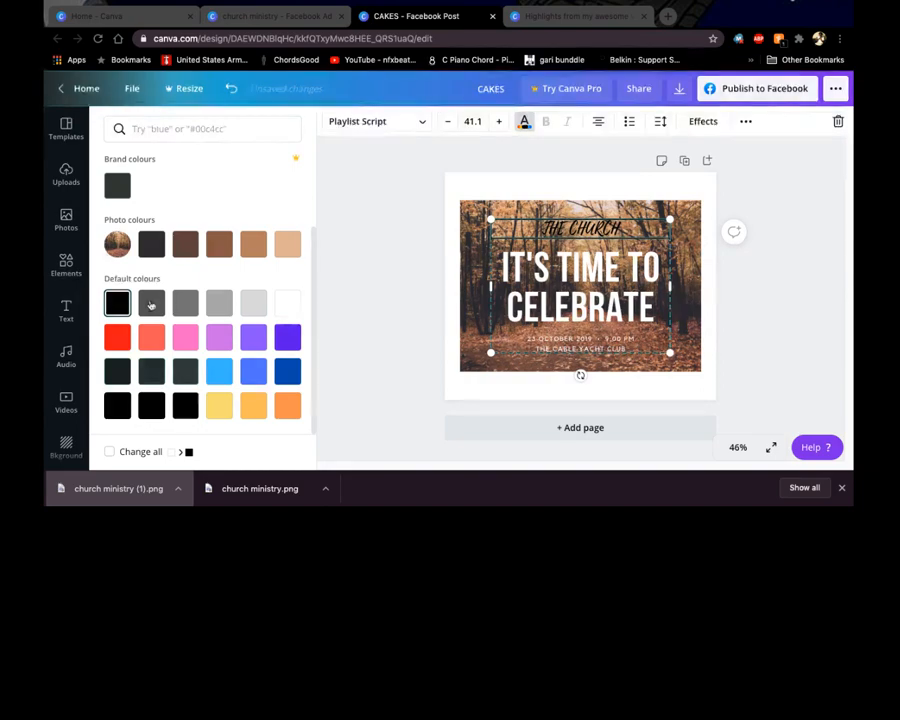
- Replace the large "It's time to celebrate" headline with JOIN US ONLINE
left_click(632, 305)
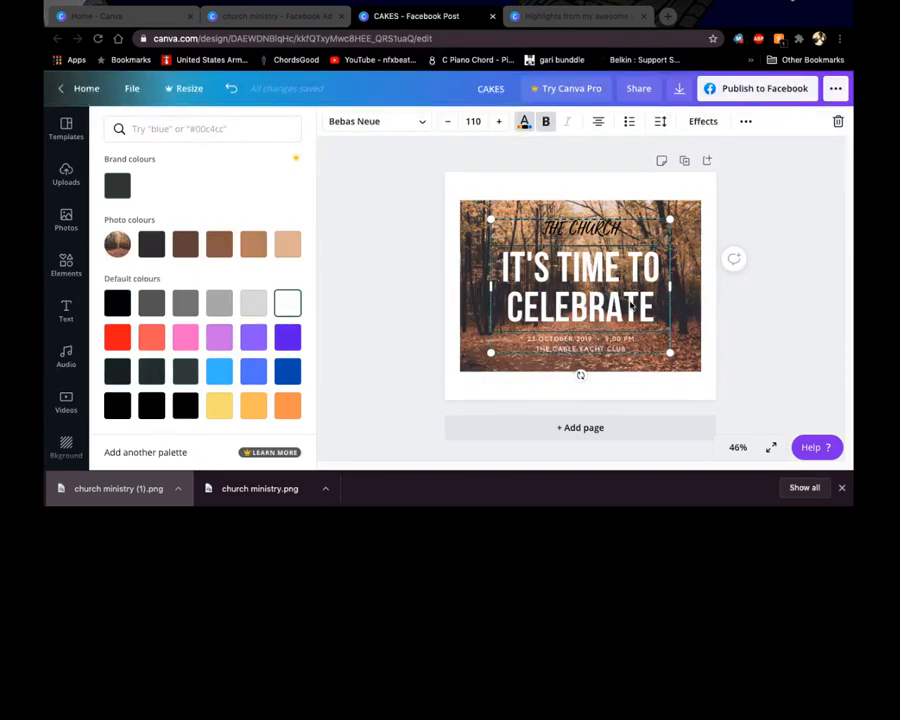
double_click(660, 311)
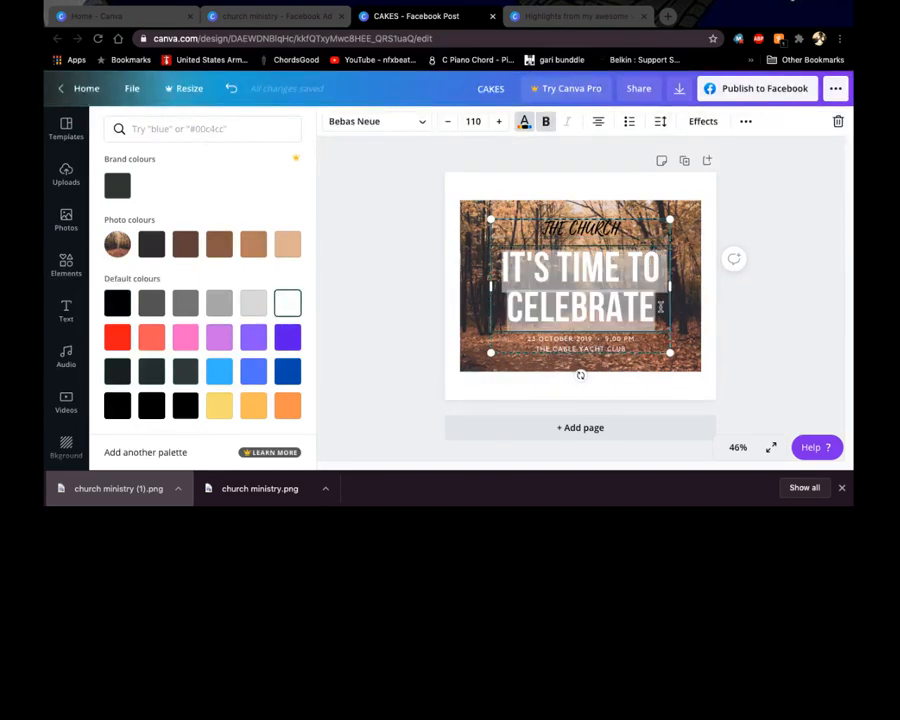
type("KOIN")
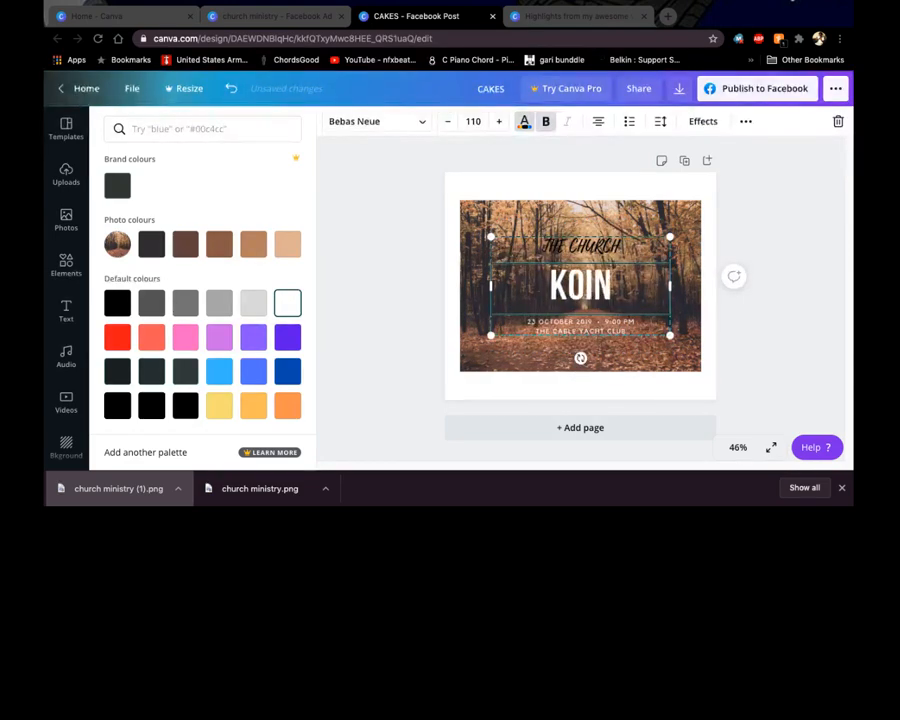
key("BackSpace")
key("BackSpace")
key("BackSpace")
key("BackSpace")
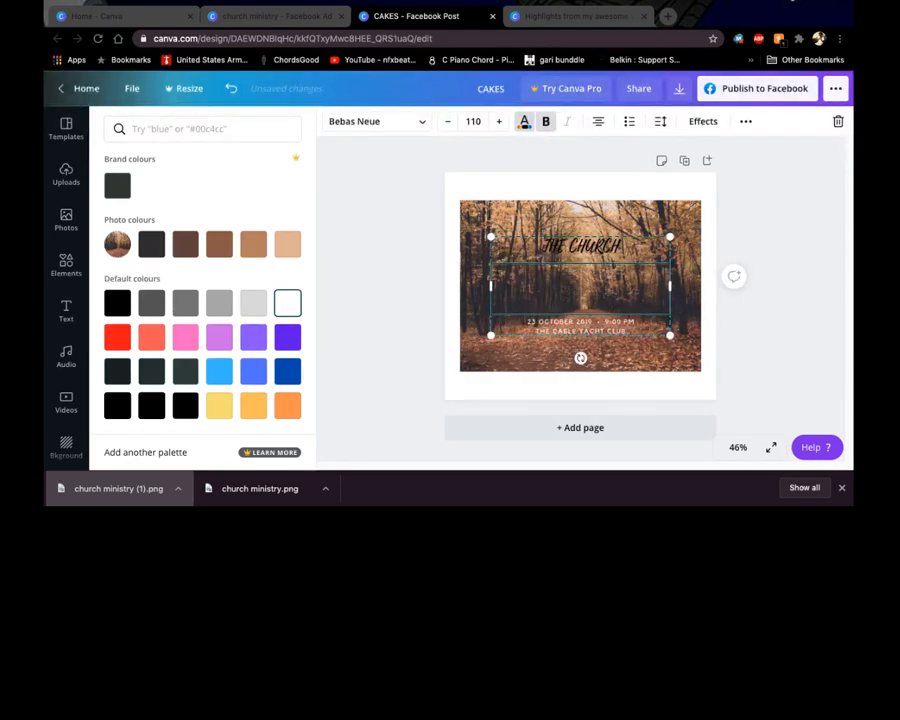
type("JOIN")
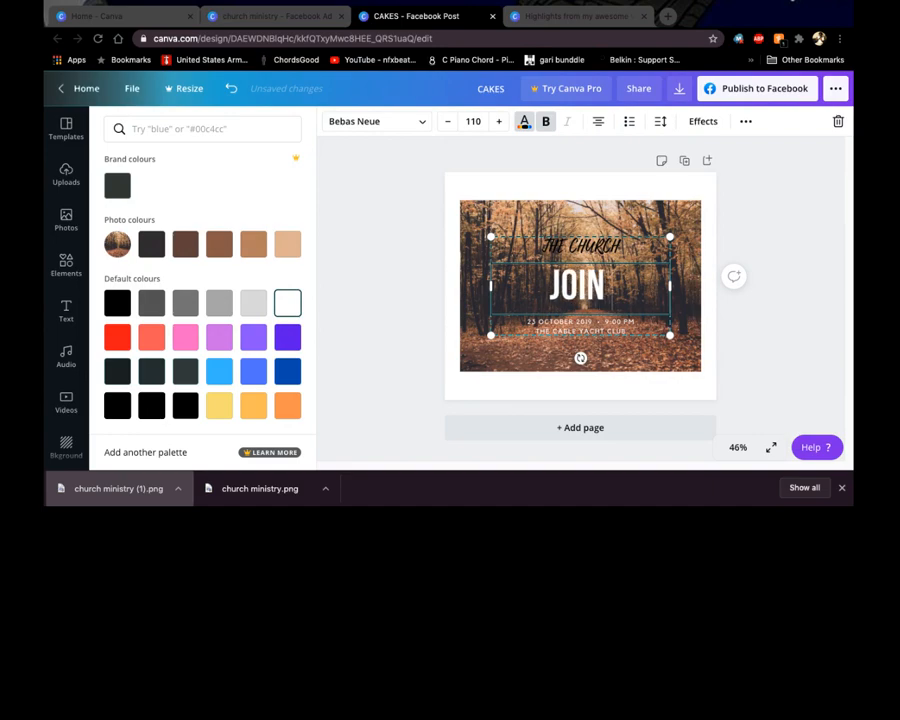
type(" US")
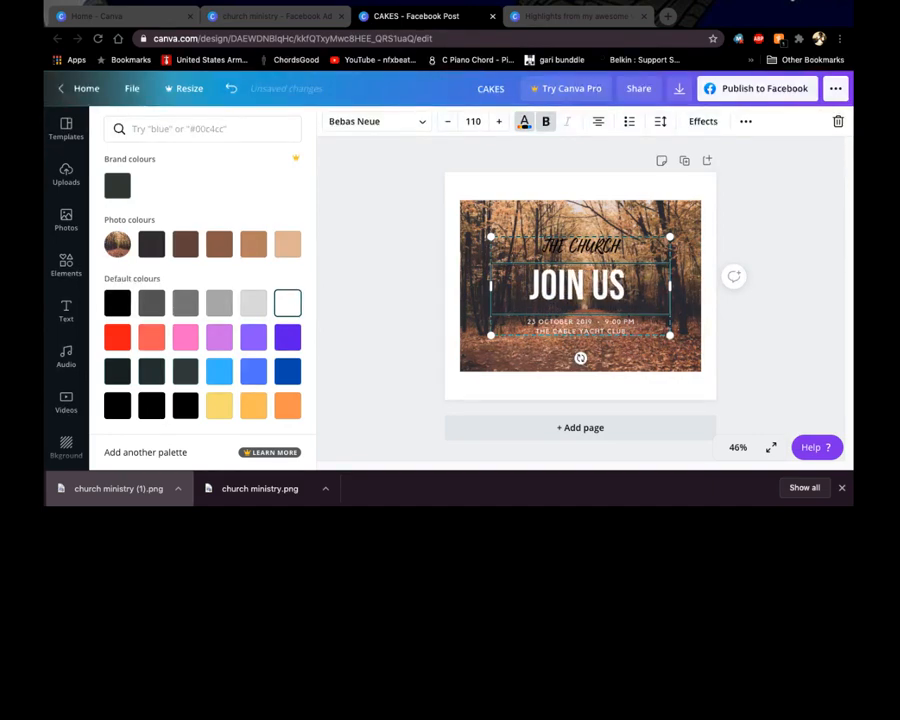
type(" ONLINR")
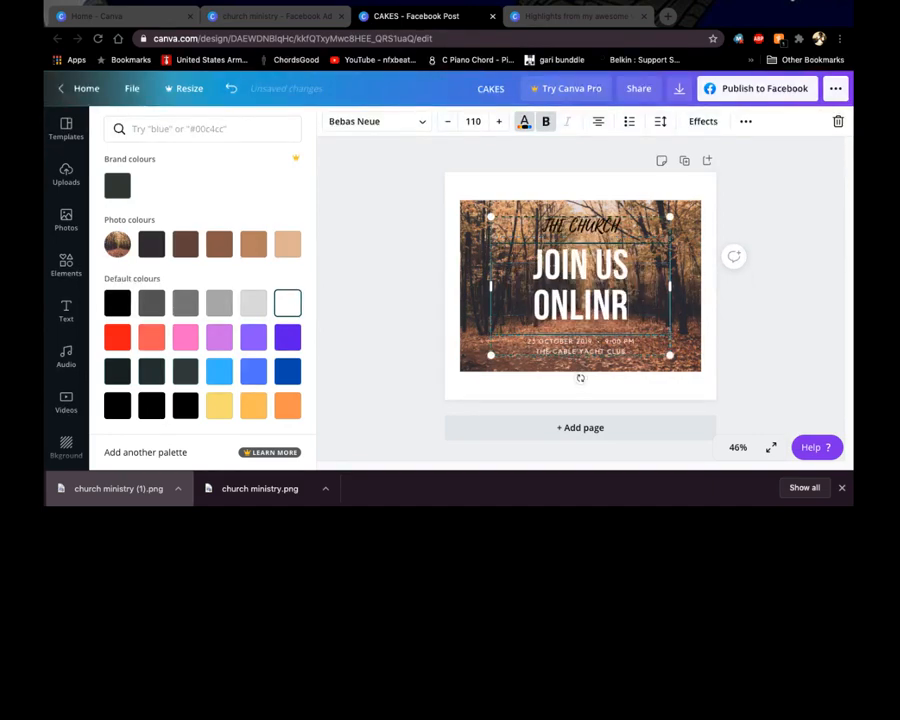
key("BackSpace")
type("E")
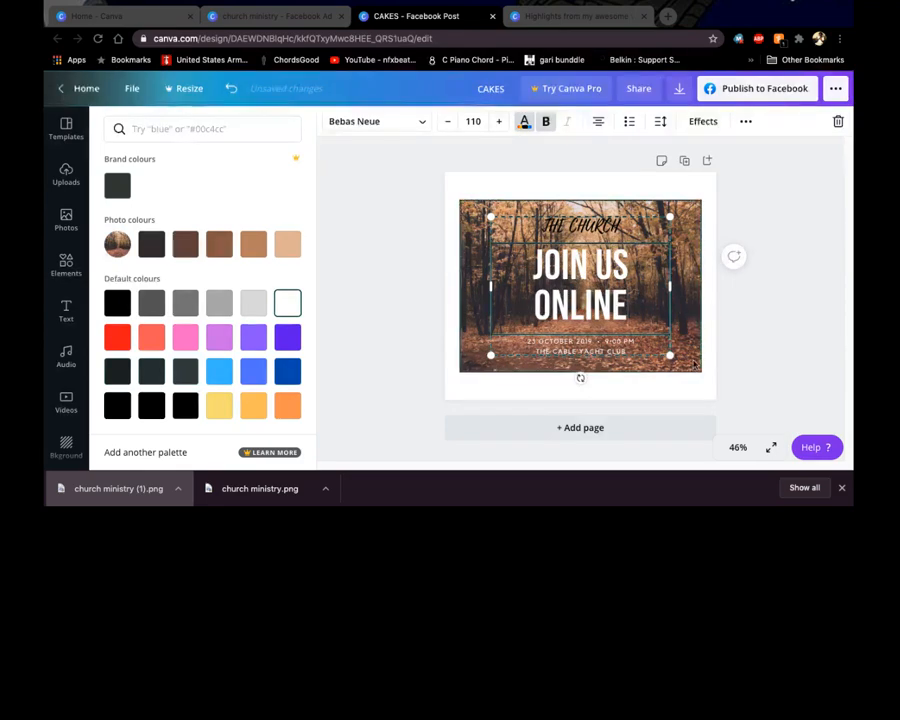
left_click(641, 353)
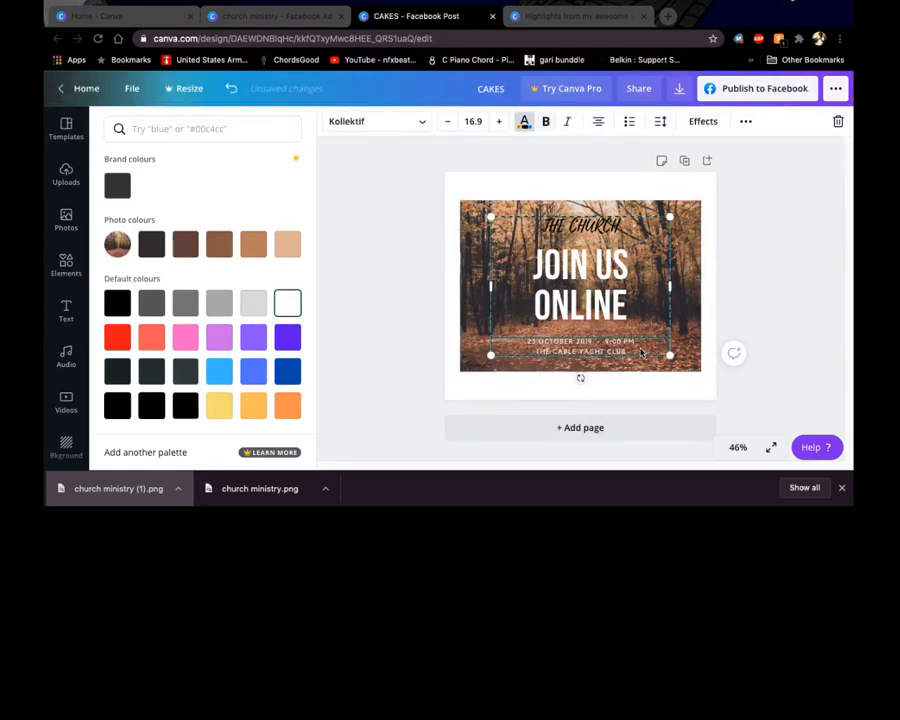
double_click(584, 350)
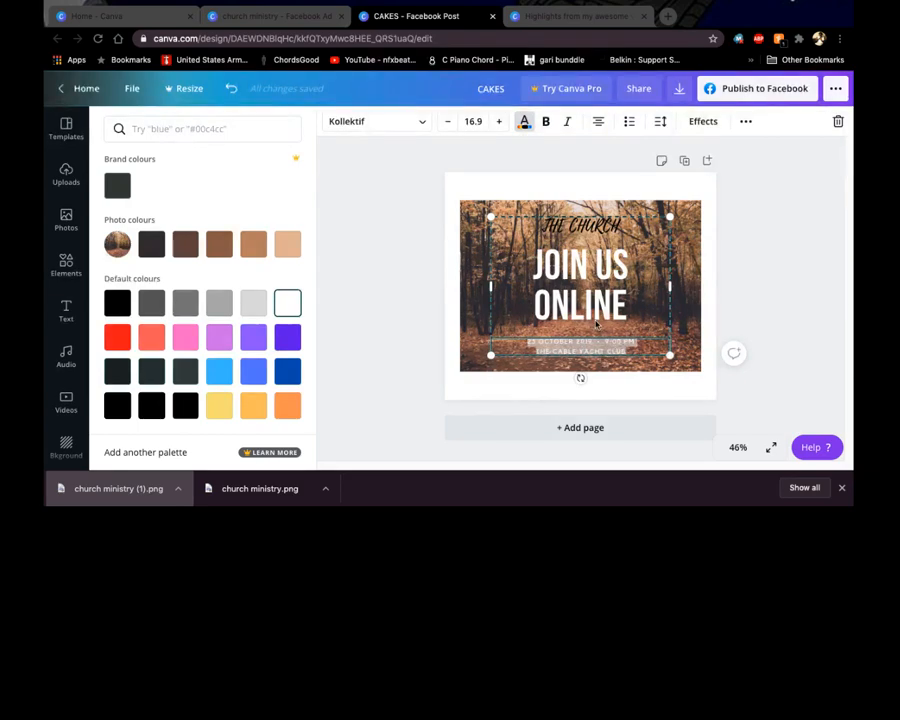
left_click(596, 323)
left_click(431, 302)
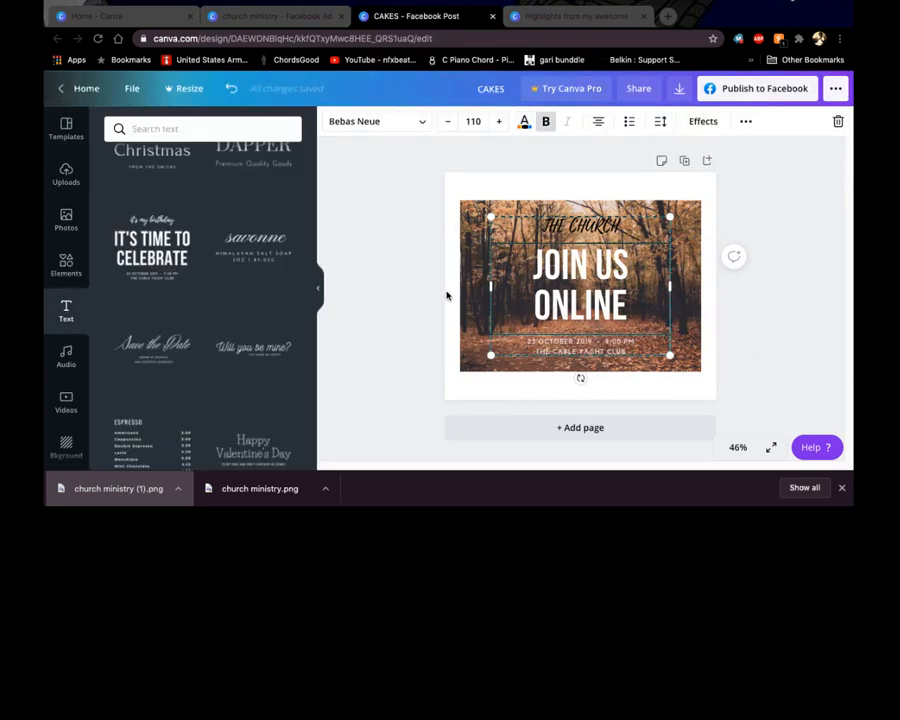
- Download the finished CAKES post as a PNG file at the default size
left_click(790, 316)
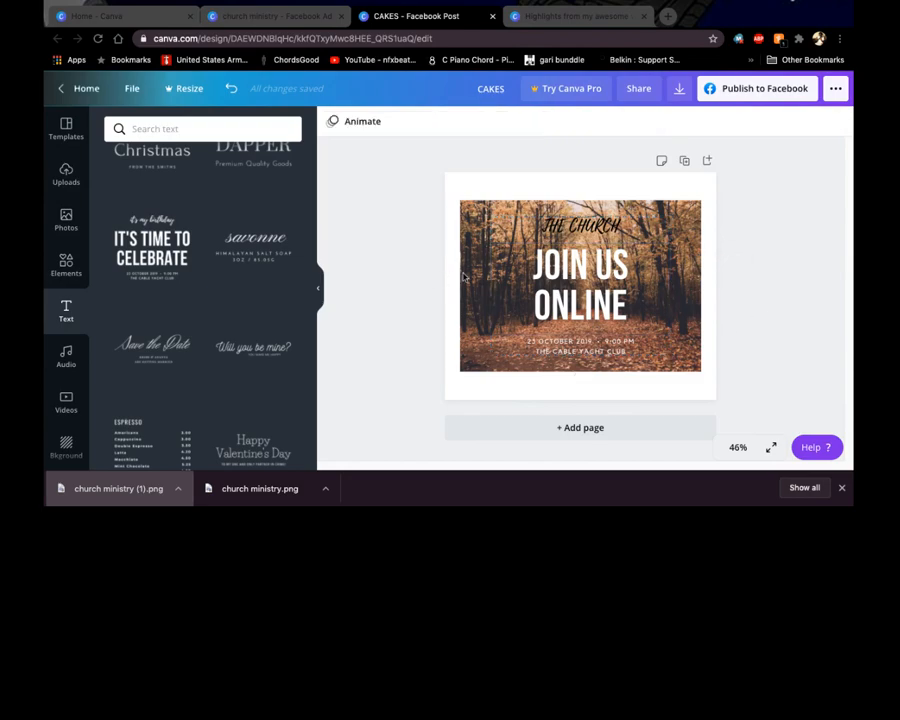
left_click(678, 91)
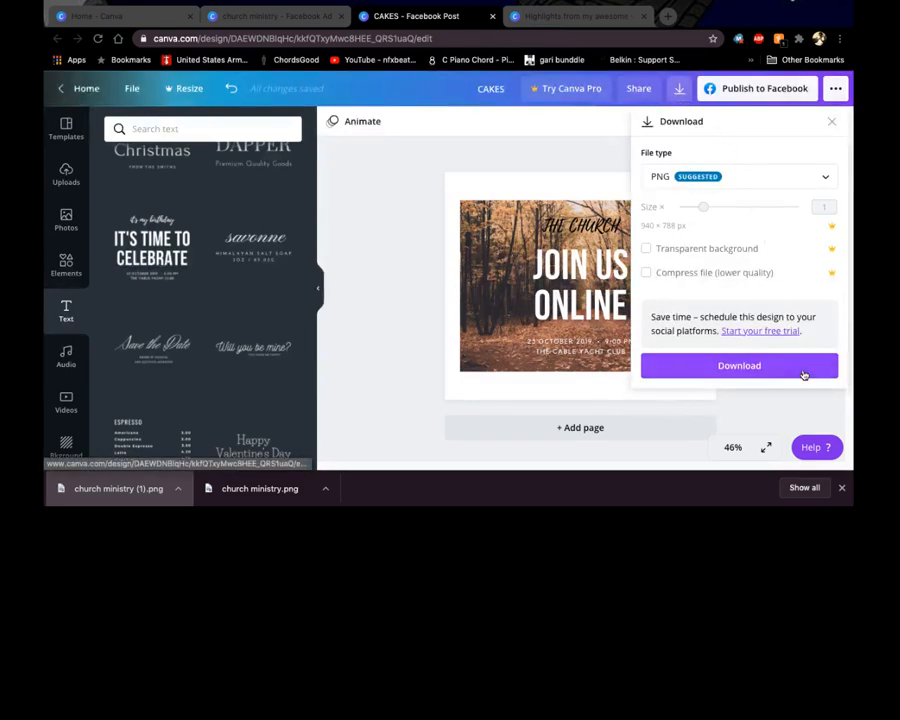
left_click(725, 367)
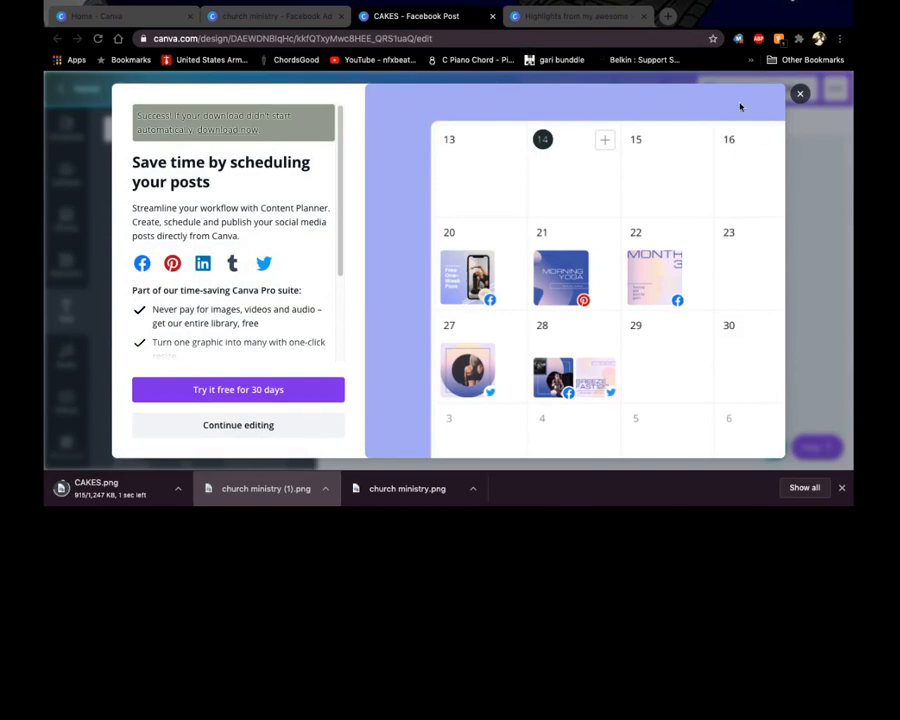
- Check the downloaded CAKES.png in Preview and return to the CAKES design in Chrome
left_click(800, 94)
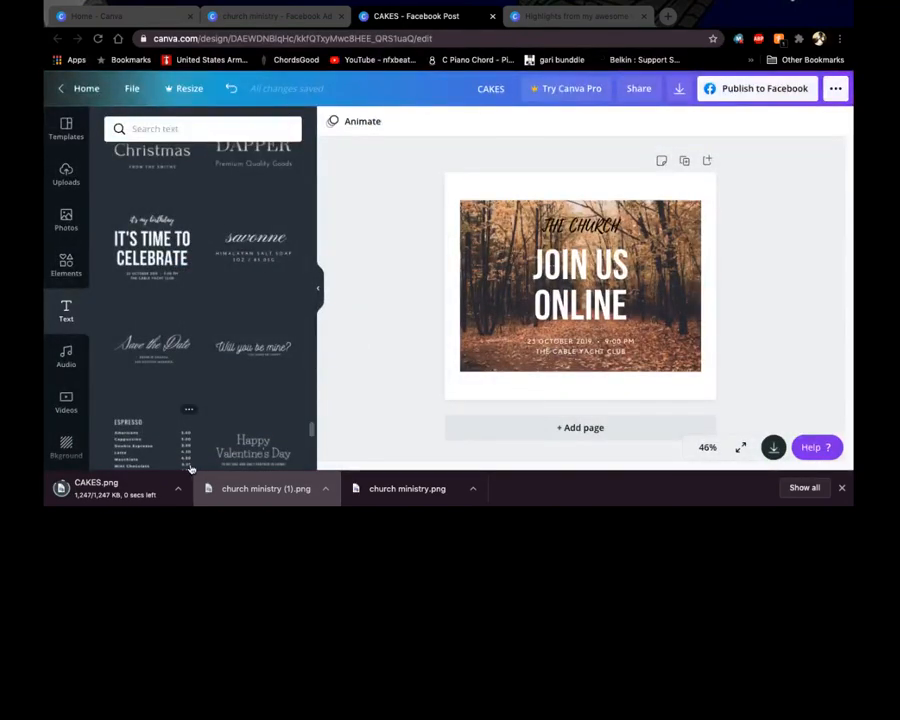
left_click(143, 498)
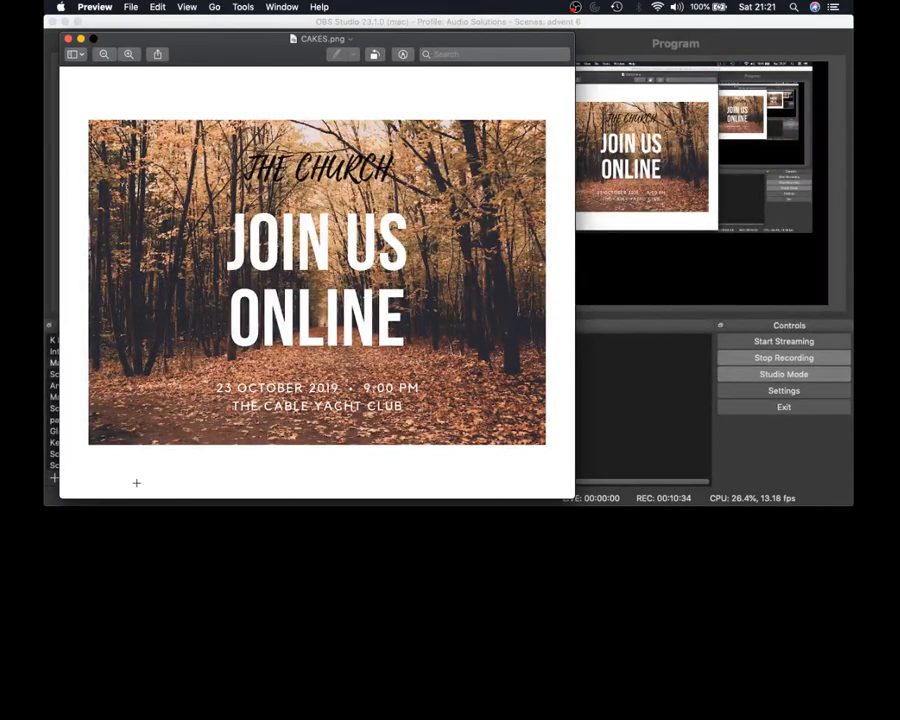
mouse_move(44, 500)
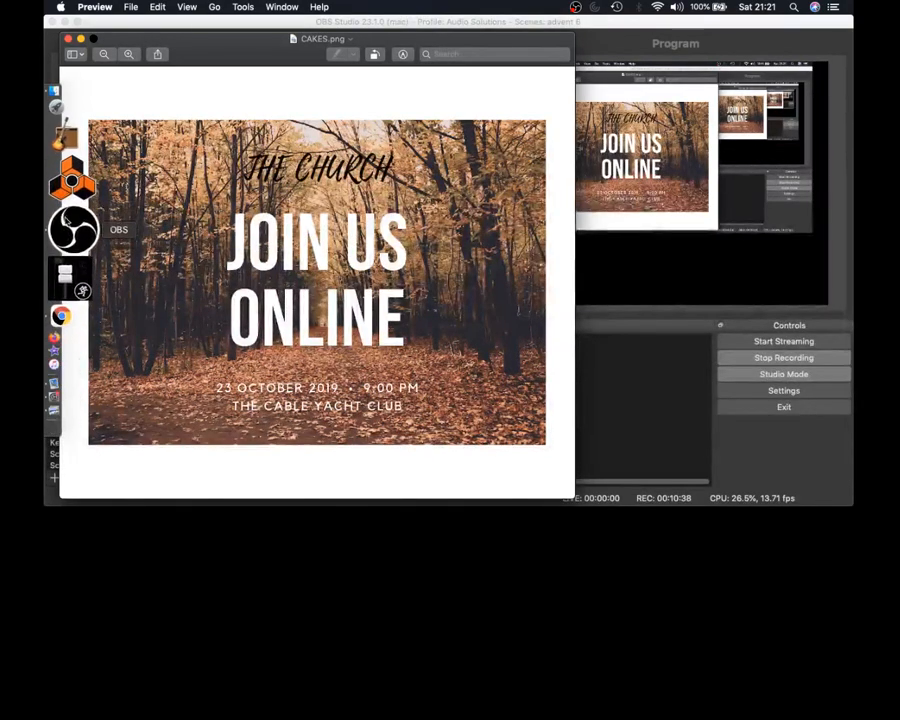
left_click(73, 229)
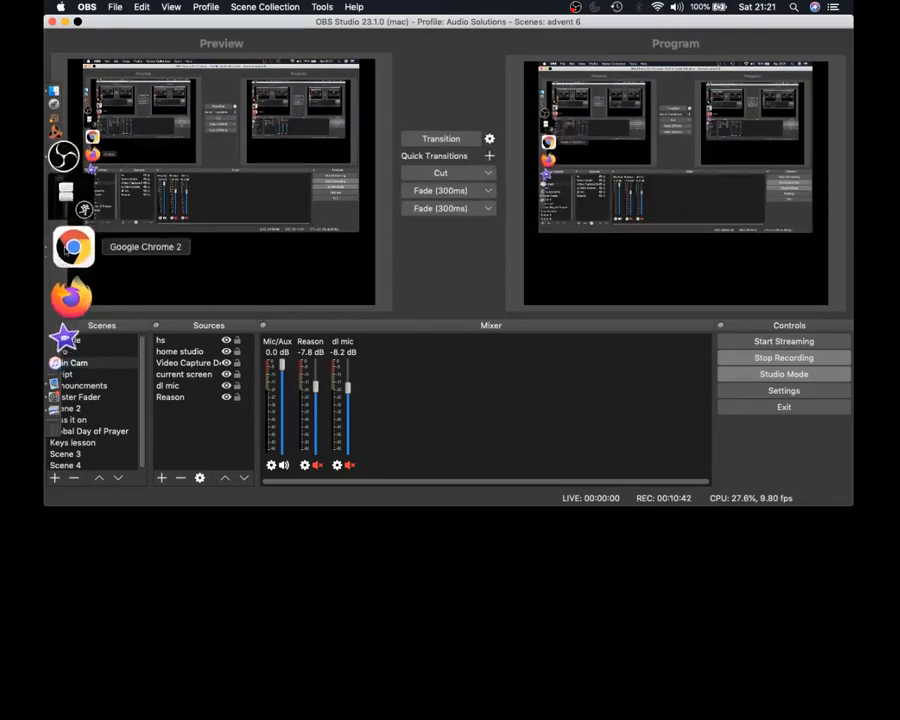
left_click(68, 250)
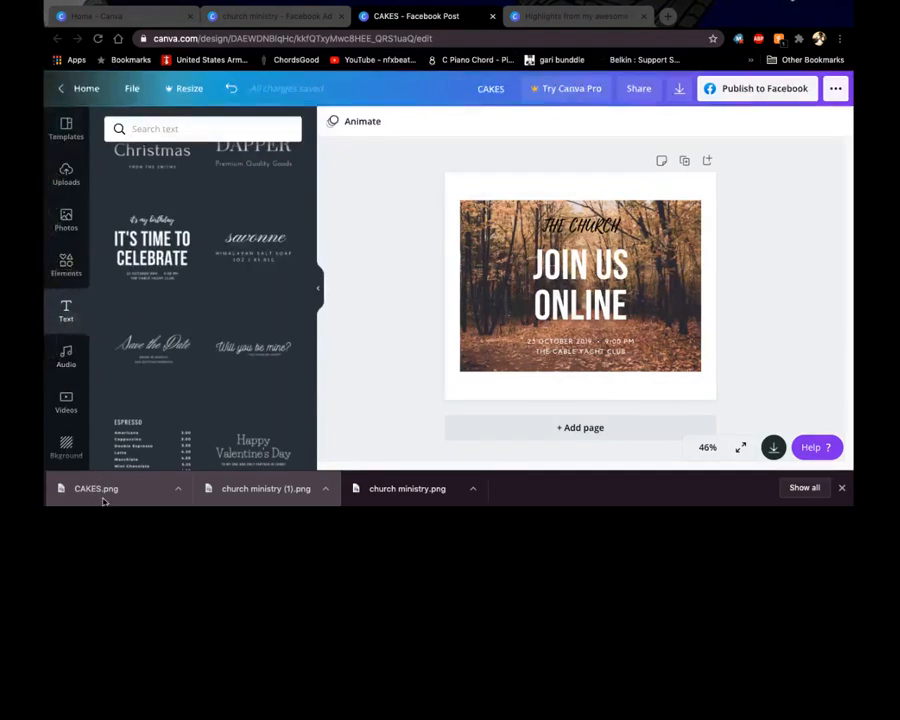
mouse_move(45, 228)
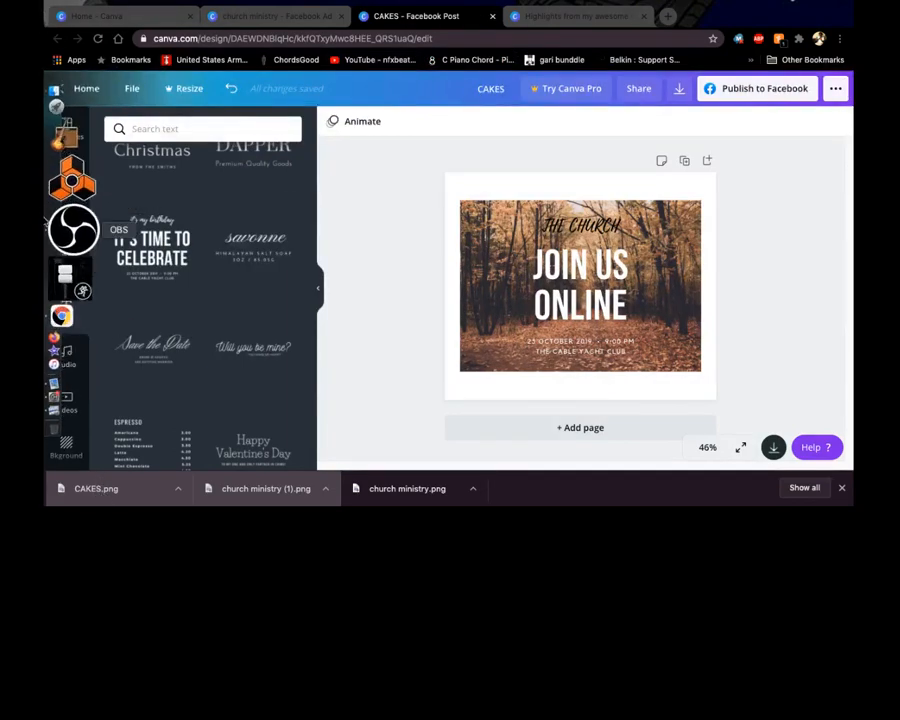
left_click(133, 487)
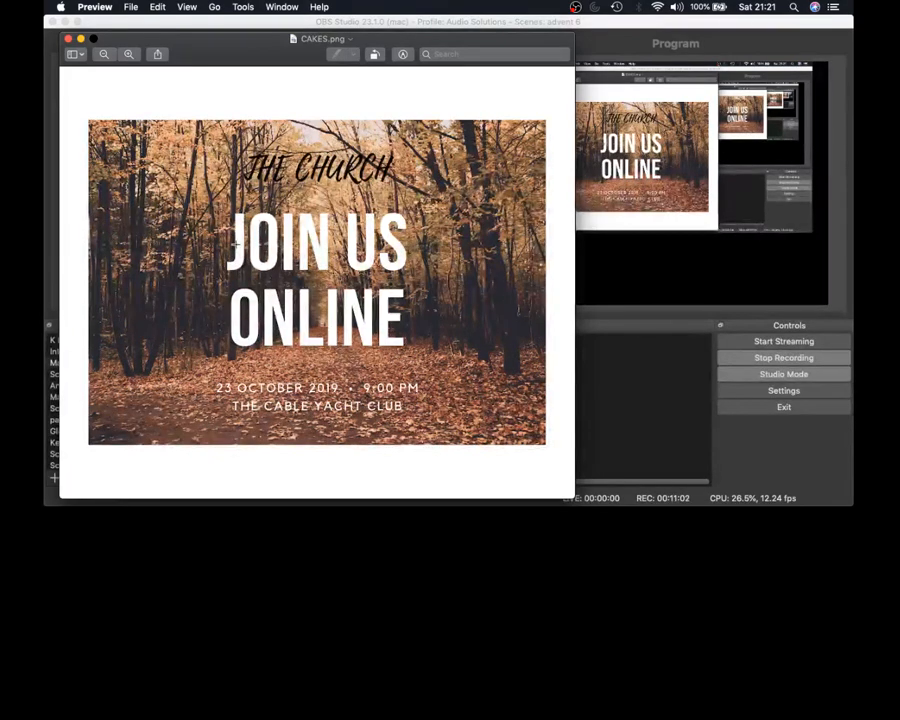
mouse_move(57, 300)
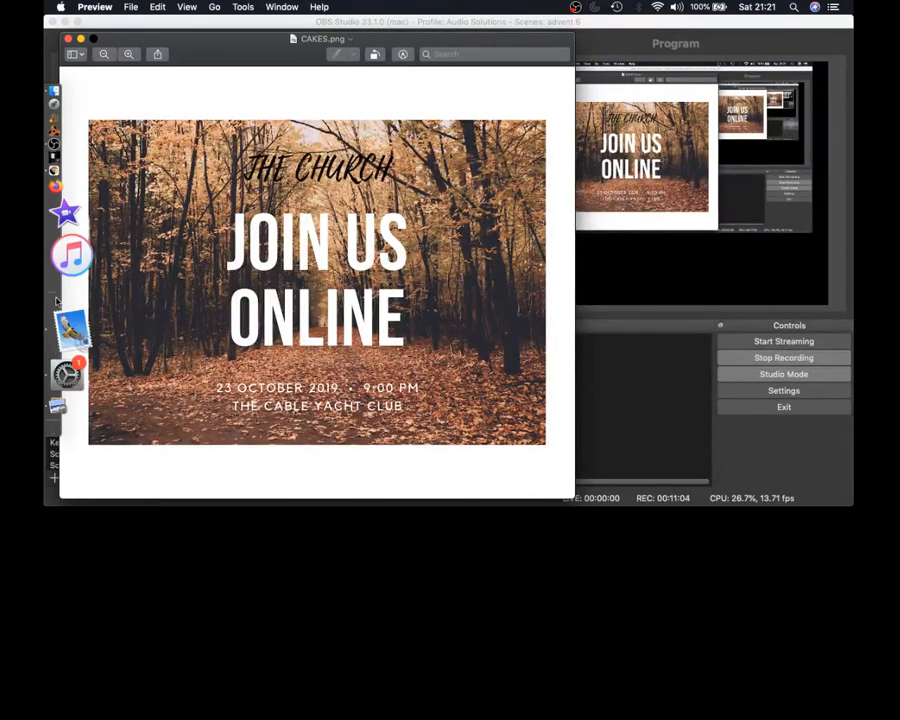
left_click(70, 256)
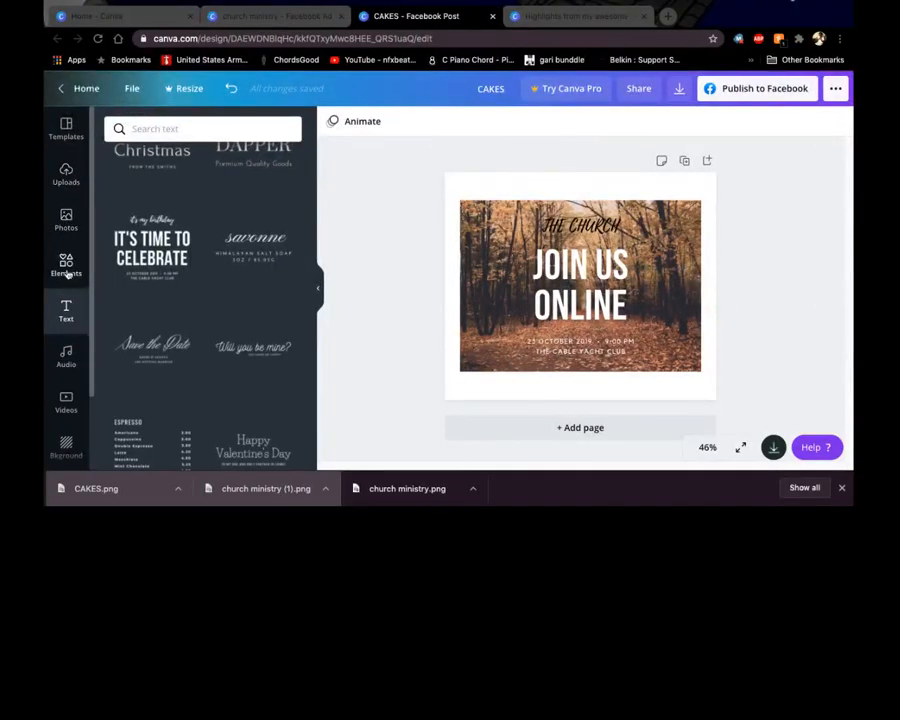
- Look through the folders, uploaded images and Autumn photos available for the CAKES design
scroll(68, 273, "down", 2)
scroll(68, 273, "up", 2)
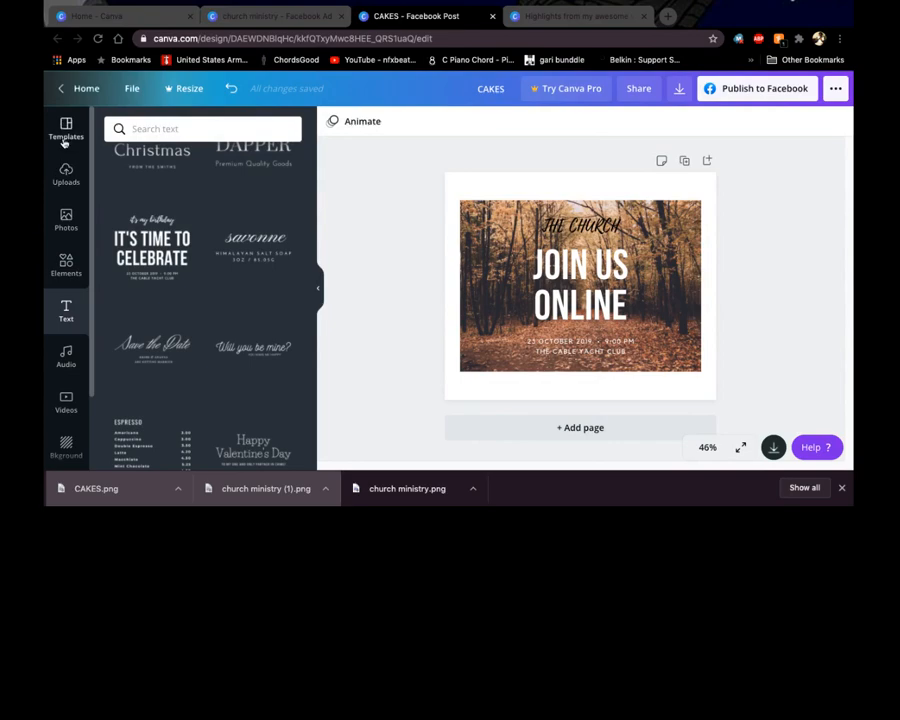
scroll(64, 250, "down", 2)
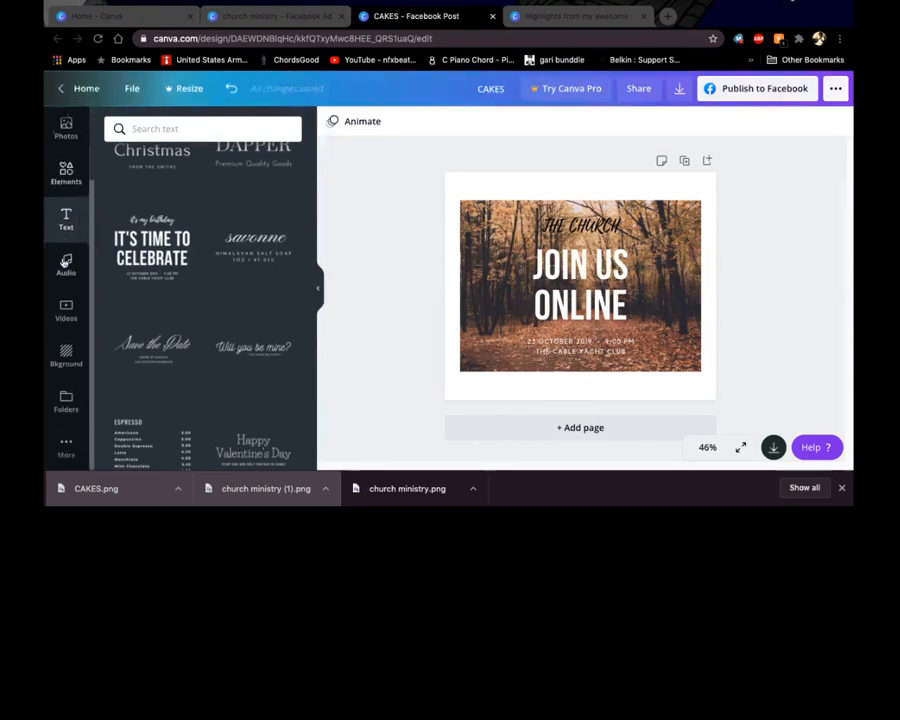
left_click(64, 408)
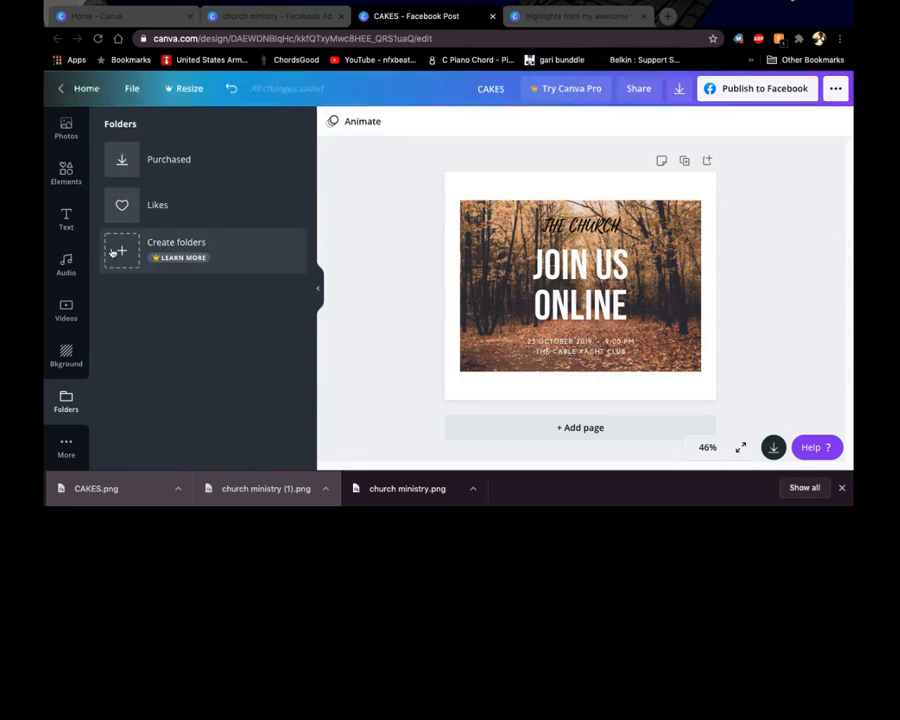
scroll(62, 190, "up", 2)
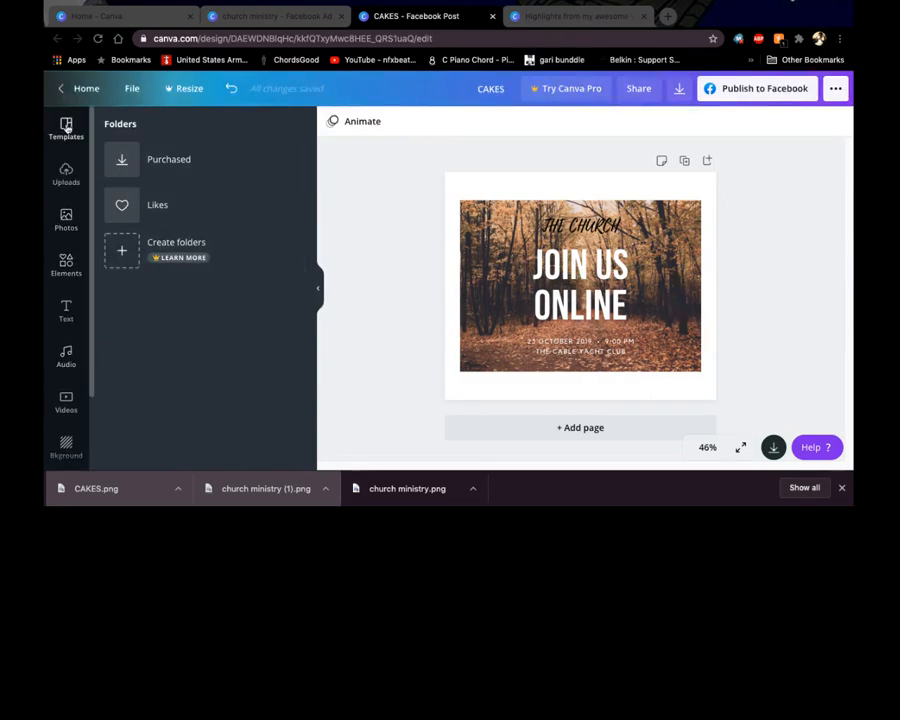
left_click(66, 174)
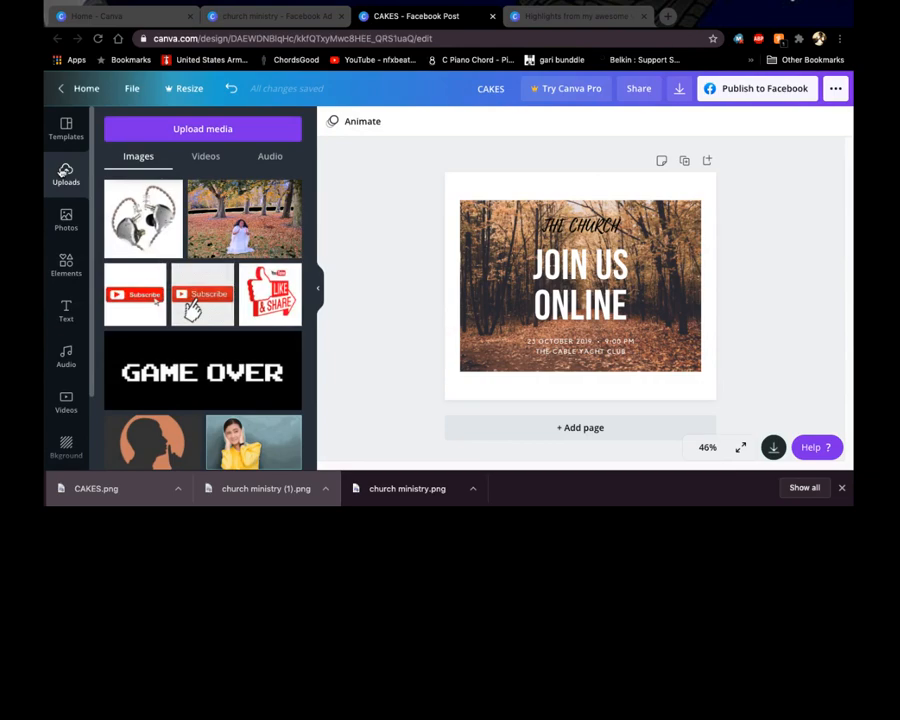
left_click(66, 222)
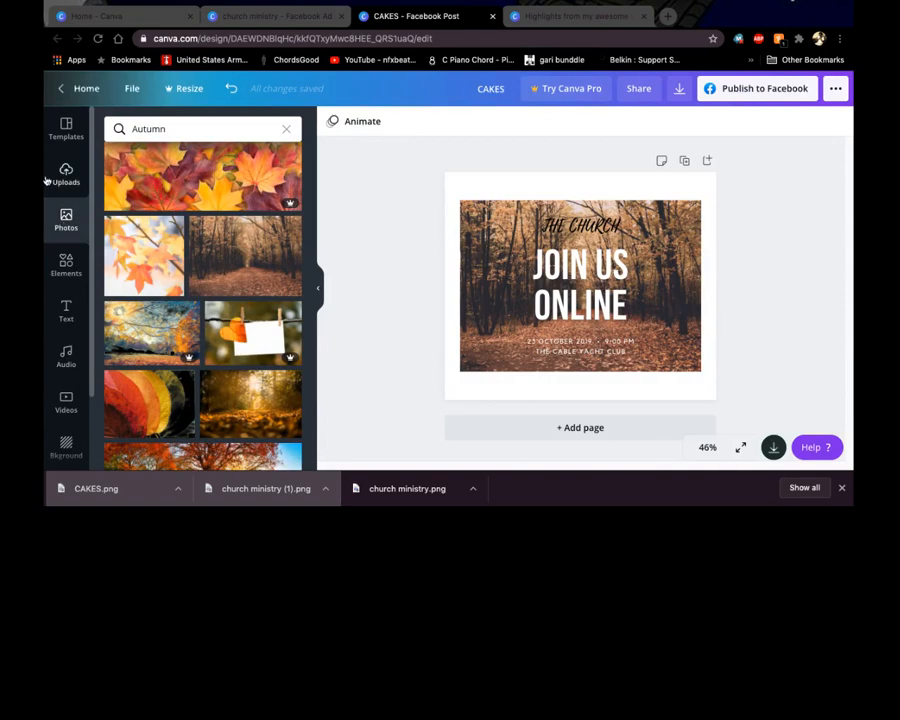
- Open the list of all saved designs from the Canva home page and browse through it
left_click(93, 16)
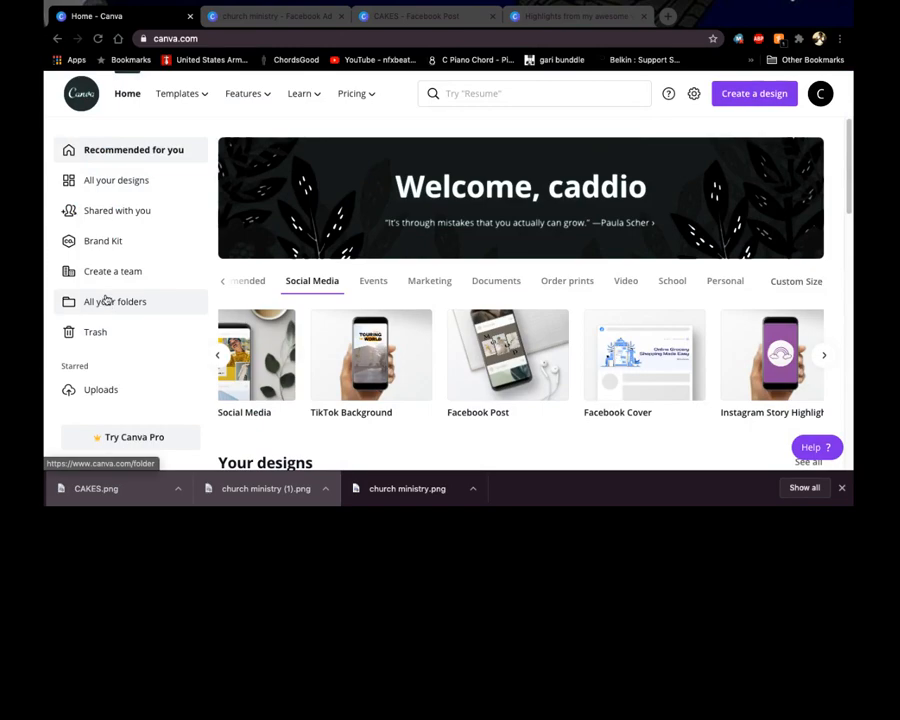
left_click(115, 181)
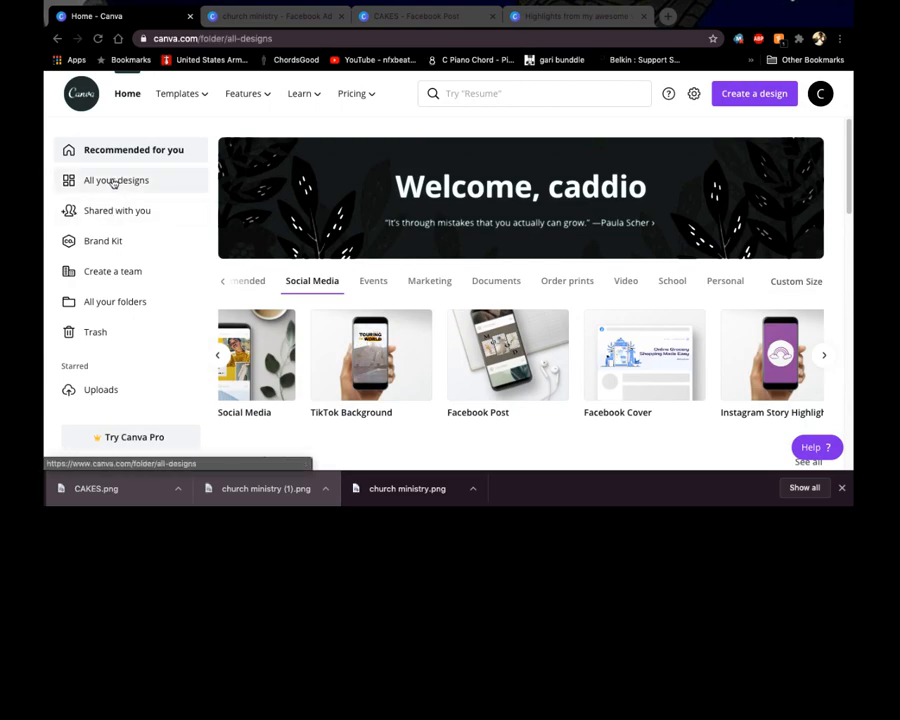
scroll(326, 285, "down", 7)
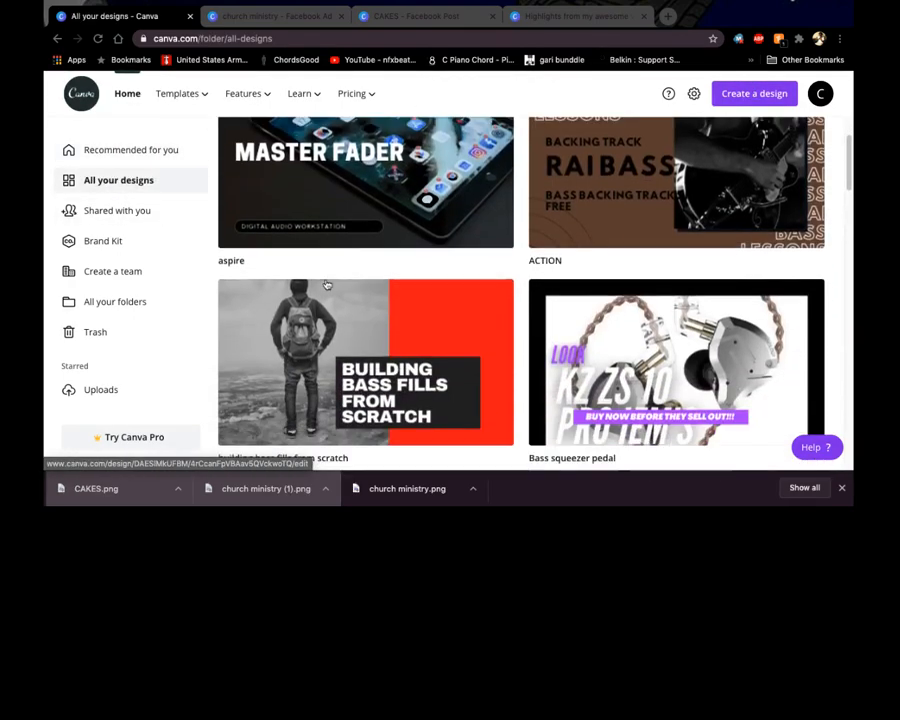
scroll(326, 285, "down", 5)
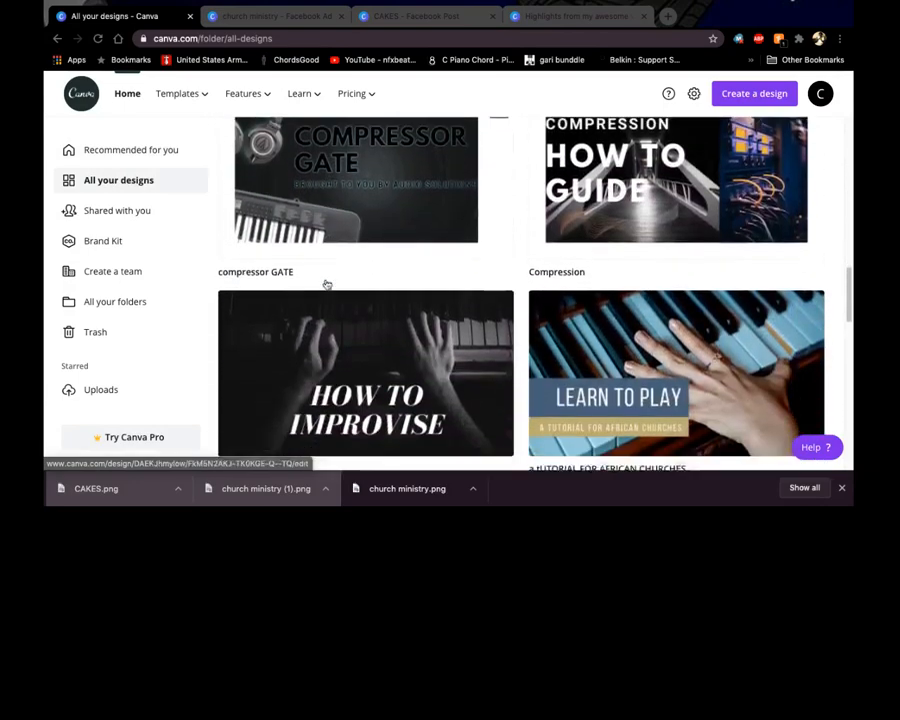
scroll(326, 285, "down", 1)
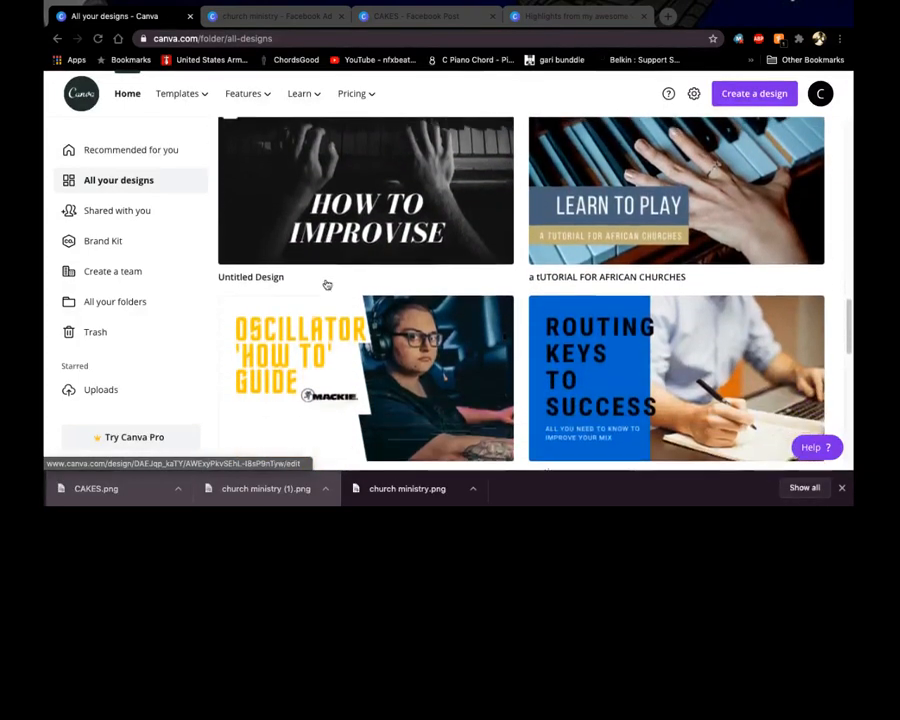
scroll(326, 285, "up", 3)
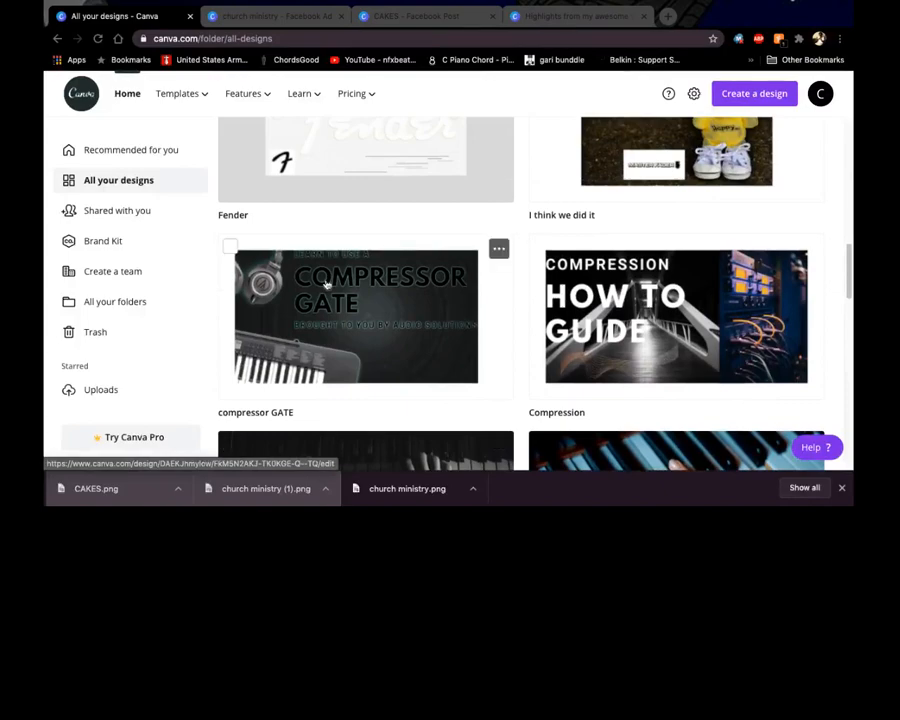
scroll(326, 285, "up", 1)
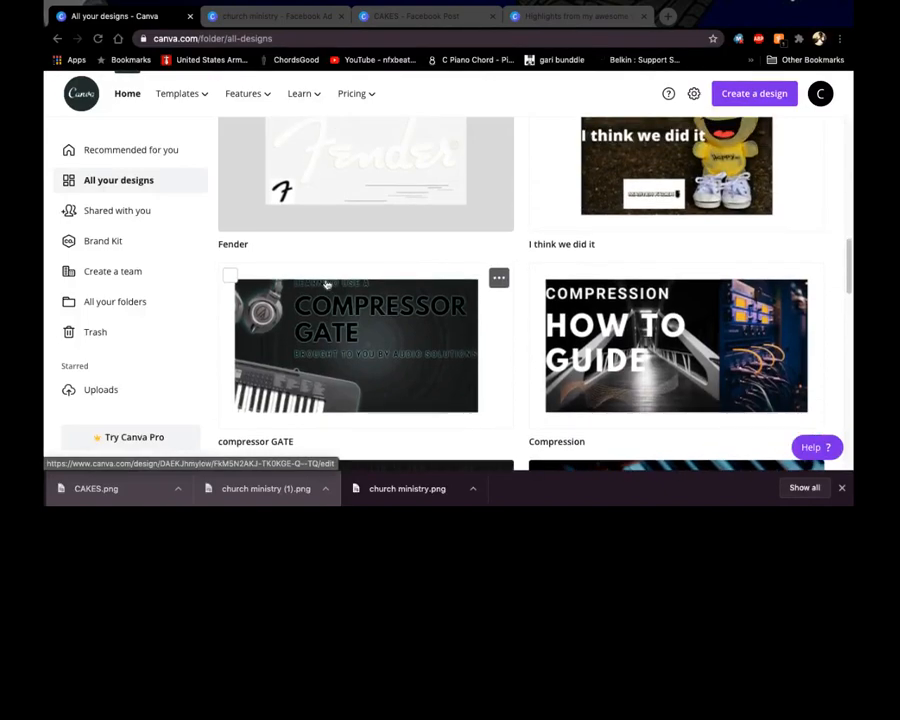
- Bring up the church ministry Facebook ad and view the downloaded CAKES.png once more
left_click(256, 26)
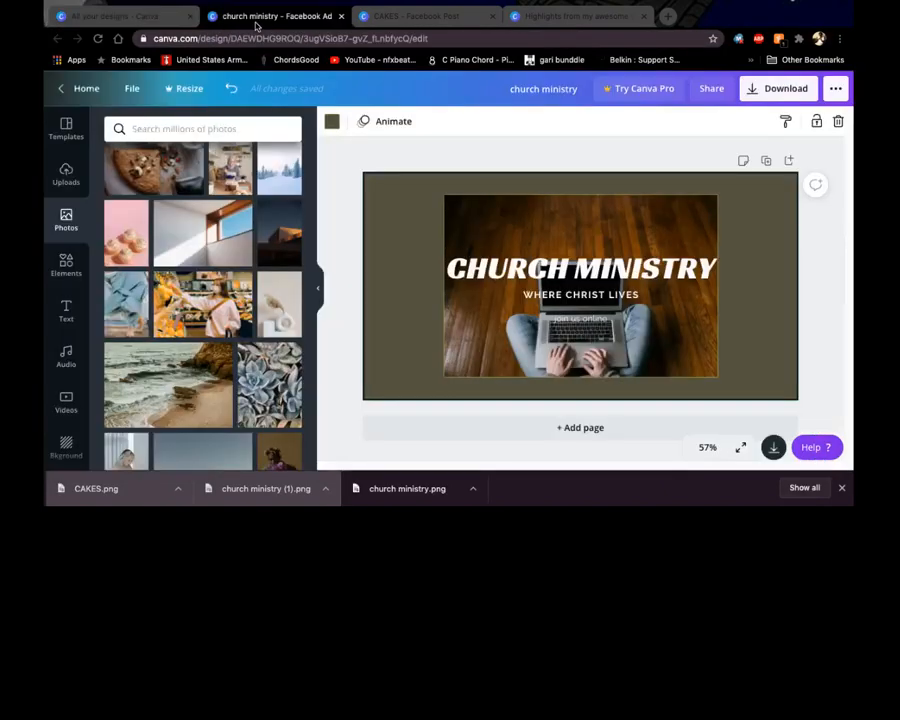
left_click(104, 492)
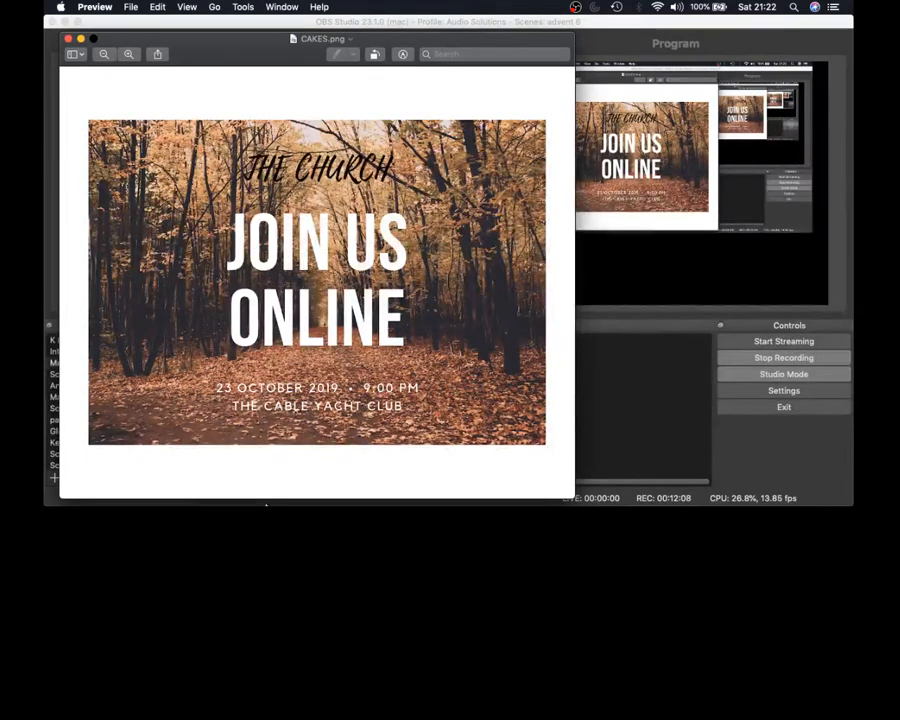
mouse_move(33, 296)
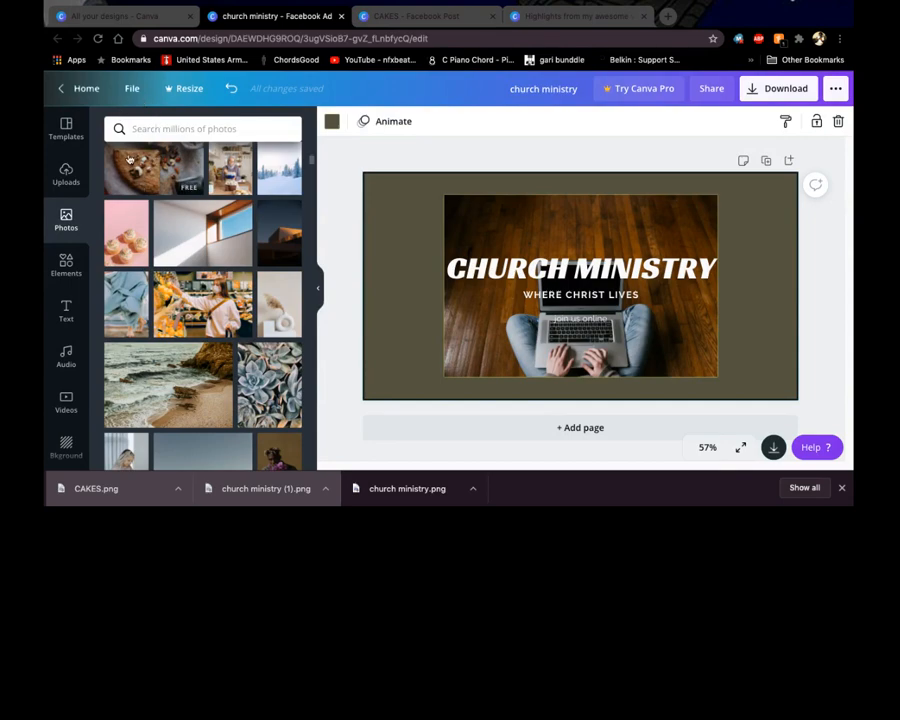
mouse_move(140, 256)
scroll(140, 256, "up", 3)
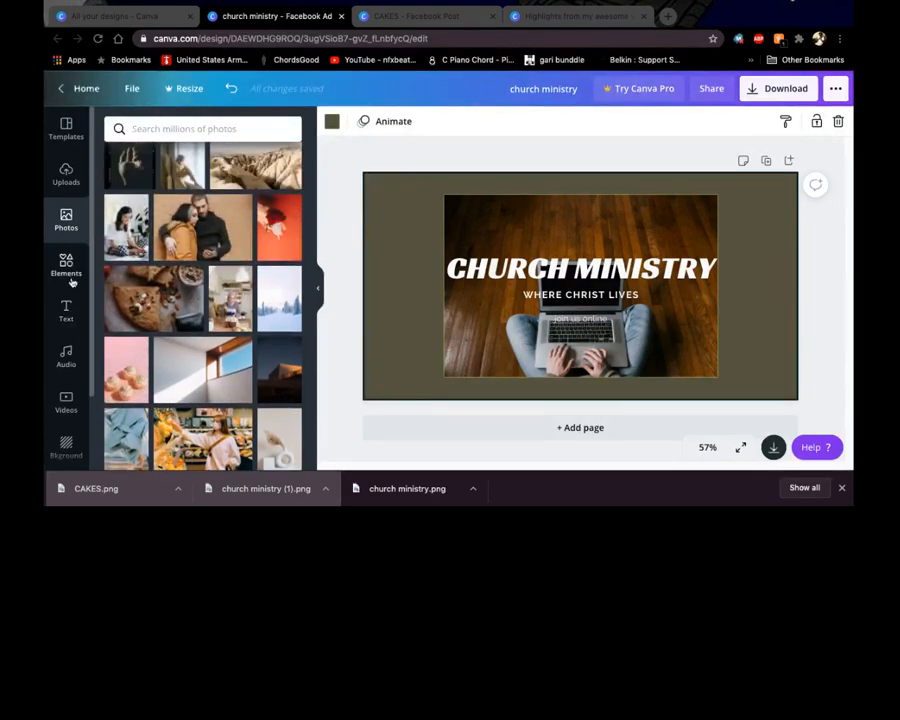
- Rename the CAKES Facebook post design as CHURCH
left_click(410, 16)
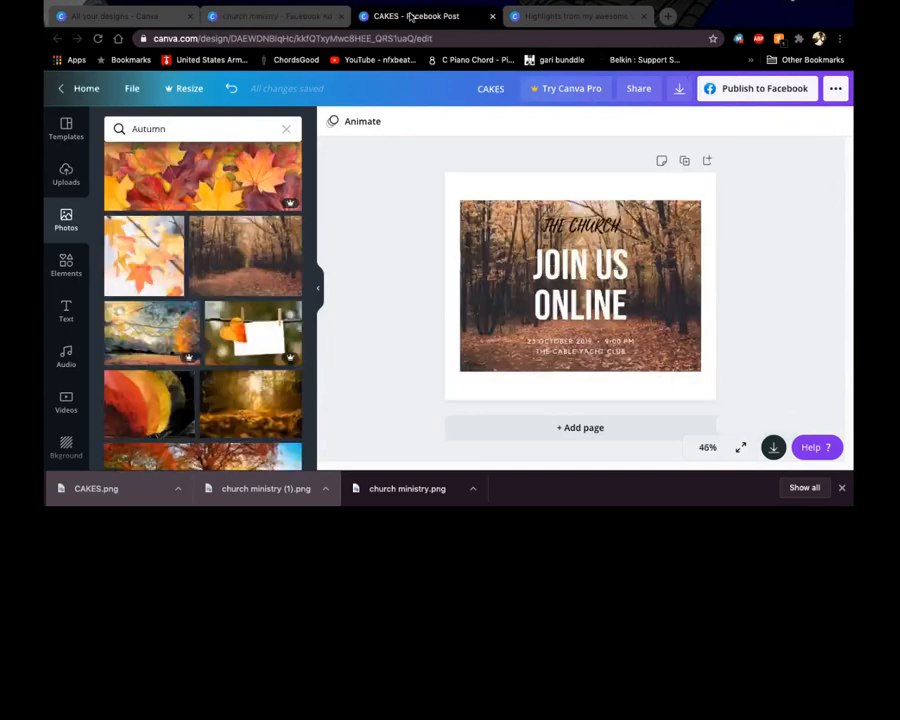
left_click(503, 84)
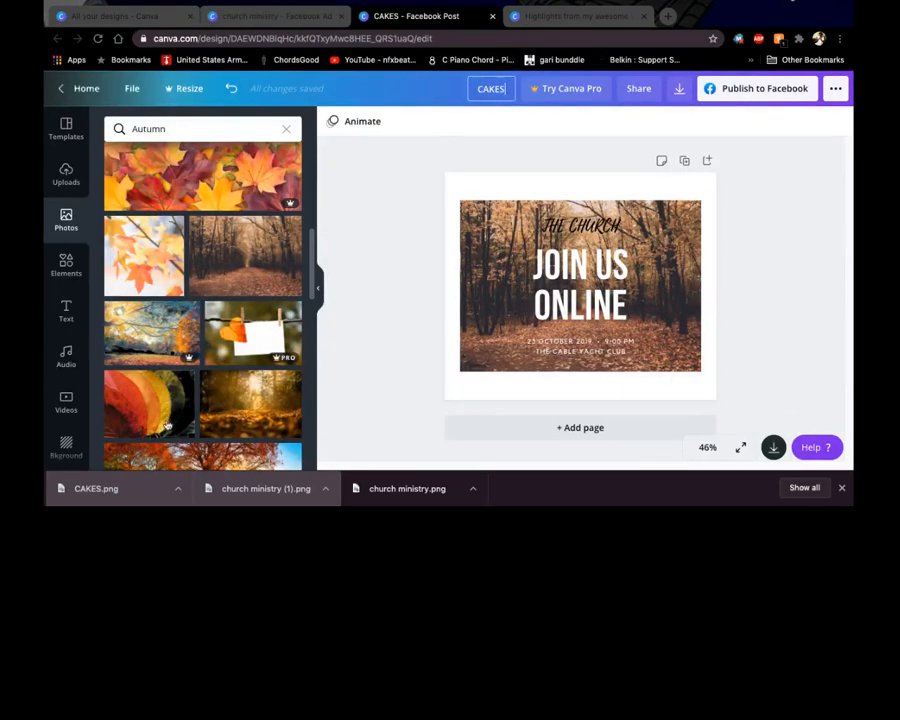
key("BackSpace")
key("BackSpace")
key("BackSpace")
key("BackSpace")
key("BackSpace")
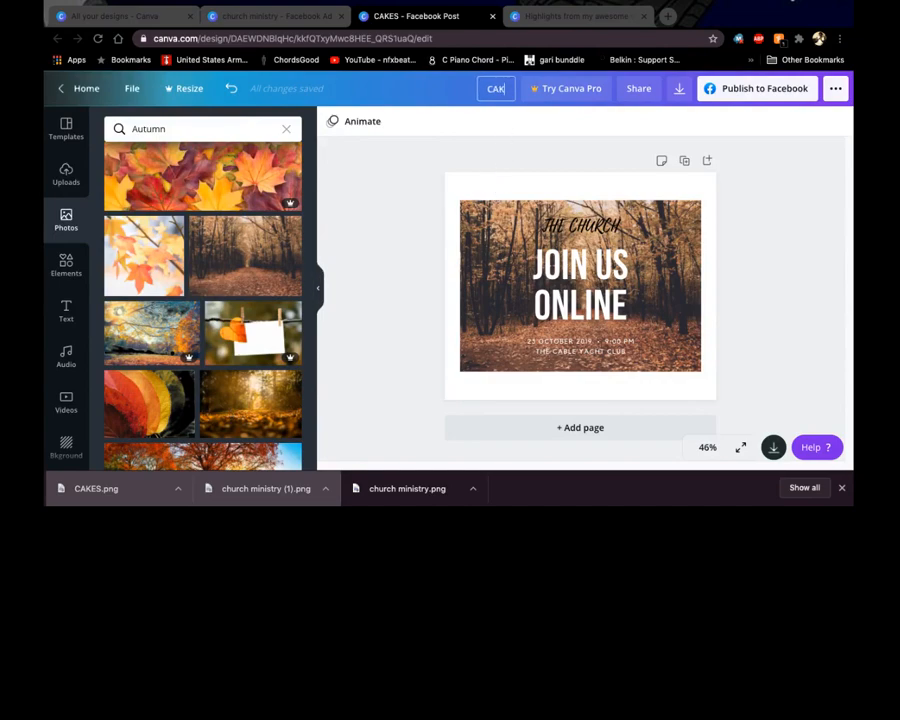
type("CHURCH")
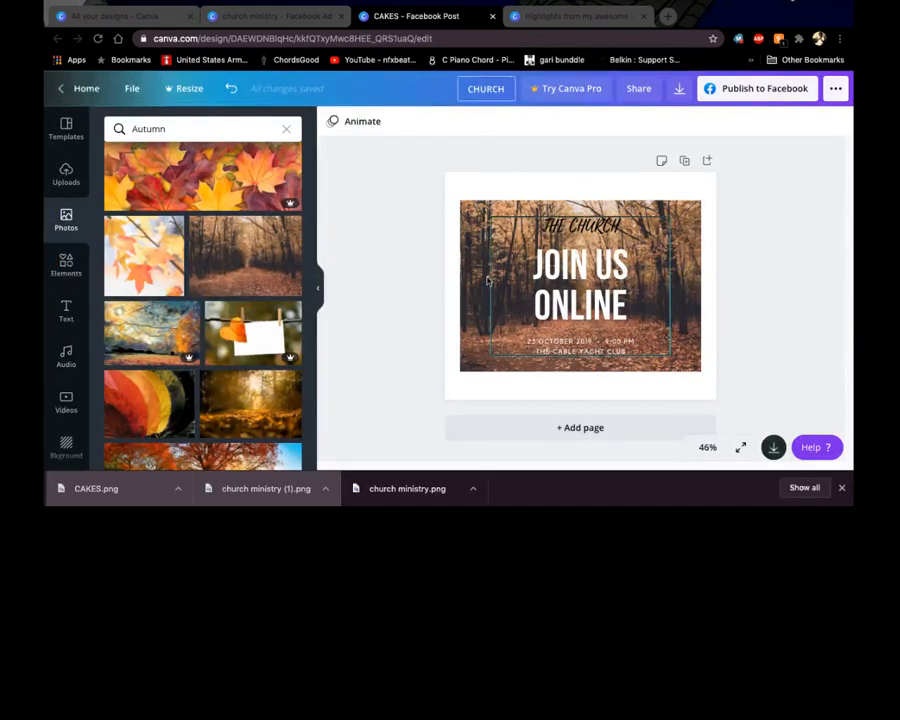
- Add the free double-ended ornamental line from the Lines elements above THE CHURCH text and shrink it to about the heading's width
left_click(64, 268)
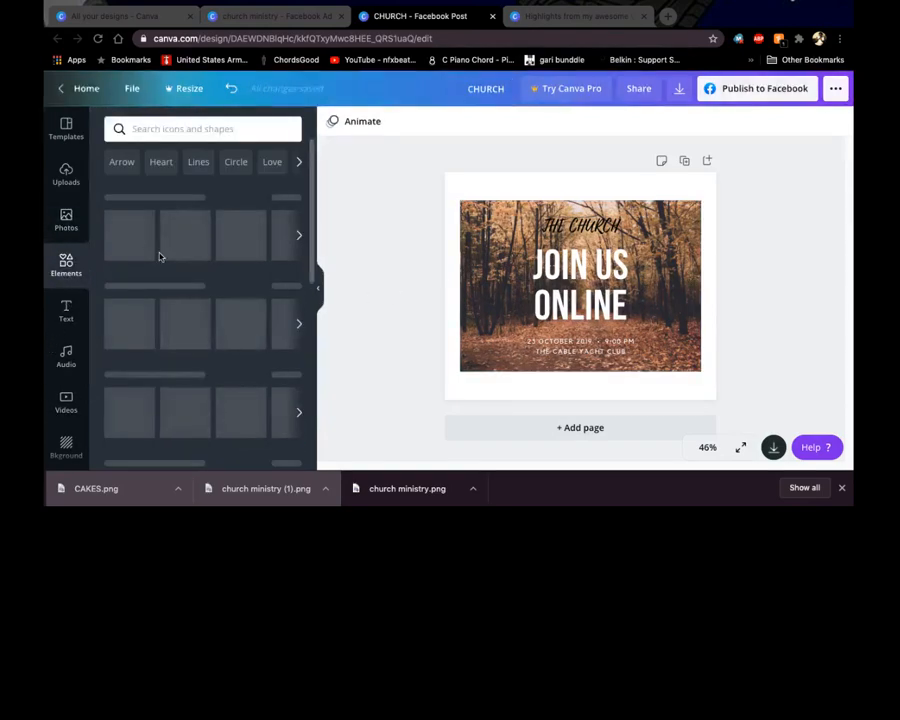
scroll(155, 163, "right", 4)
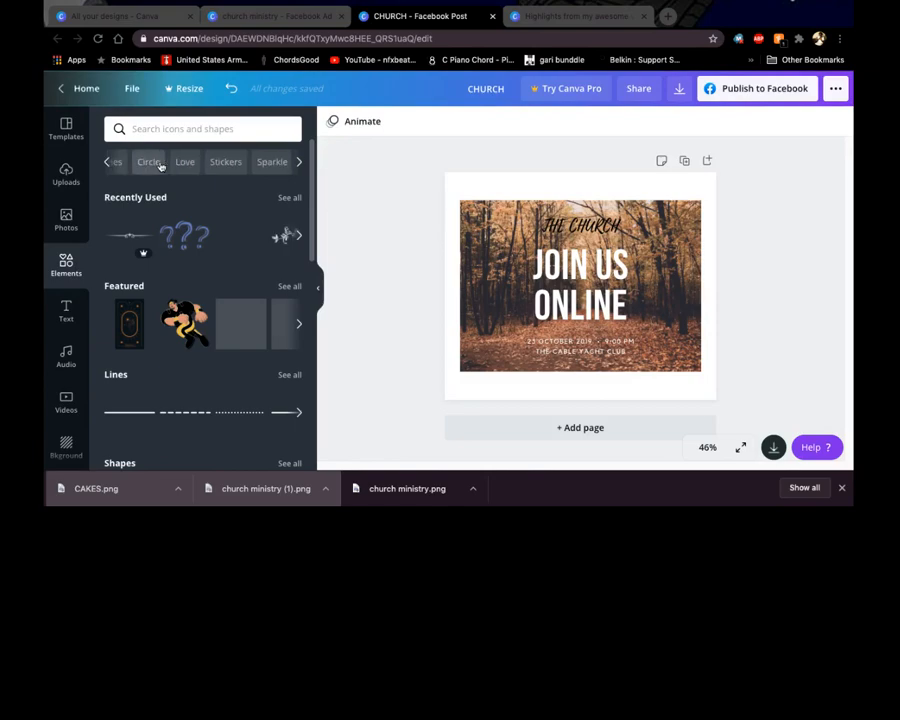
scroll(160, 166, "left", 2)
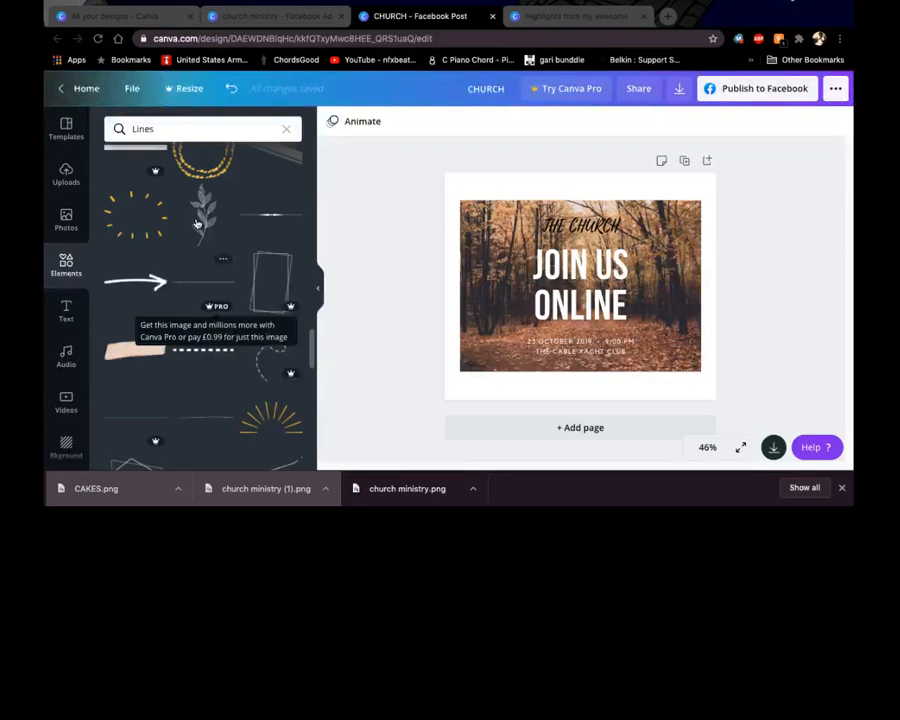
scroll(200, 230, "up", 5)
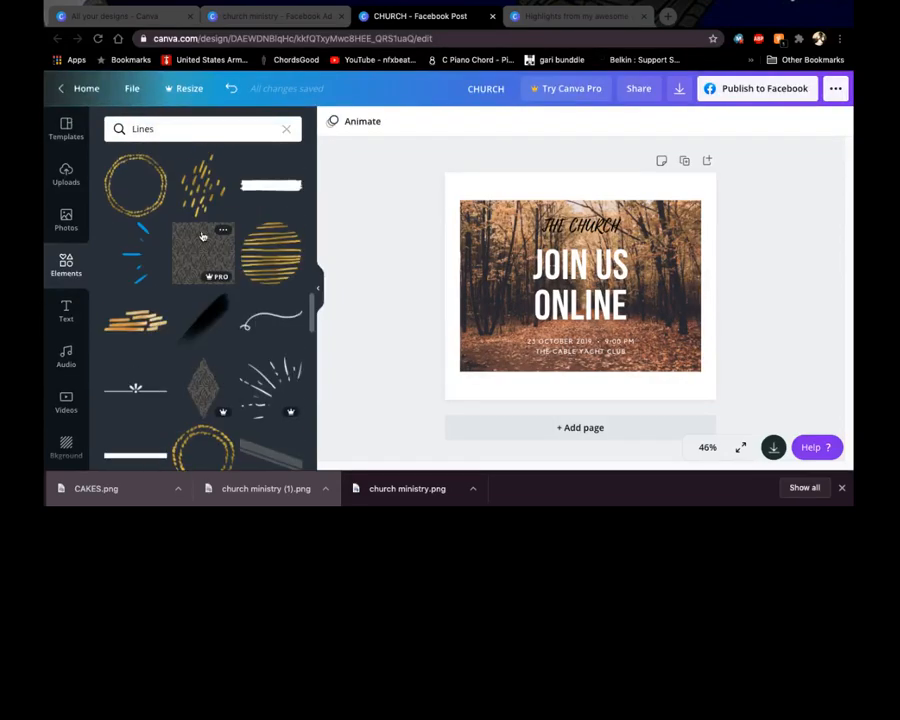
scroll(202, 236, "up", 3)
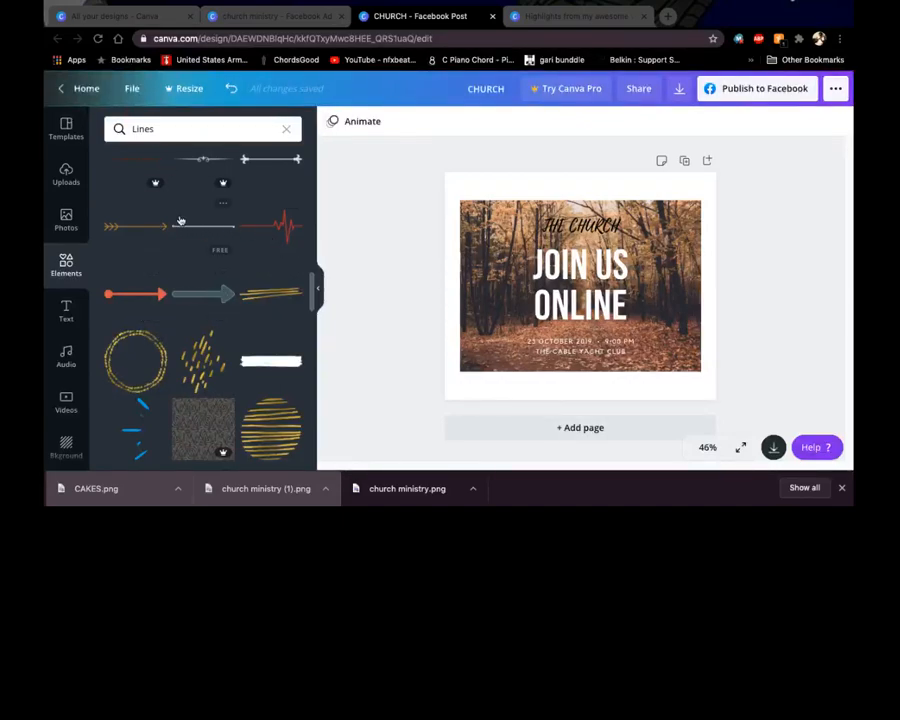
scroll(181, 220, "up", 2)
scroll(181, 220, "up", 1)
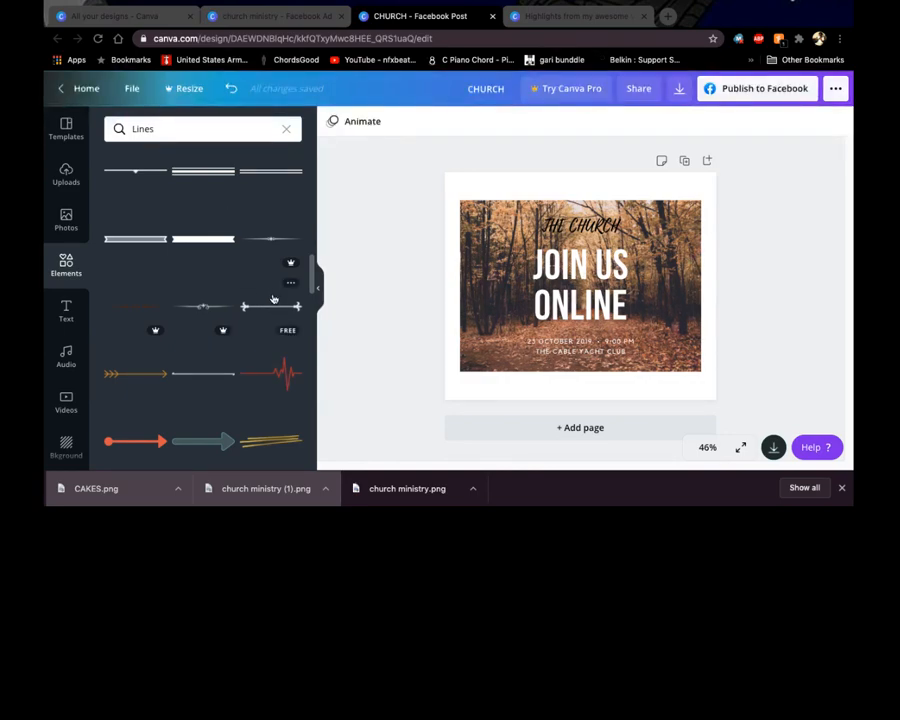
left_click_drag(273, 299, 538, 222)
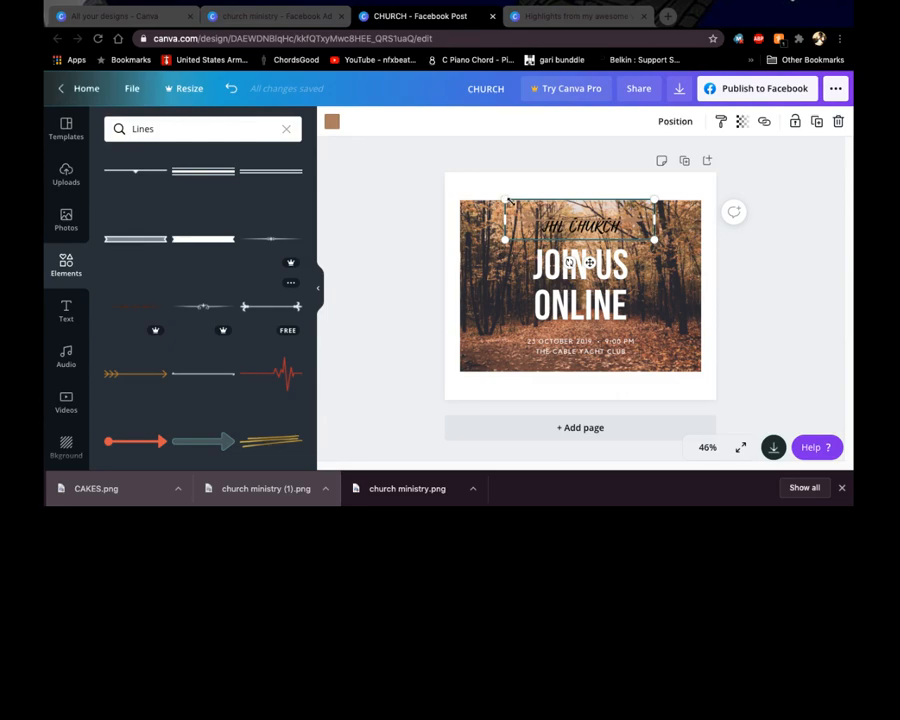
left_click_drag(504, 199, 566, 213)
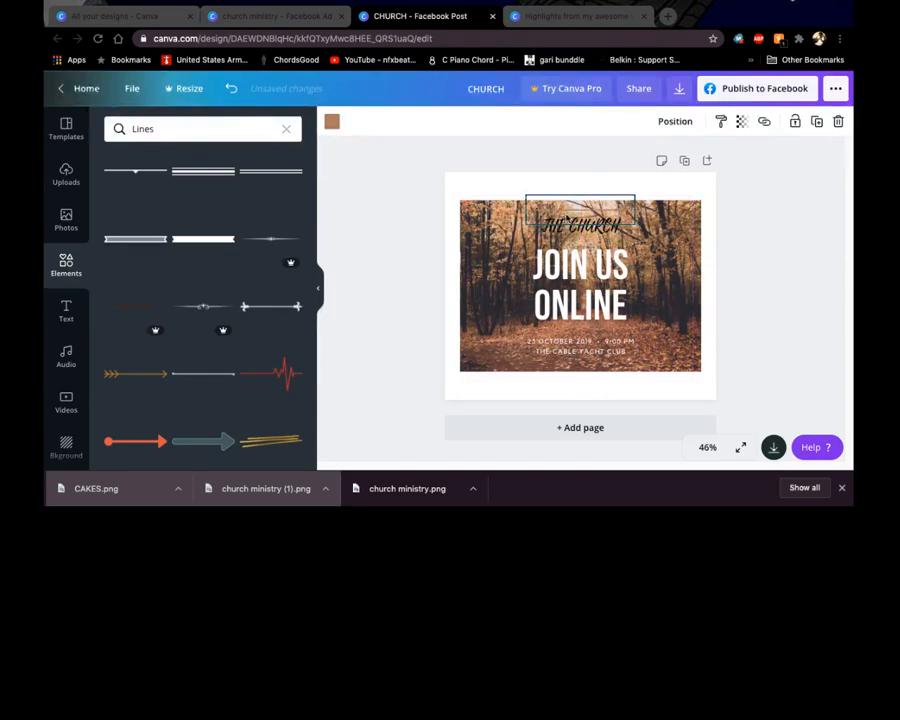
- Recolour the ornamental line above THE CHURCH to black from the default colours
left_click(332, 121)
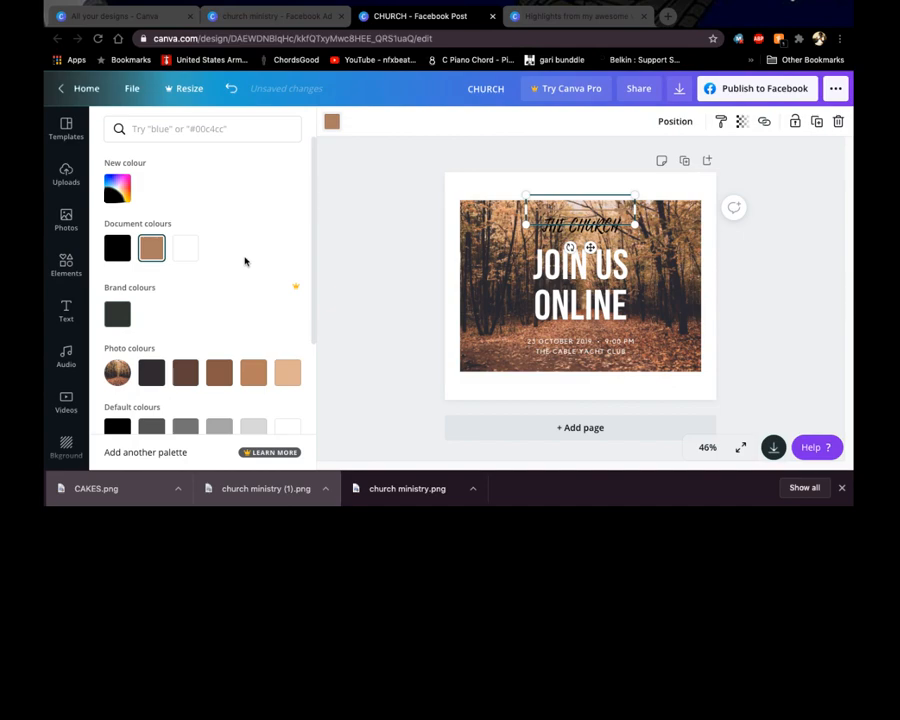
left_click(152, 427)
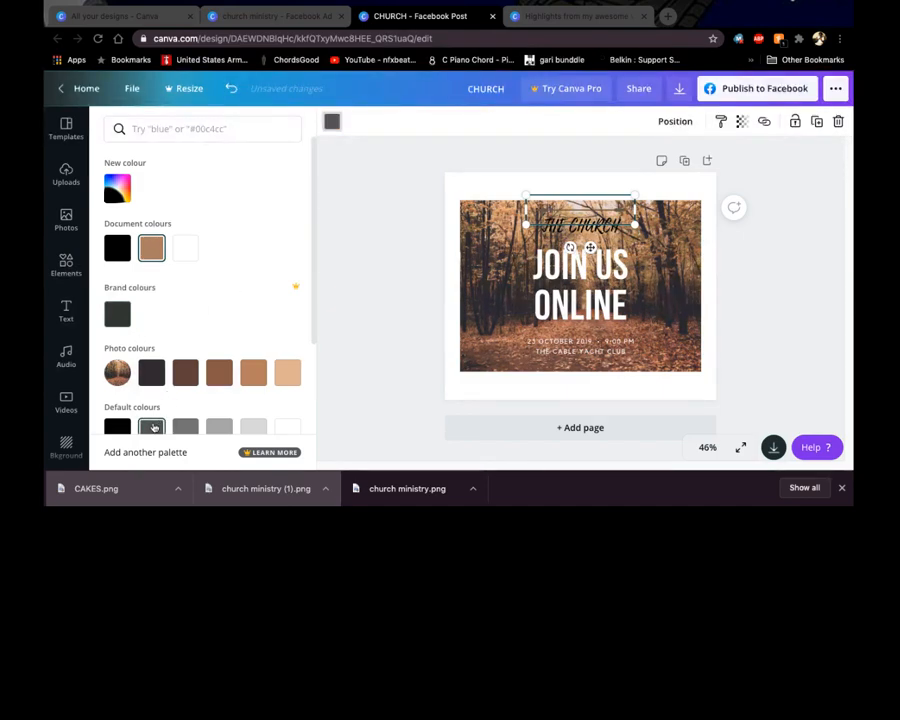
scroll(153, 400, "down", 2)
left_click(118, 332)
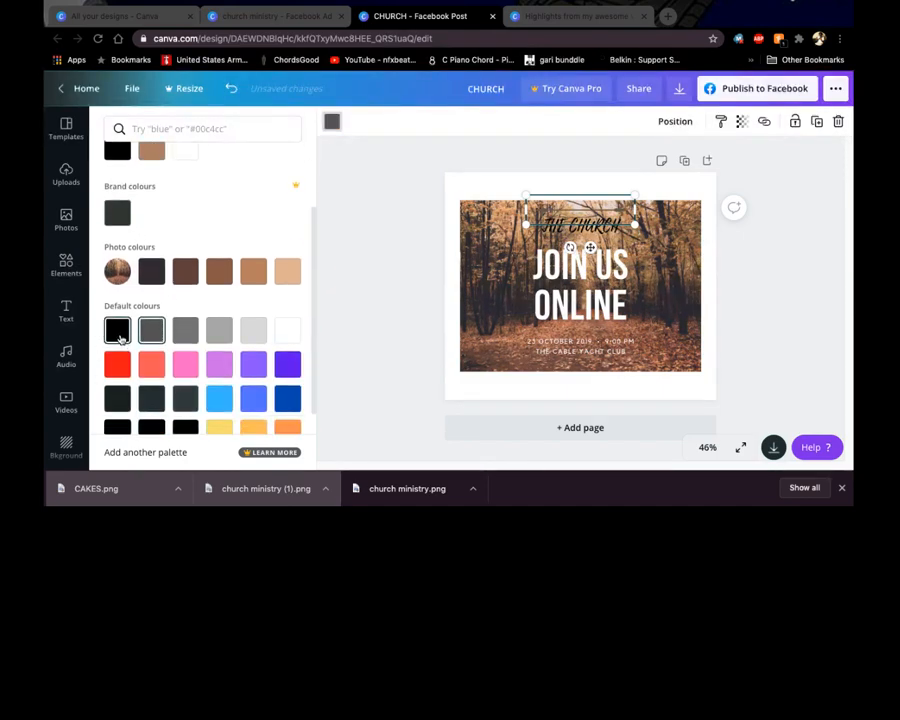
left_click(368, 341)
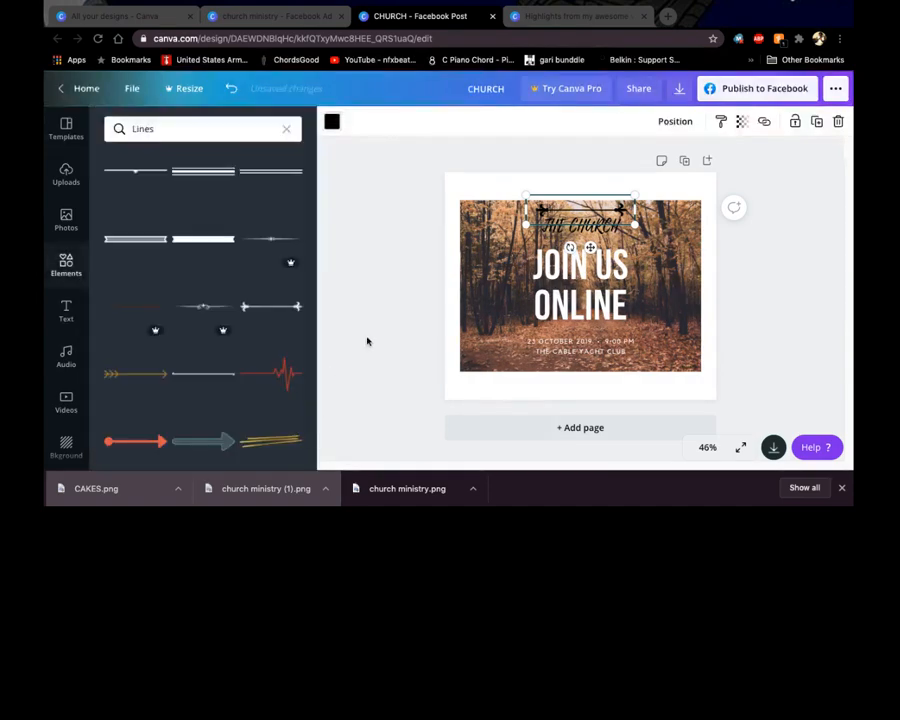
left_click(369, 335)
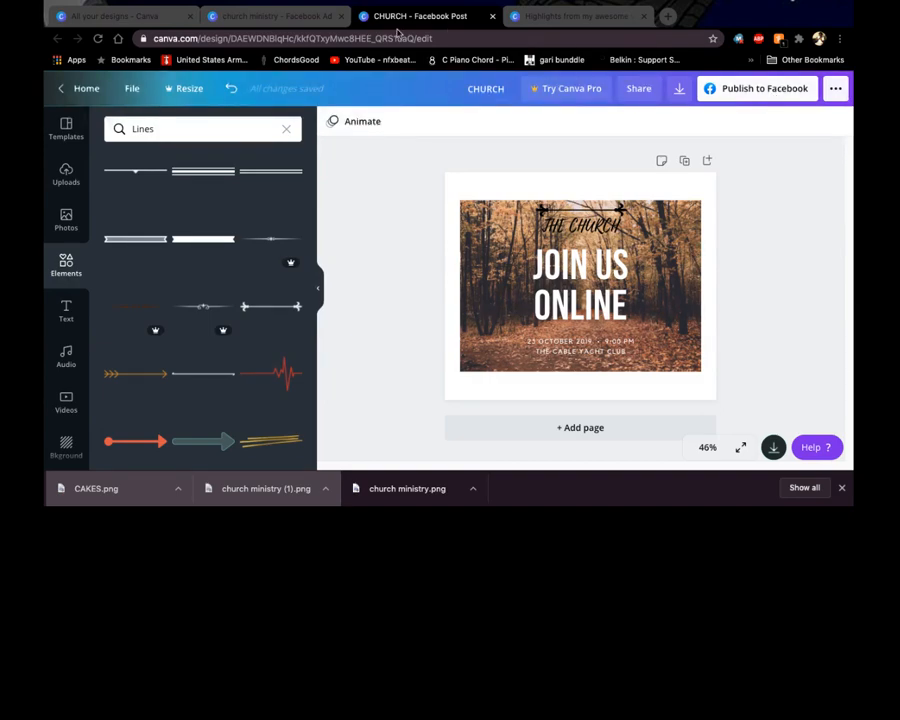
- Try the uploaded GAME OVER image over the JOIN US ONLINE text and remove it again
left_click(66, 172)
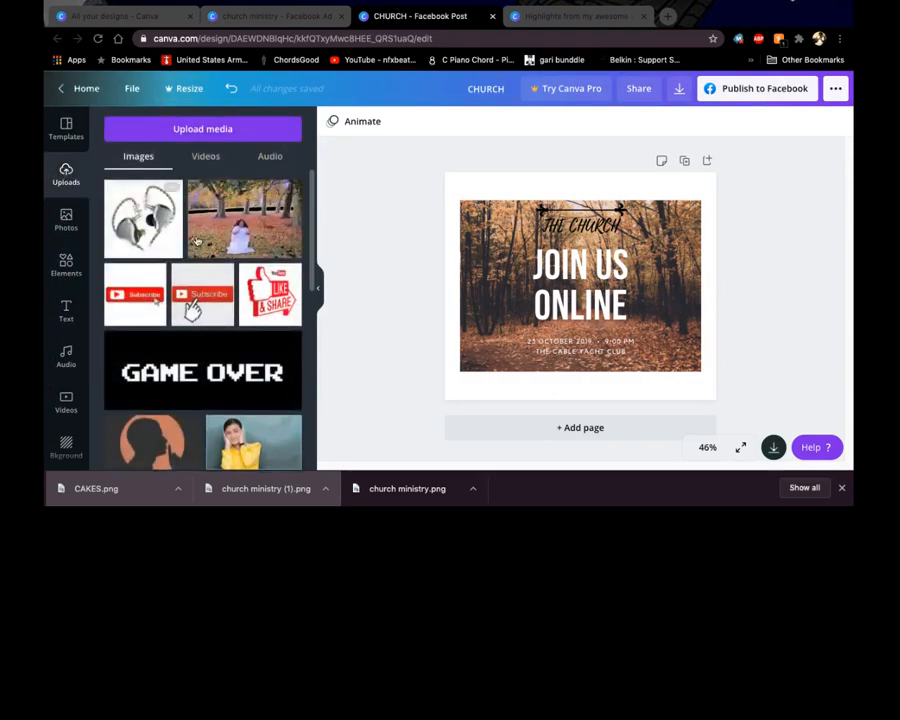
scroll(197, 241, "down", 2)
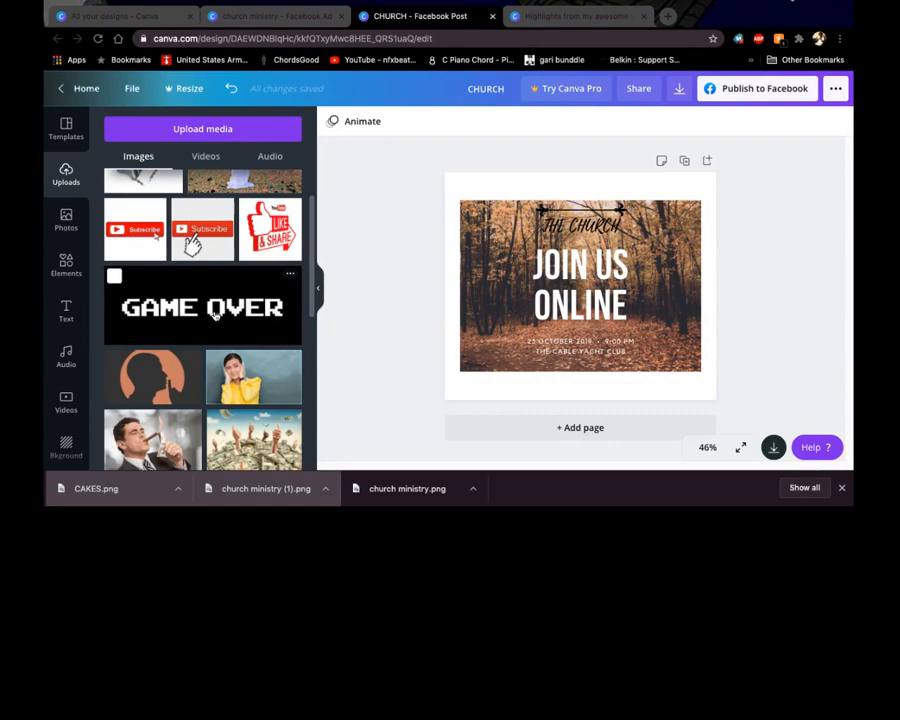
left_click_drag(214, 315, 611, 275)
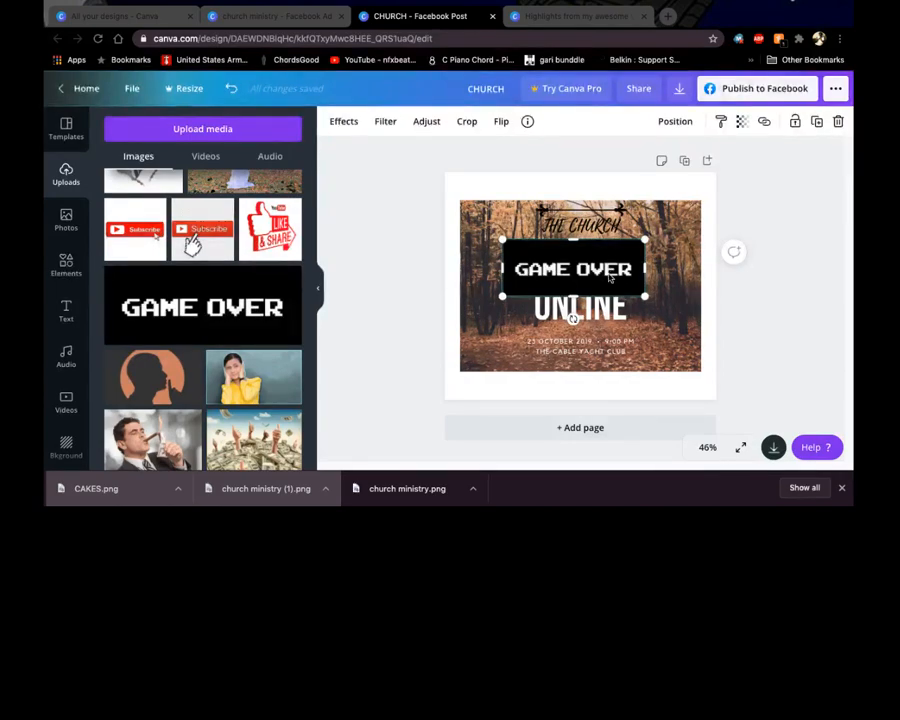
left_click_drag(611, 276, 603, 285)
key("Delete")
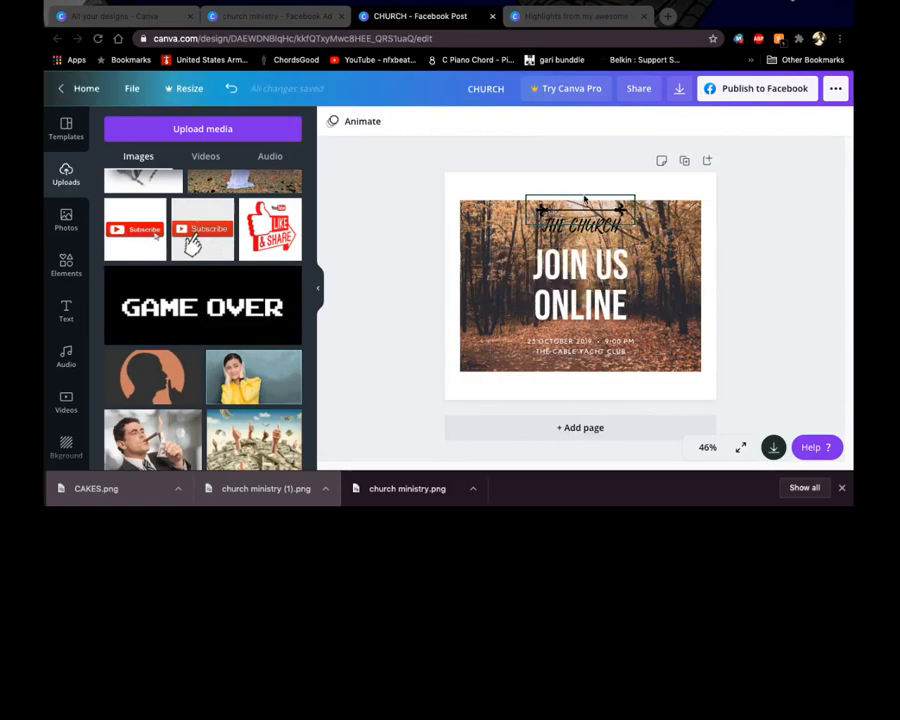
- Look through the Lines elements again and dismiss the system's disk space notification
left_click(66, 264)
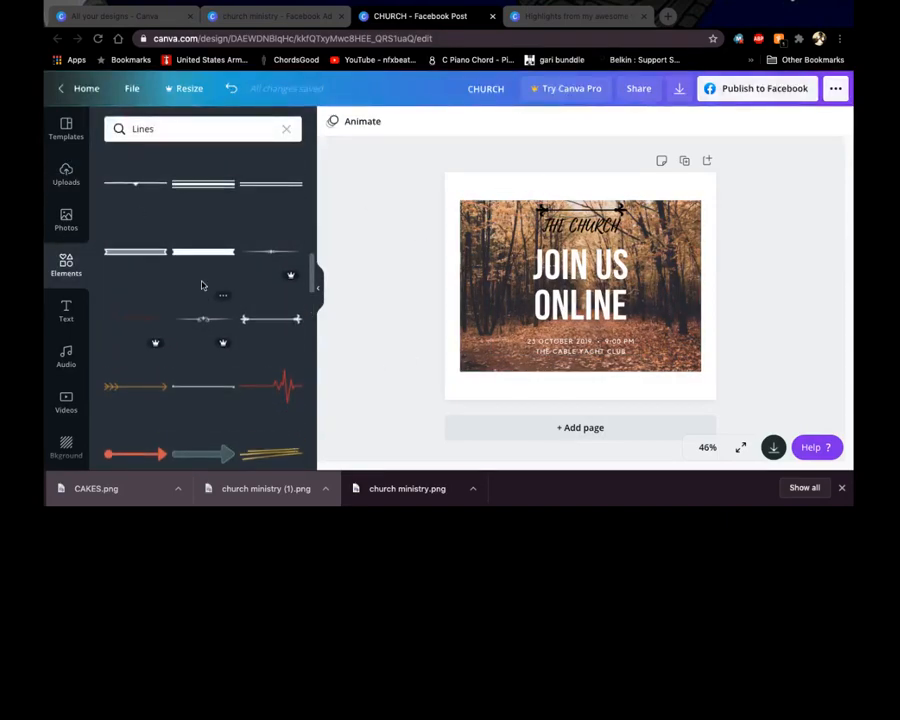
scroll(202, 286, "up", 5)
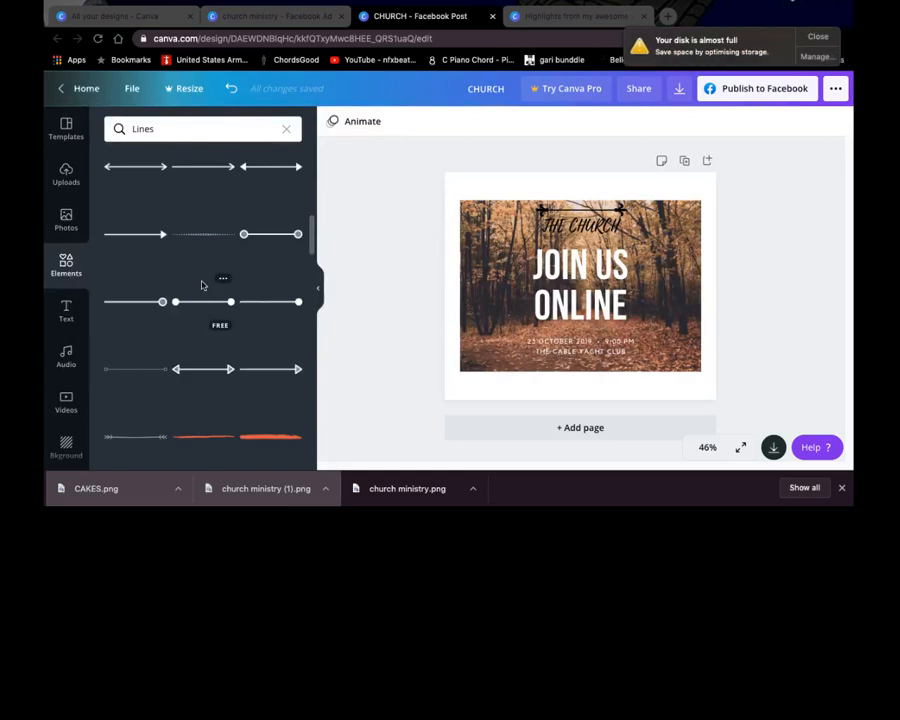
left_click(812, 38)
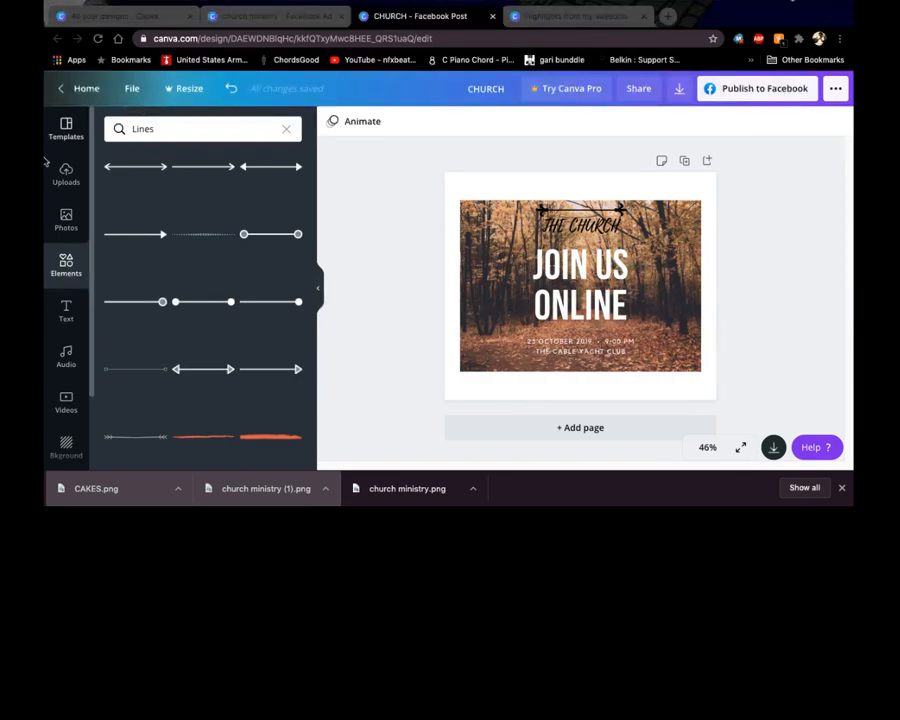
- Browse the Facebook post template categories and look through the full Easter Facebook Post collection
mouse_move(50, 153)
left_click(66, 128)
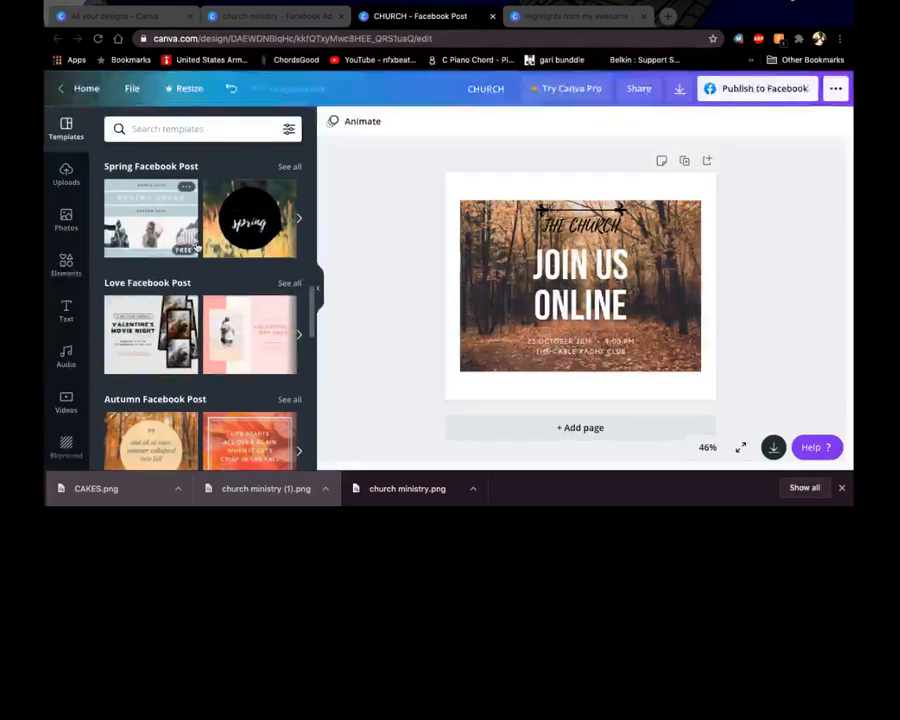
scroll(197, 246, "down", 3)
scroll(197, 246, "down", 3)
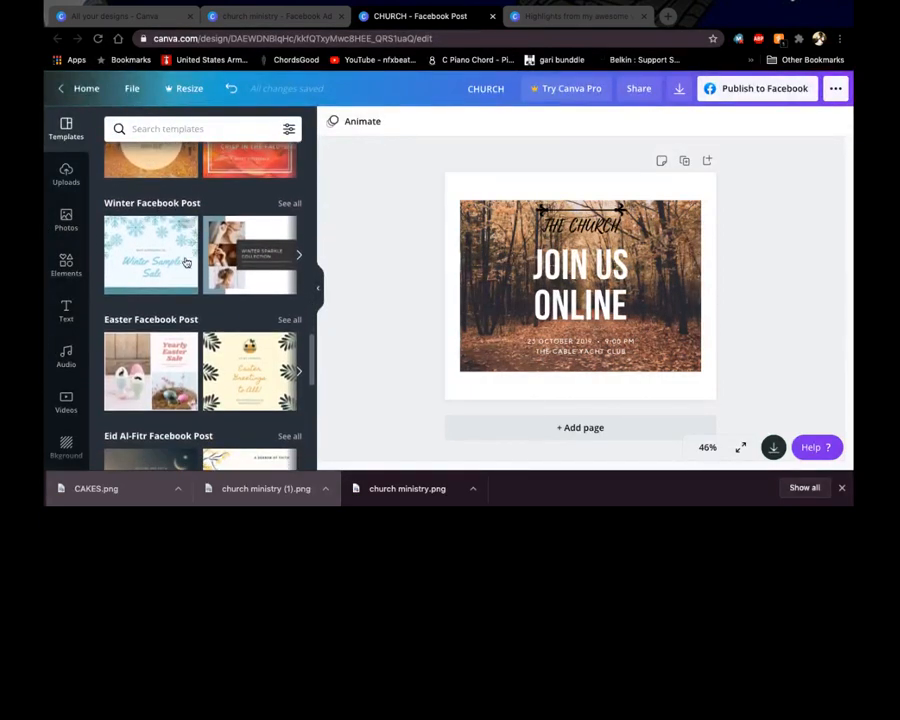
scroll(158, 335, "down", 3)
scroll(162, 325, "up", 2)
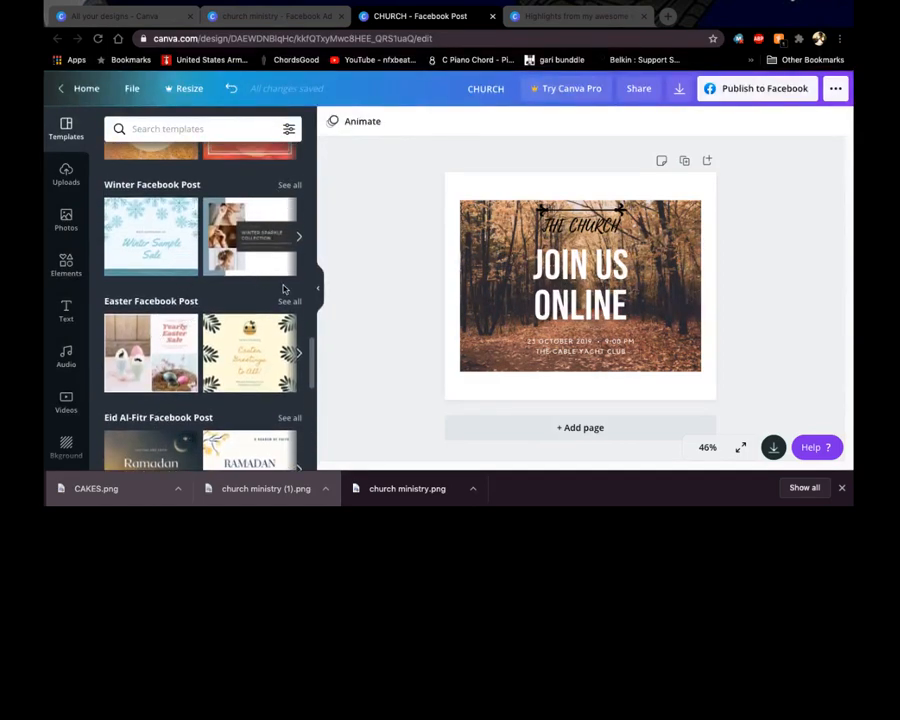
left_click(287, 301)
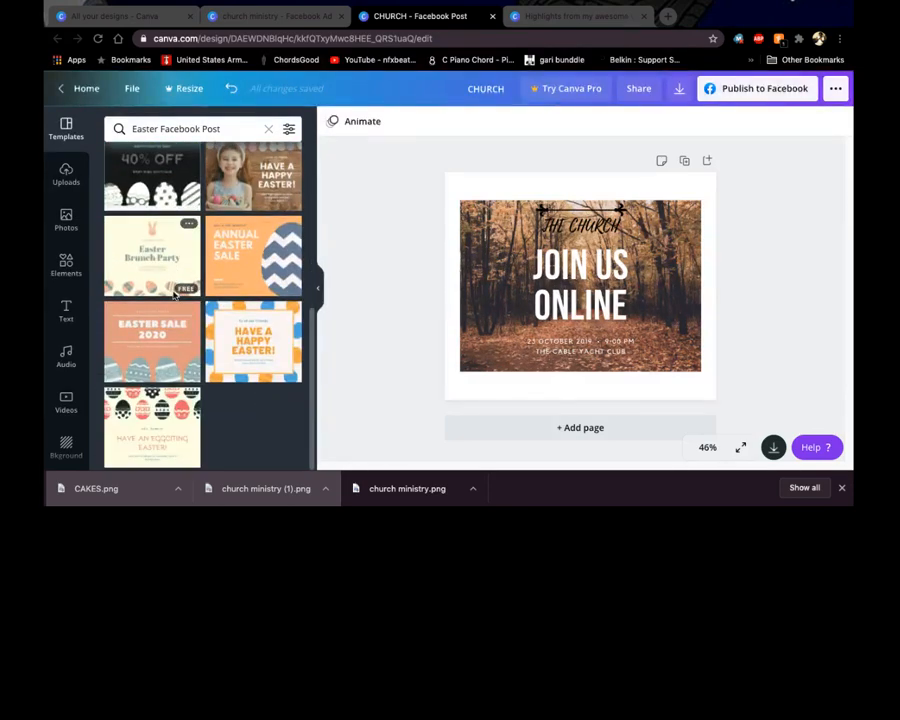
scroll(173, 296, "up", 5)
scroll(173, 296, "down", 4)
scroll(173, 296, "up", 4)
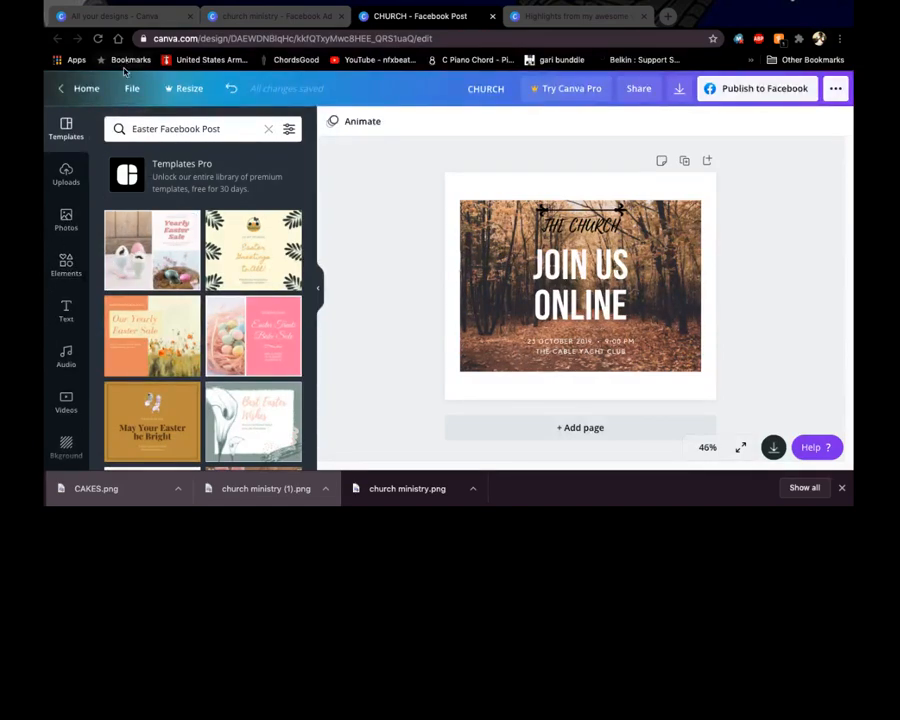
- Return to the Canva home page from the saved designs list and close the browser's downloads bar
left_click(122, 17)
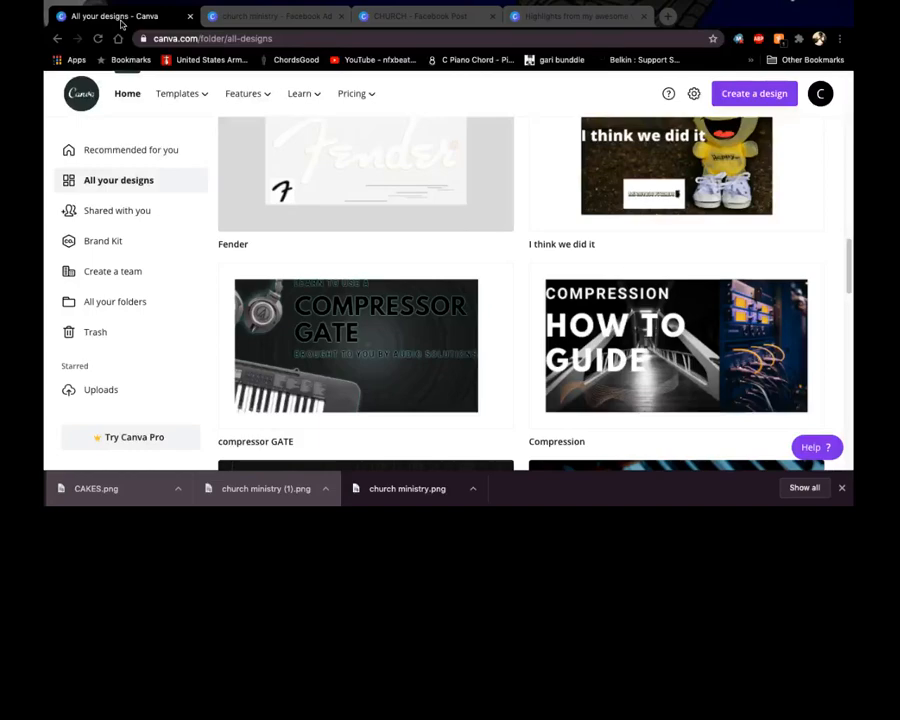
left_click(85, 108)
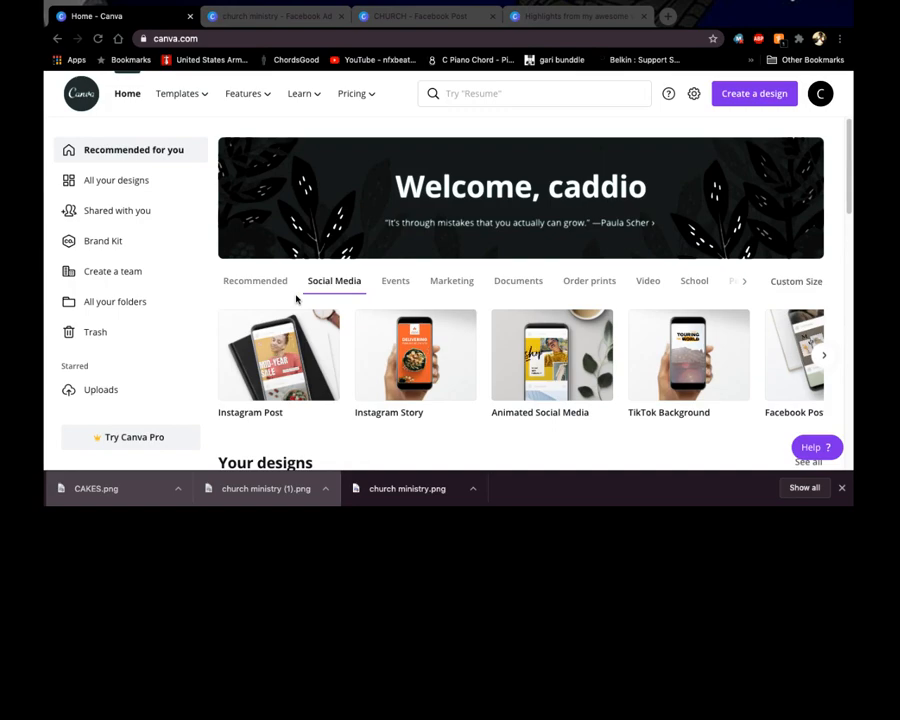
left_click(841, 489)
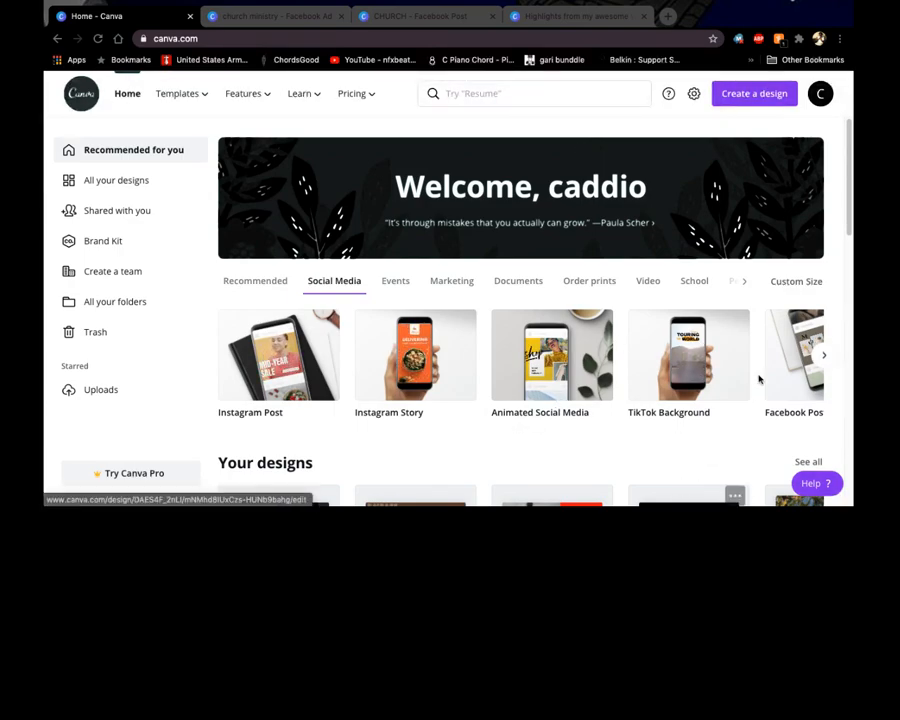
- View the open church ministry Facebook ad and the CHURCH Facebook post once more
left_click(290, 16)
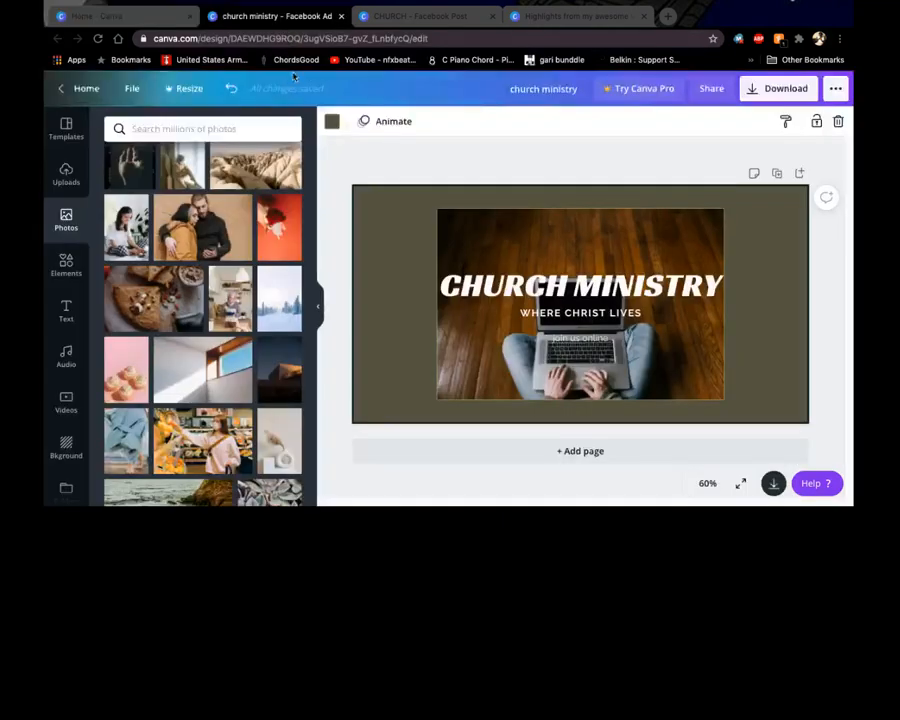
left_click(420, 16)
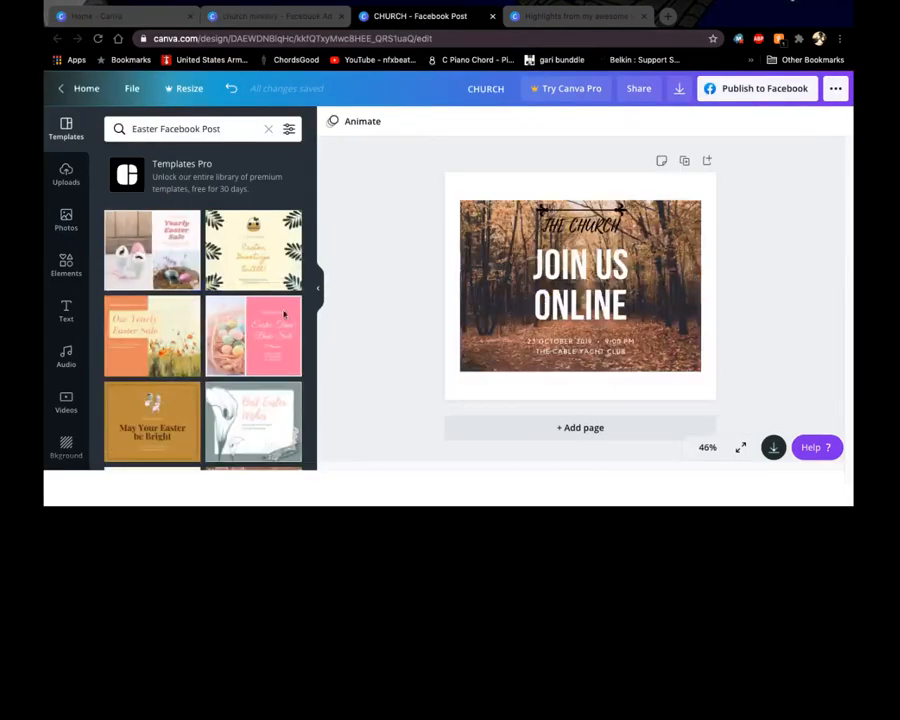
- Go back to the Canva home page and open the Flyer templates from the Marketing category
mouse_move(78, 10)
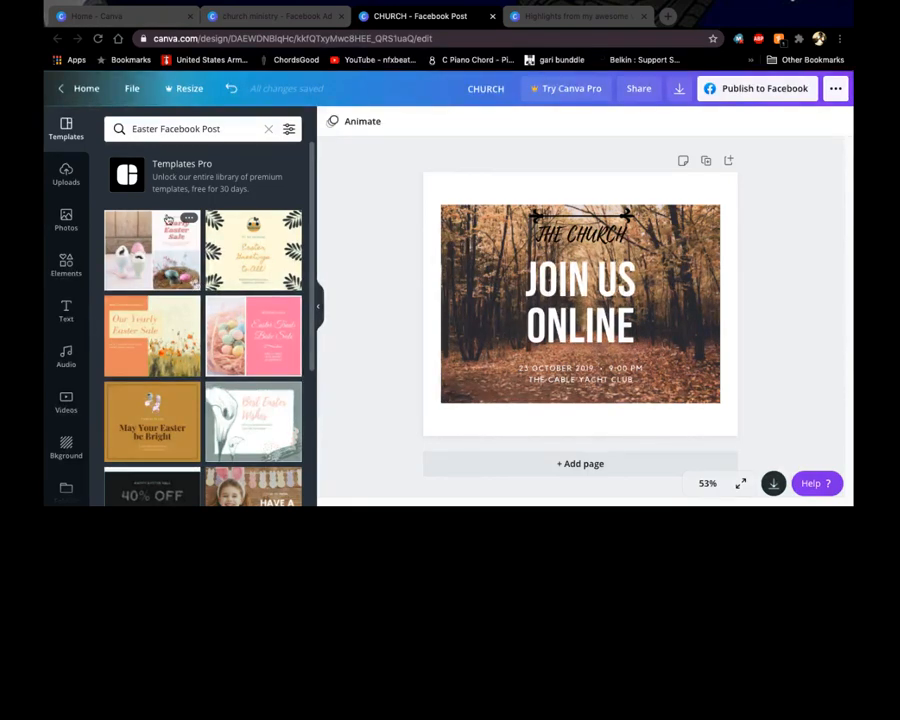
left_click(122, 16)
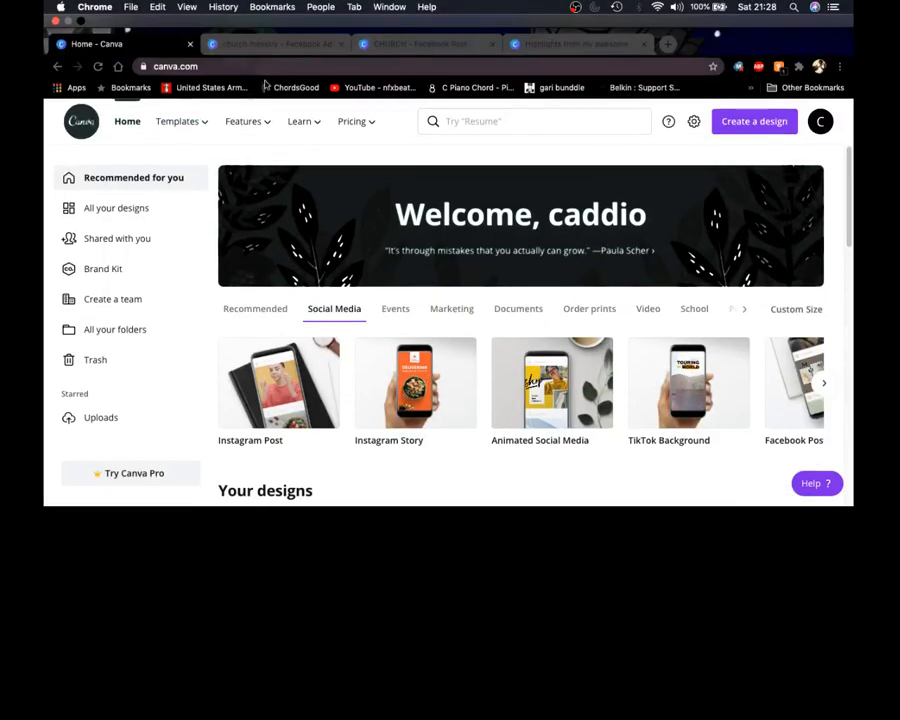
mouse_move(295, 92)
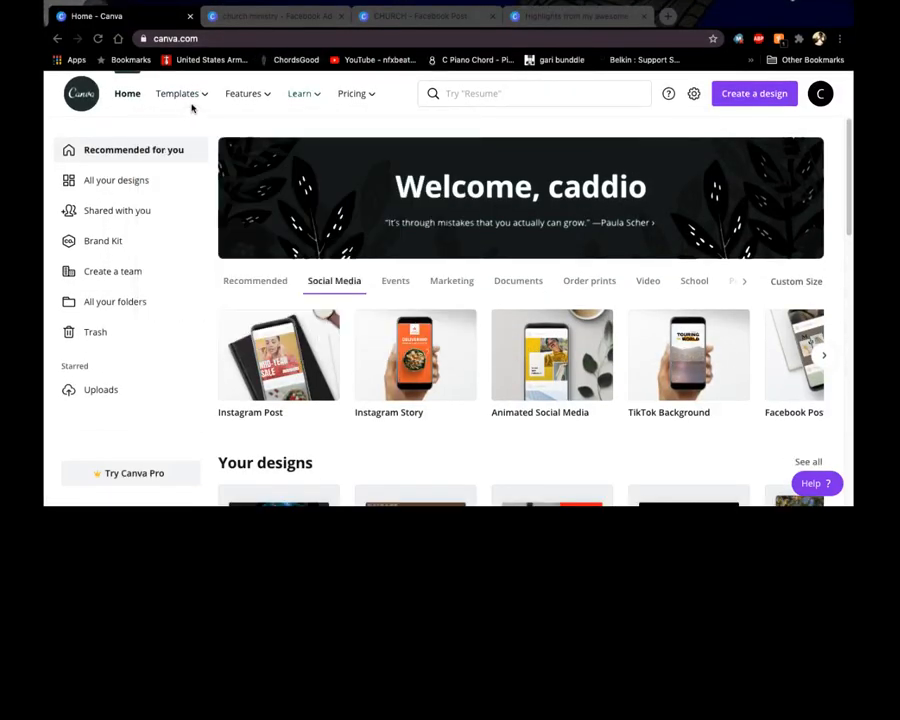
mouse_move(190, 94)
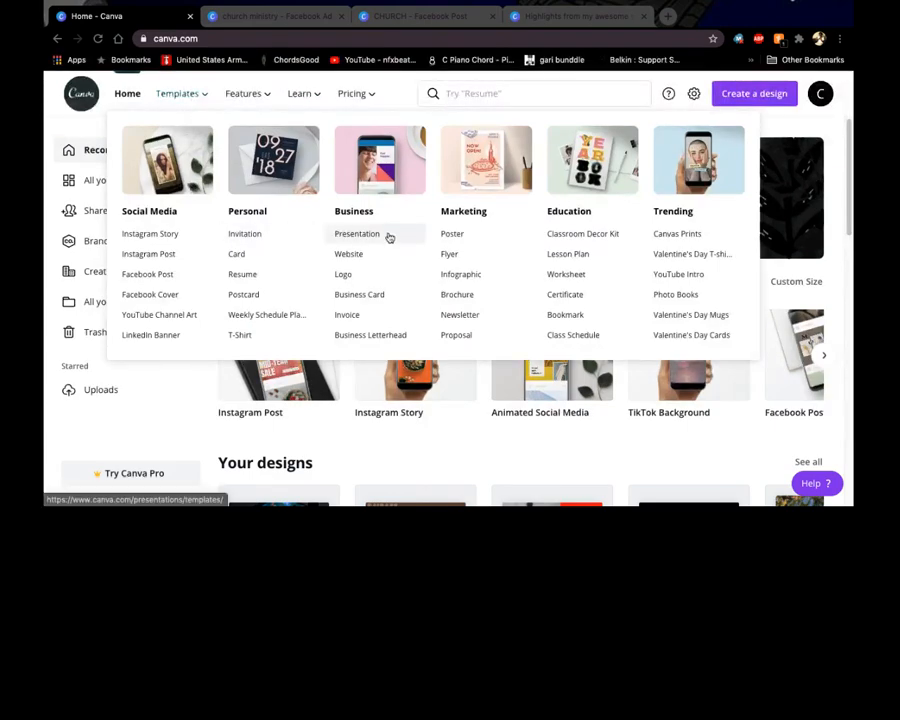
left_click(453, 256)
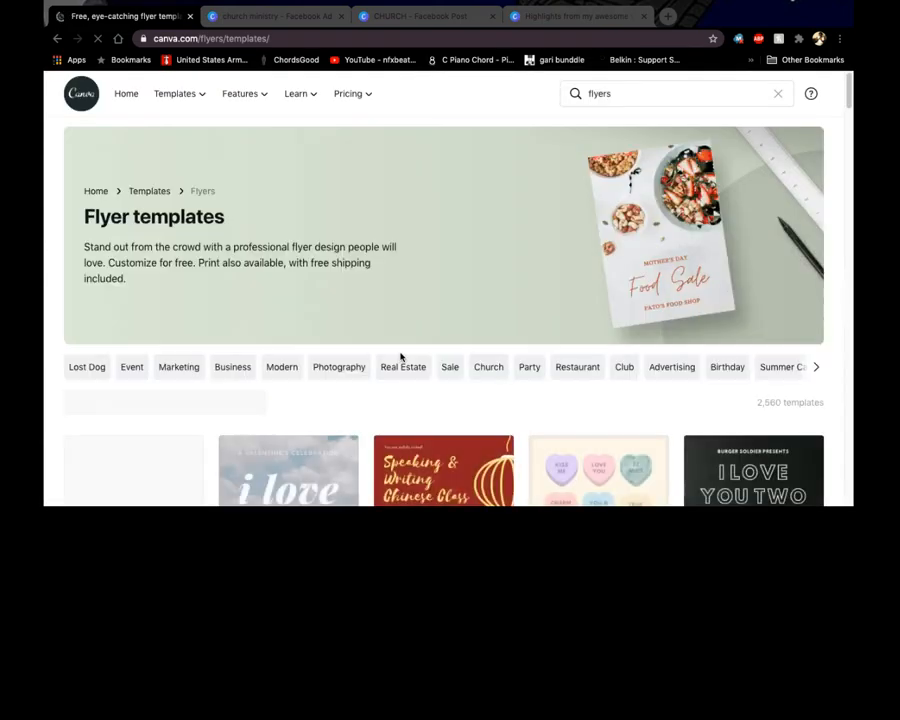
- Browse the flyer templates and start a design from the Black Pink Valentine's Day Sale Flyer template
scroll(400, 357, "down", 3)
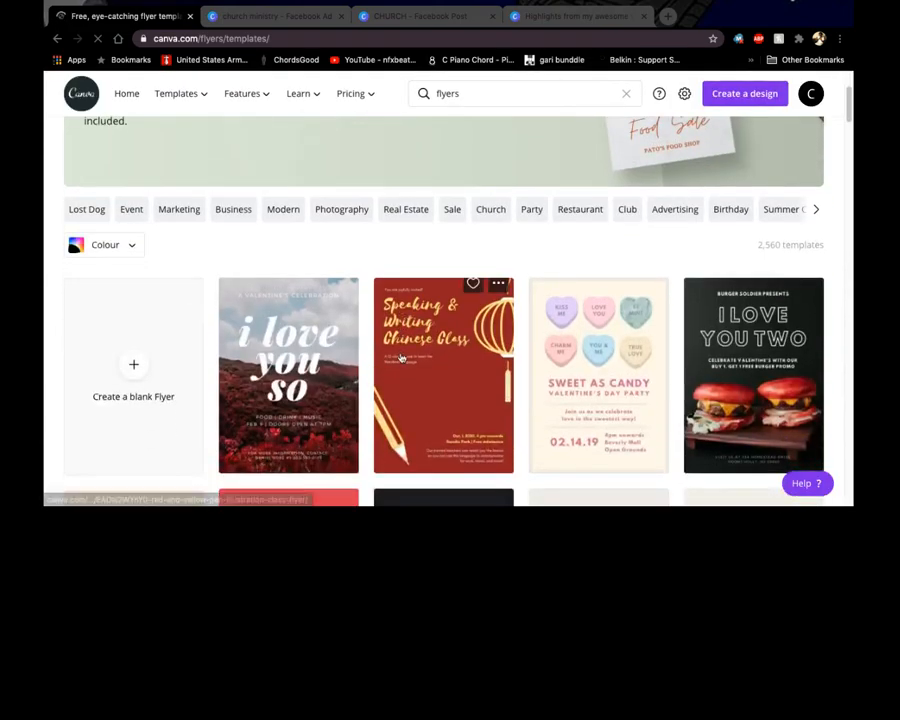
scroll(401, 357, "down", 2)
scroll(400, 357, "up", 1)
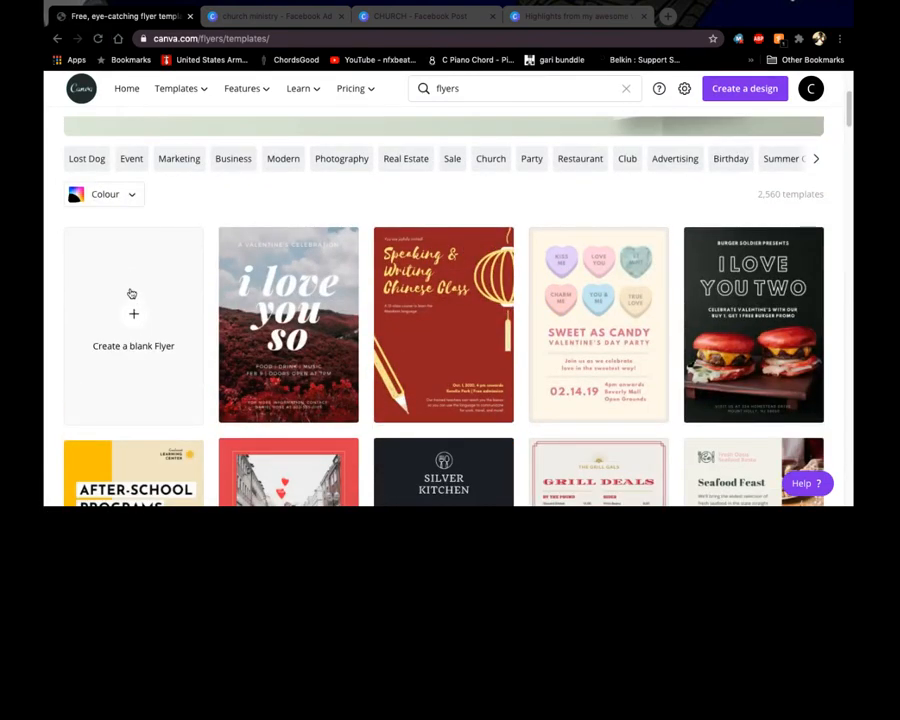
scroll(336, 337, "down", 4)
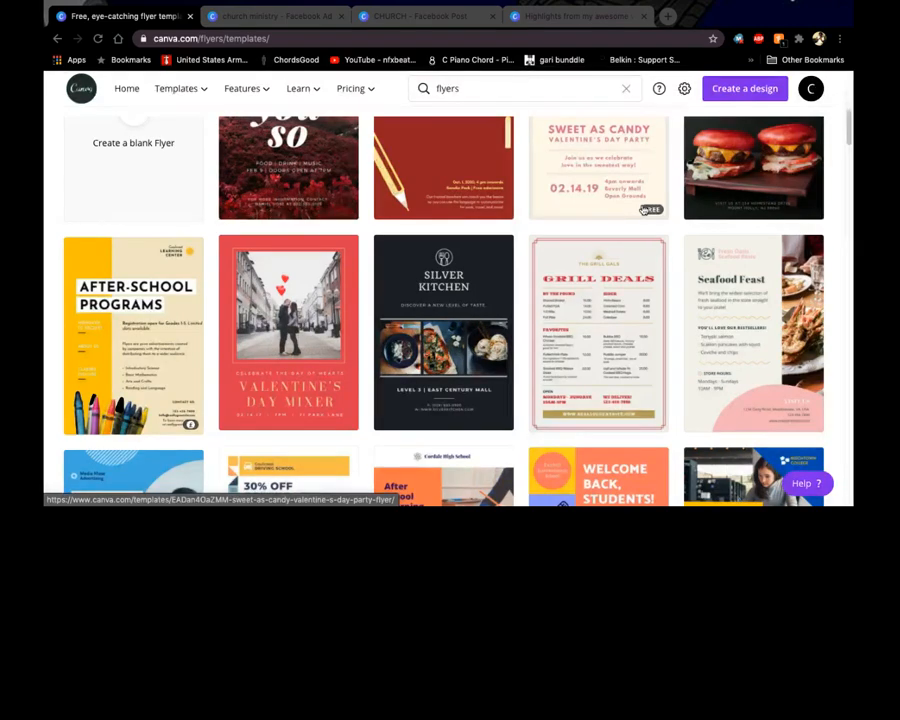
scroll(488, 170, "up", 2)
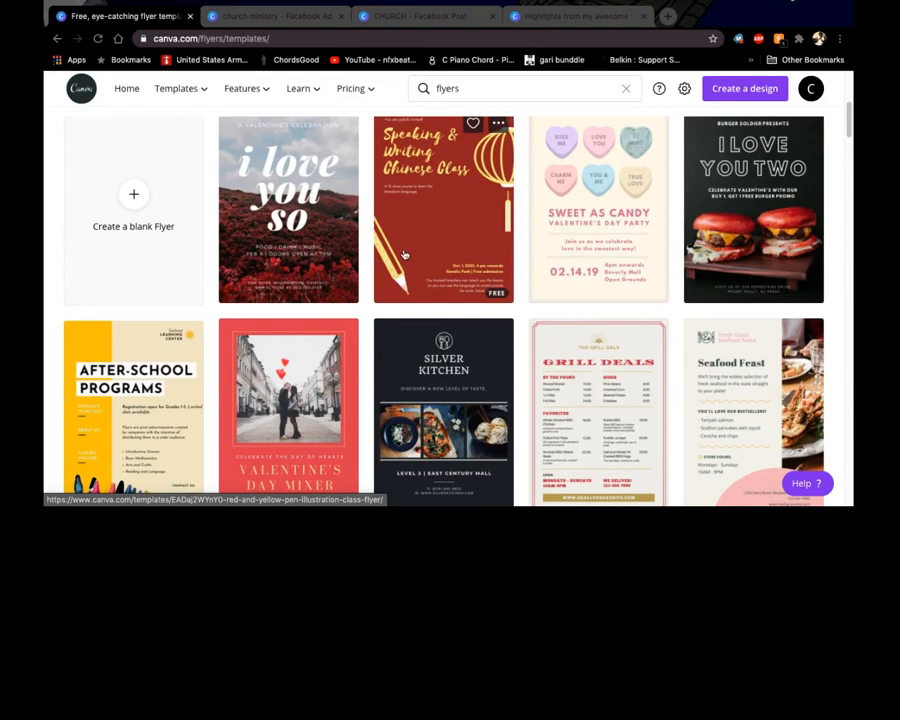
scroll(404, 255, "down", 5)
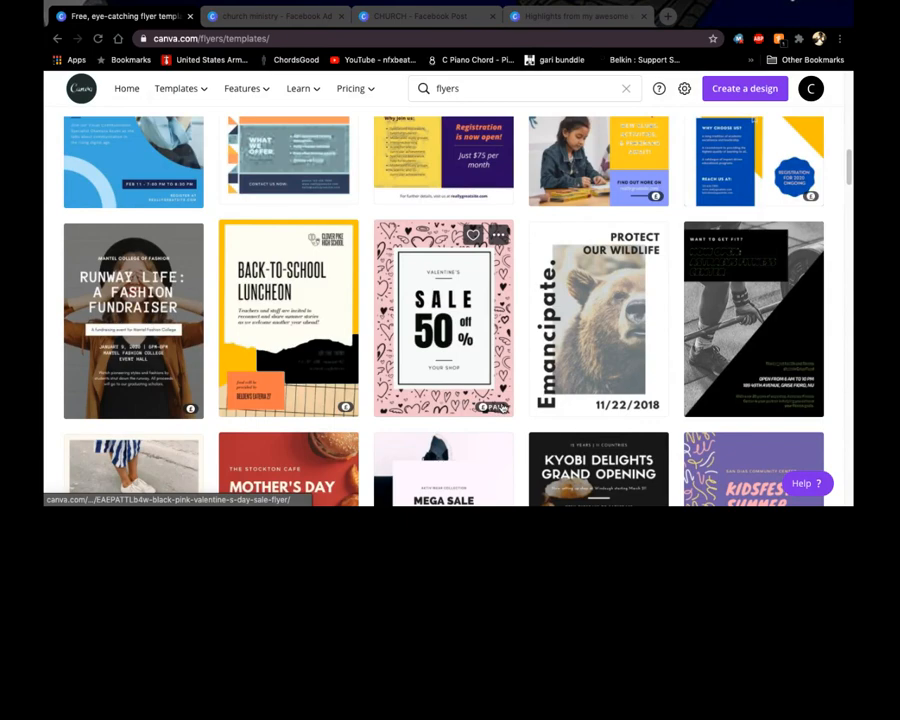
scroll(503, 408, "down", 1)
left_click(464, 293)
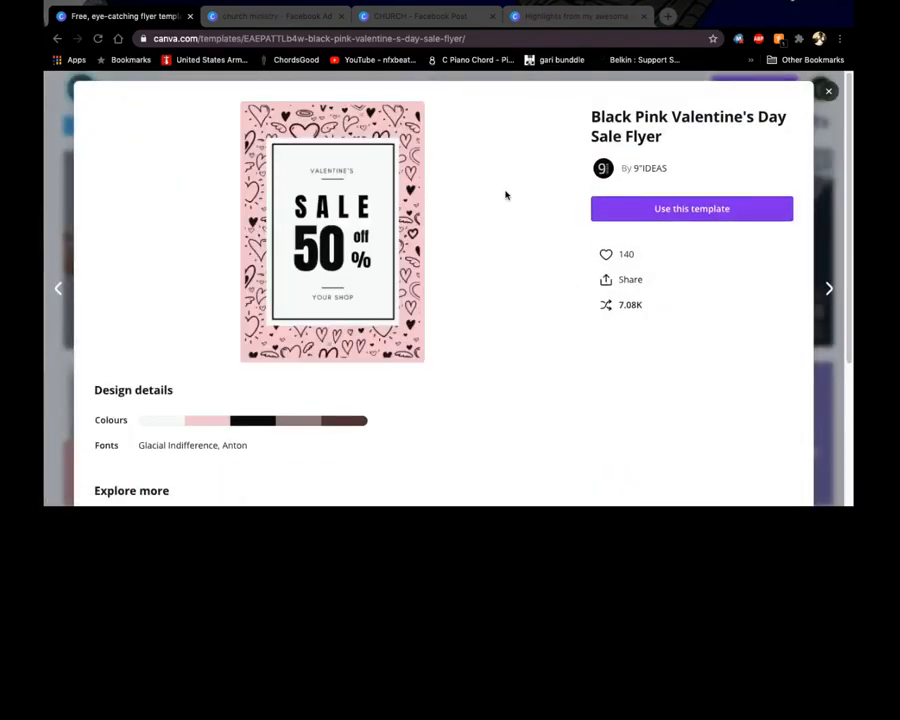
left_click(664, 214)
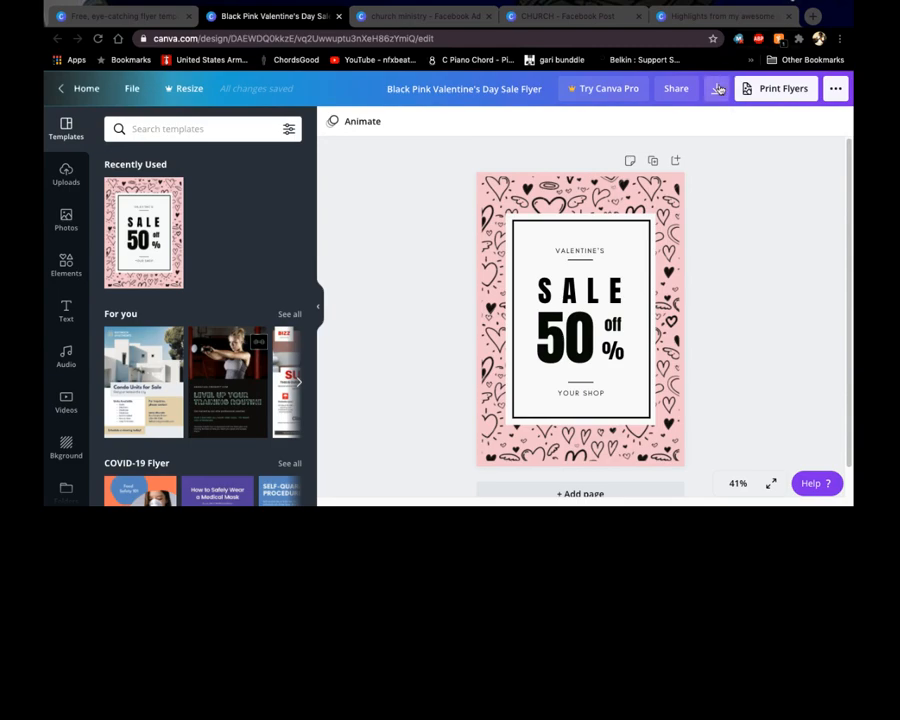
- Check the sale flyer's download options for premium image charges and close them without downloading
left_click(718, 88)
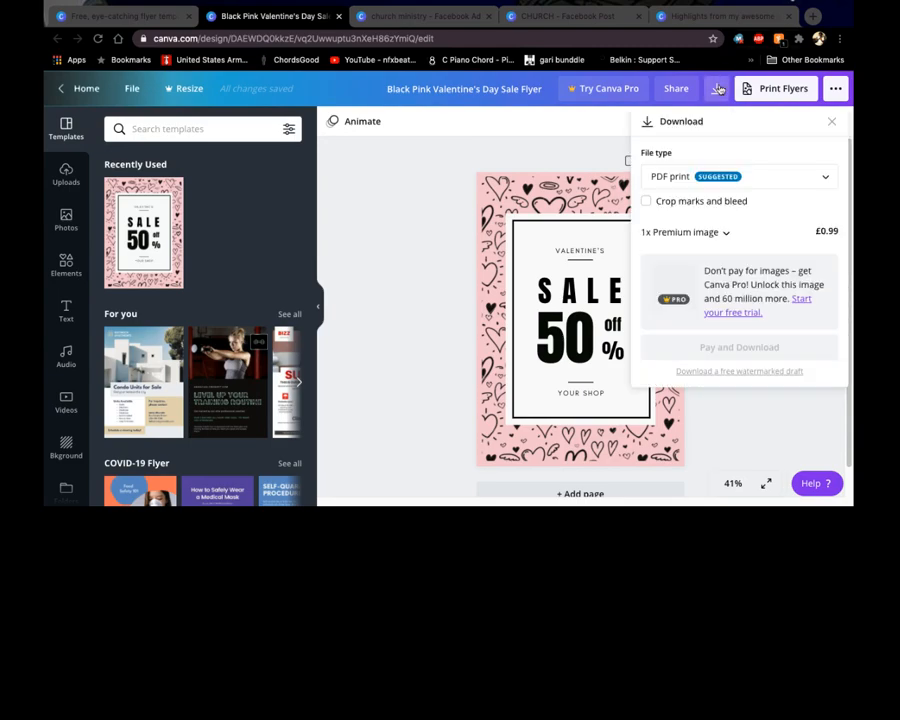
left_click(571, 294)
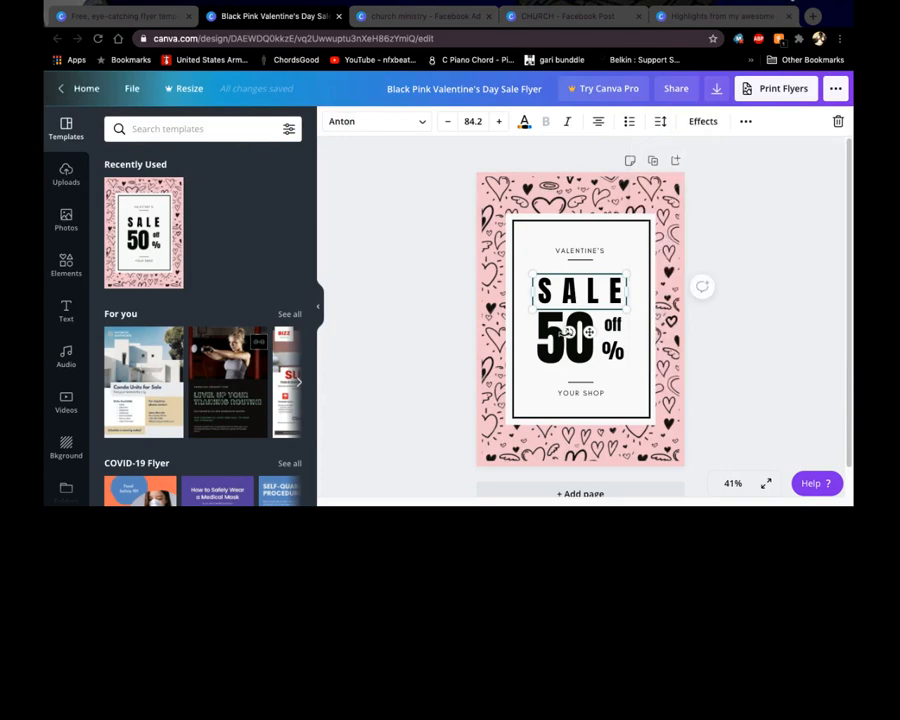
left_click(717, 90)
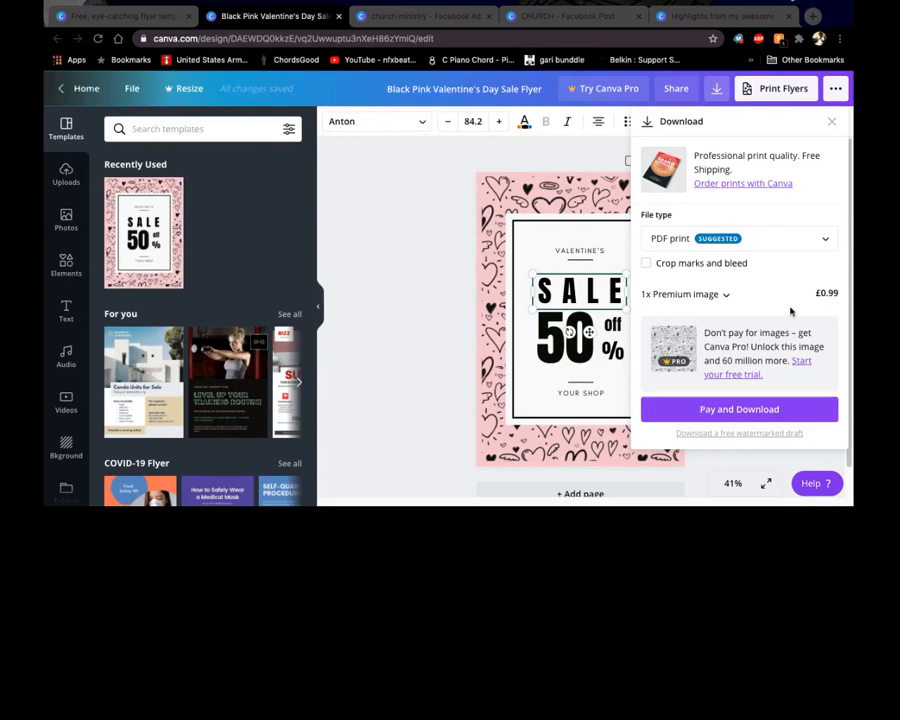
left_click(406, 354)
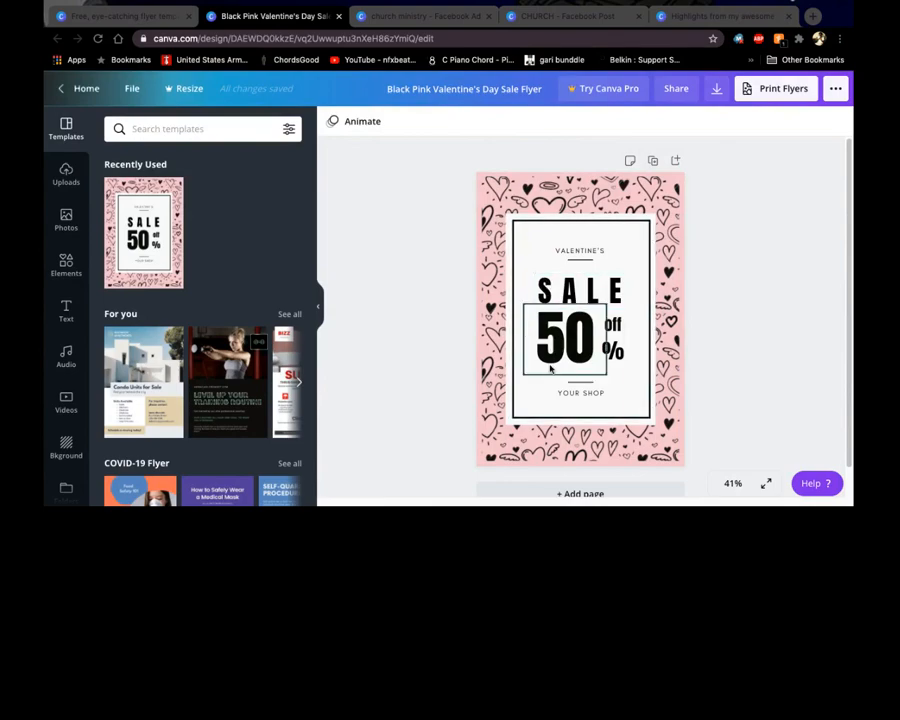
- Delete the premium heart pattern around the flyer's sale text and download the design as PDF print
left_click(486, 375)
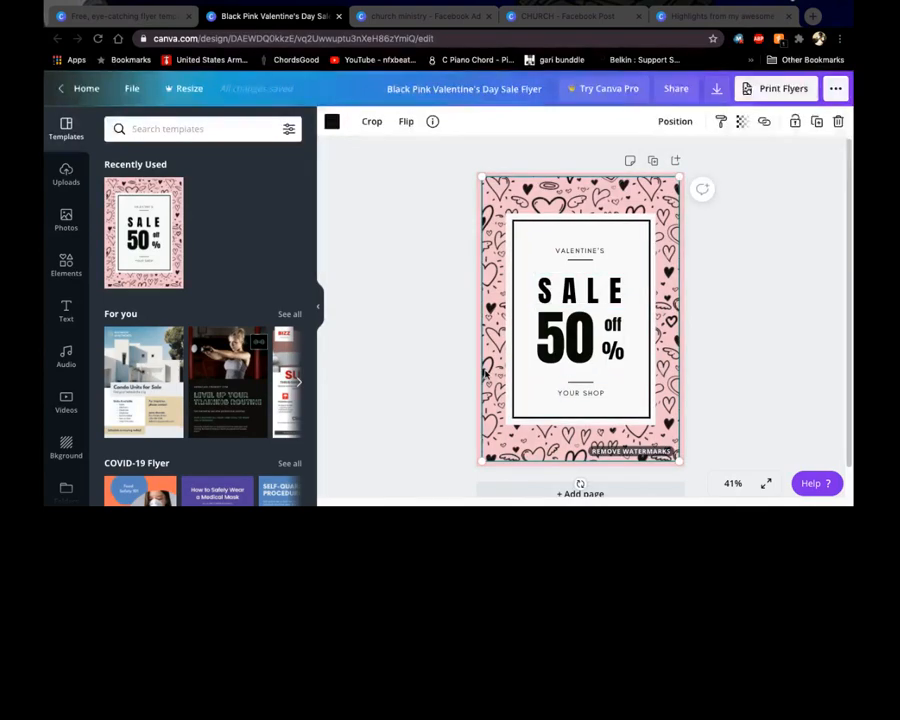
key("Delete")
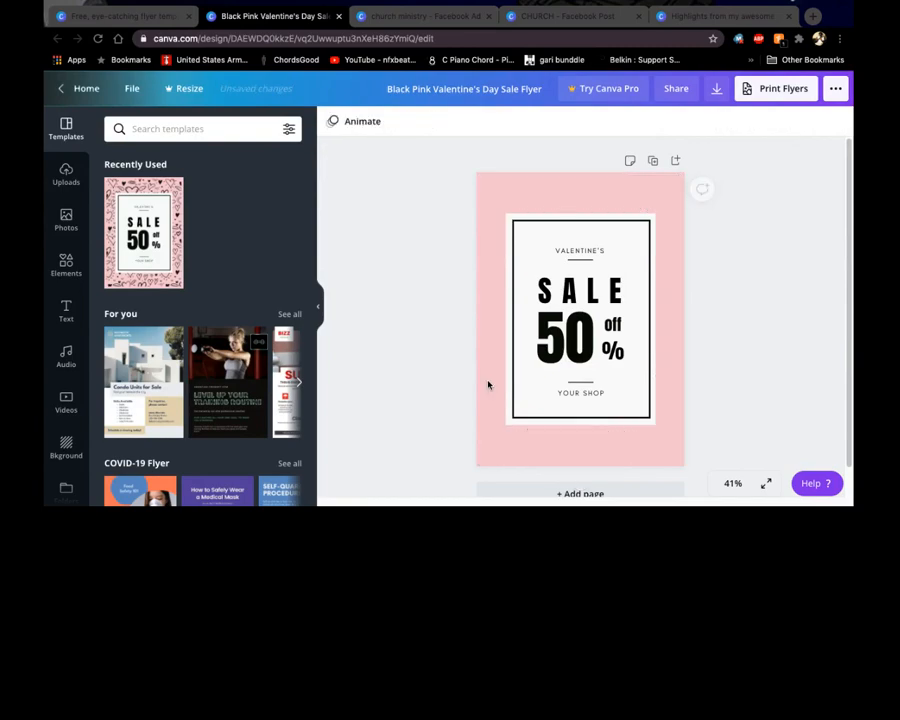
left_click(718, 88)
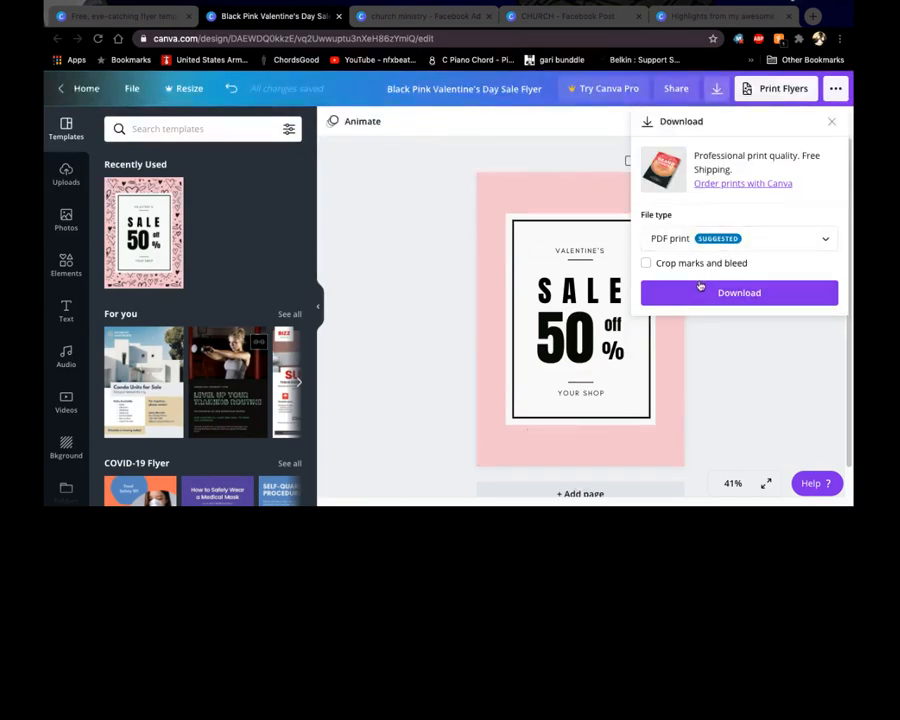
left_click(700, 290)
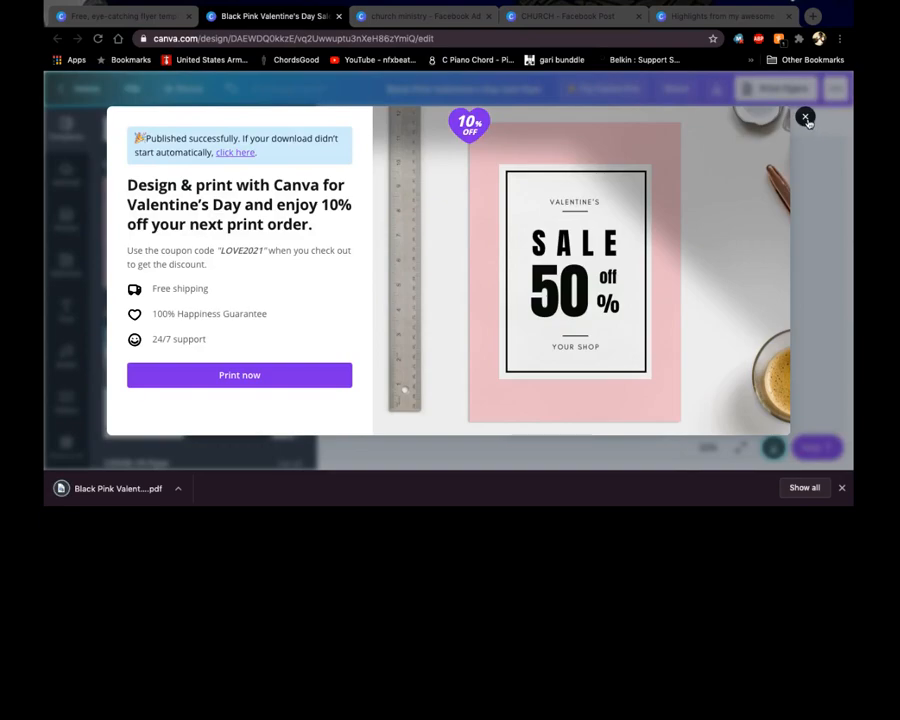
left_click(805, 118)
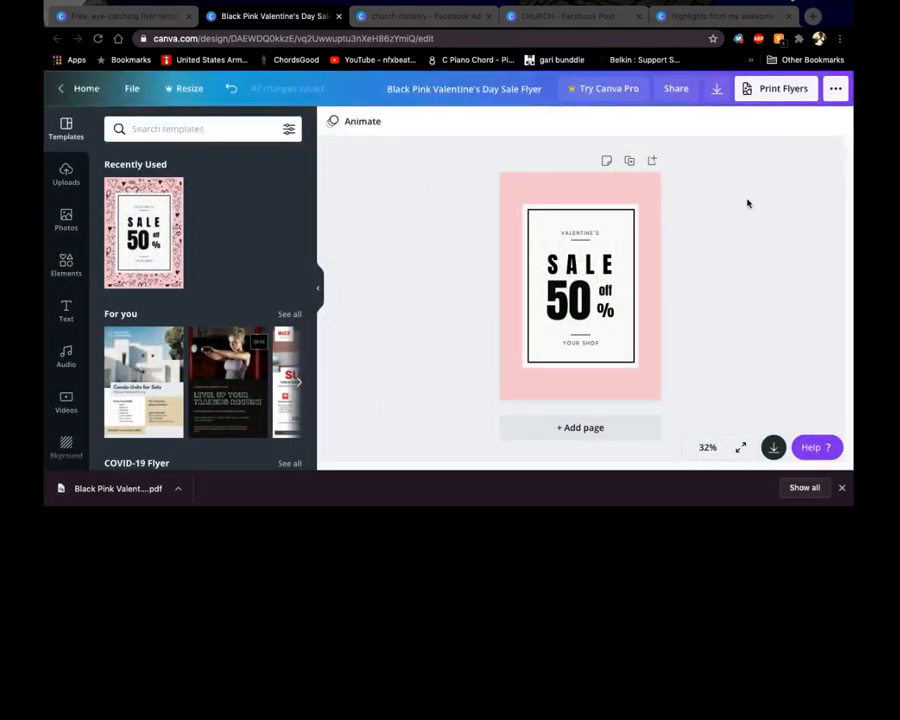
- Try light grey for the flyer's background and set it to black from the default colours
left_click(643, 197)
left_click(331, 121)
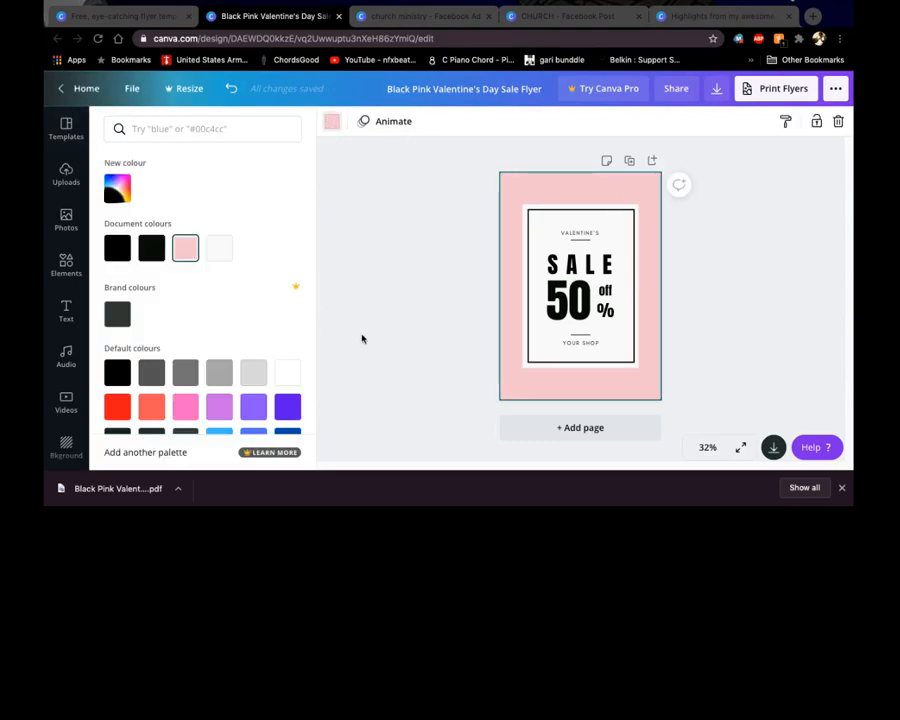
left_click(252, 373)
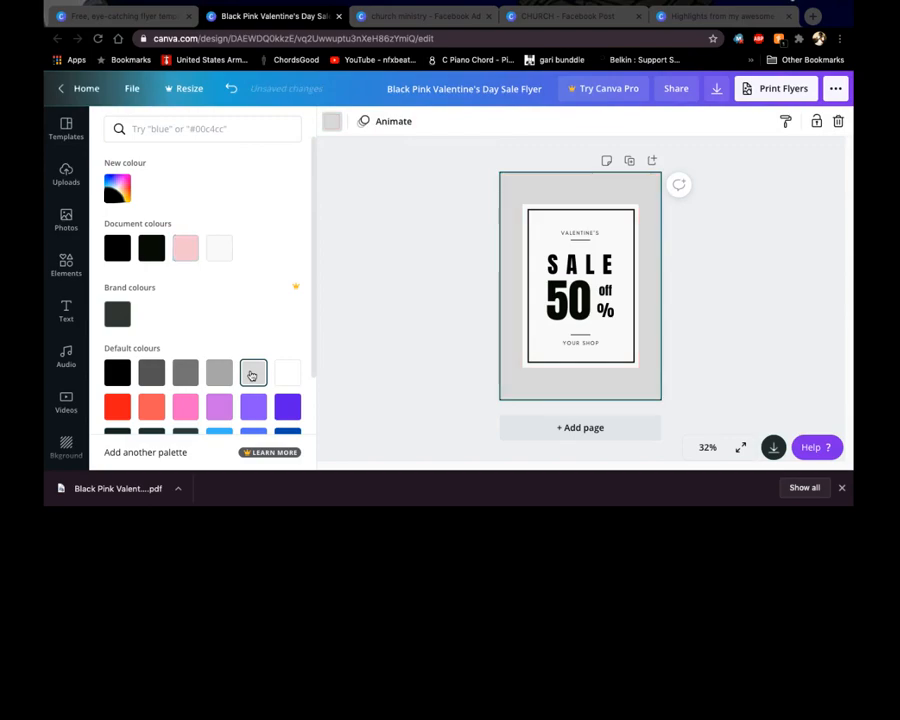
scroll(245, 418, "down", 2)
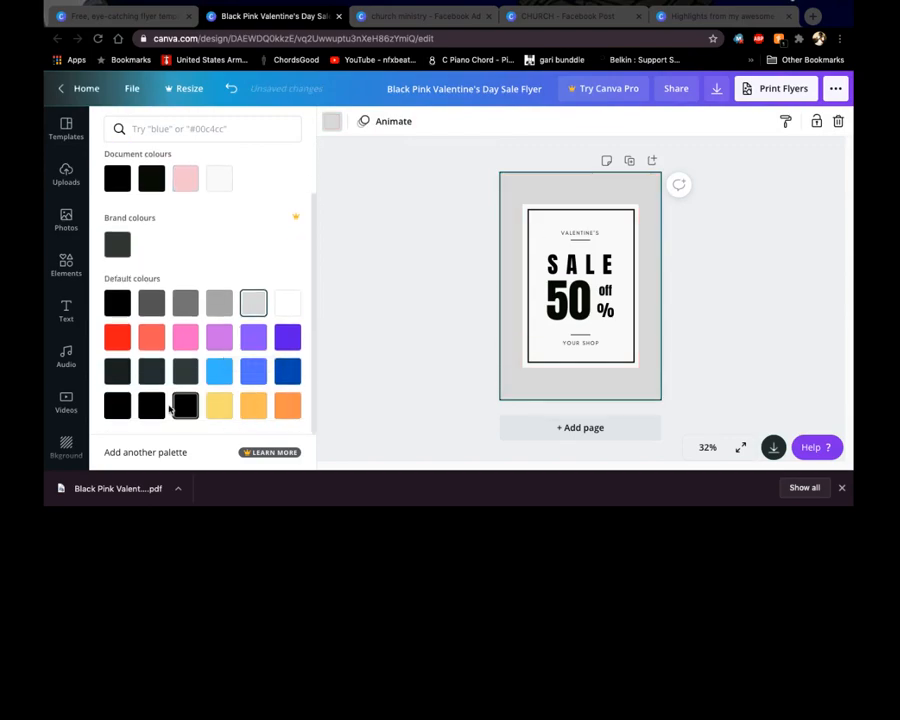
left_click(148, 404)
left_click(185, 404)
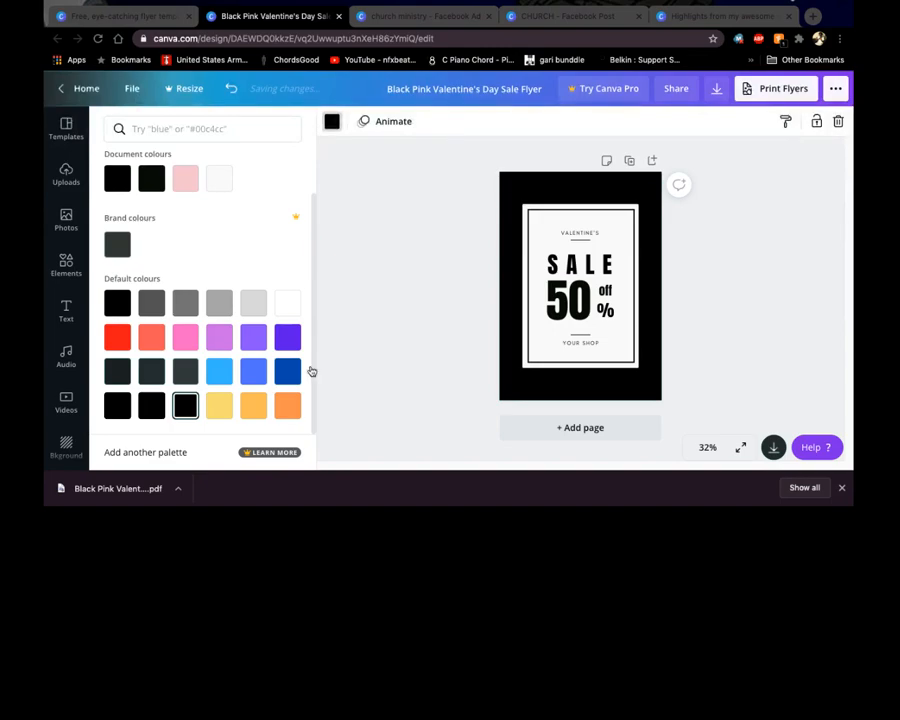
left_click(573, 272)
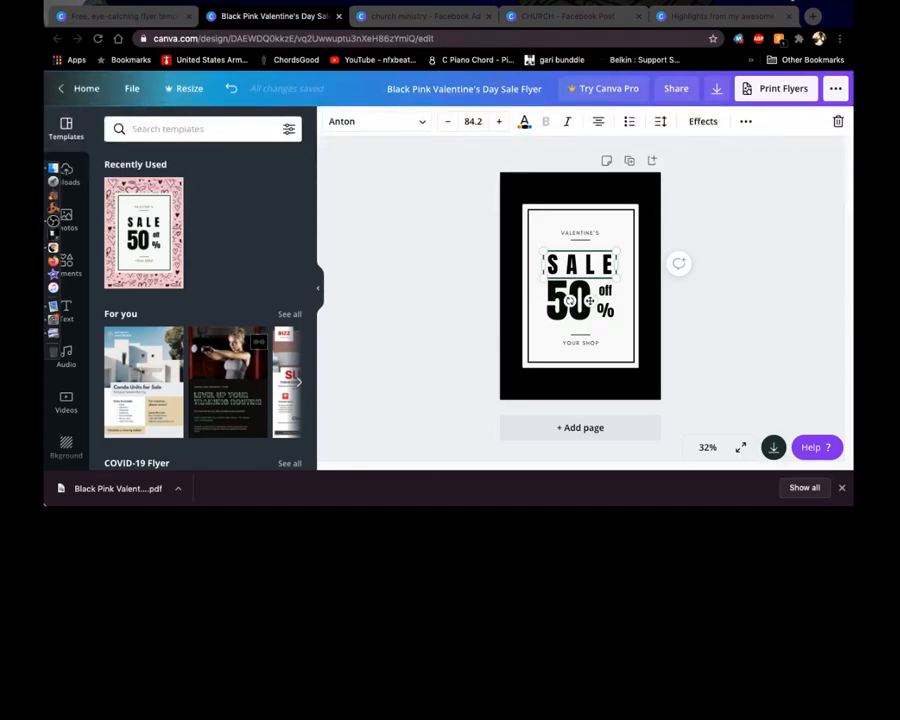
- Open the downloaded Black Pink Valentine's Day Sale Flyer PDF in Preview, look it over and close it
left_click(76, 487)
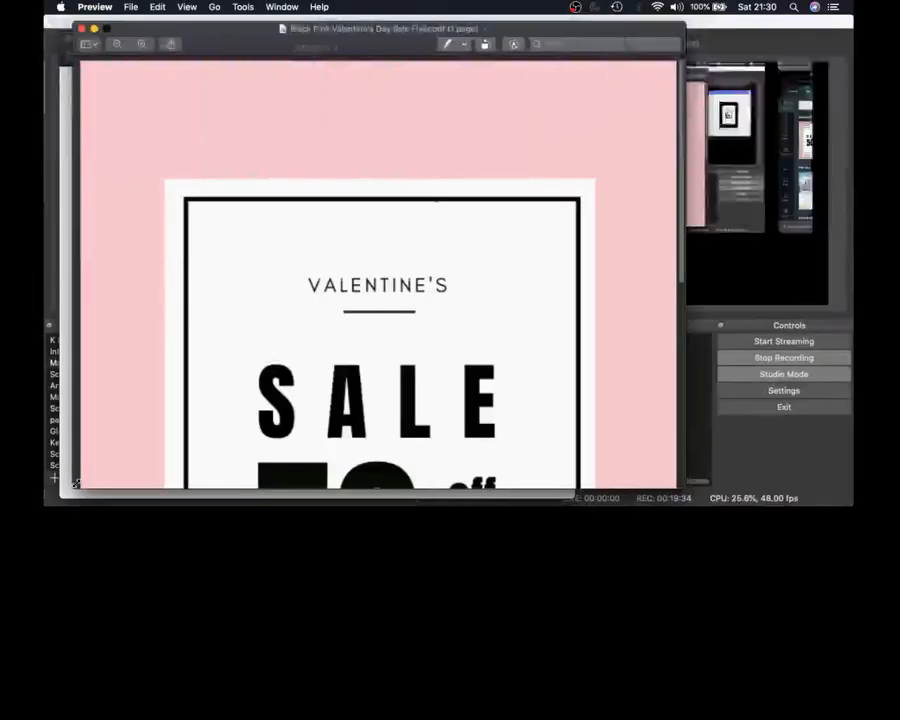
scroll(100, 384, "down", 5)
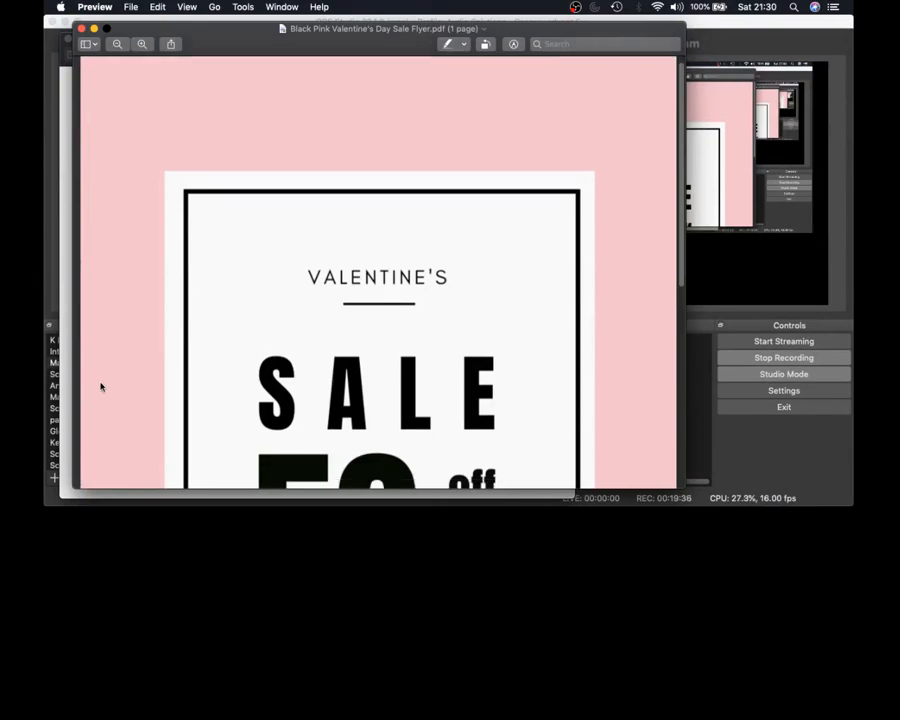
scroll(100, 384, "up", 4)
scroll(100, 386, "up", 1)
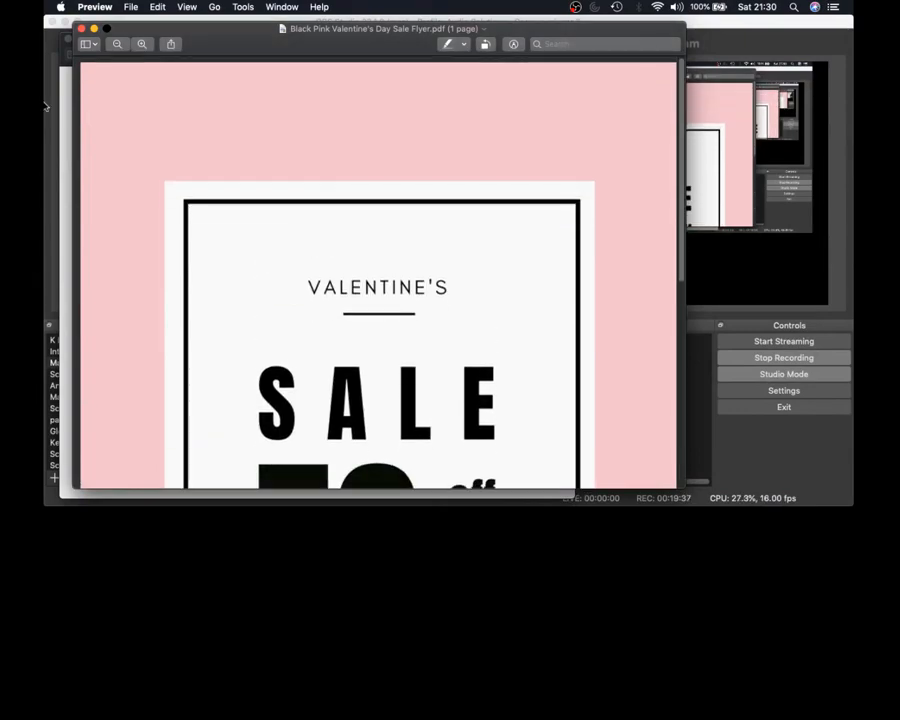
left_click(83, 30)
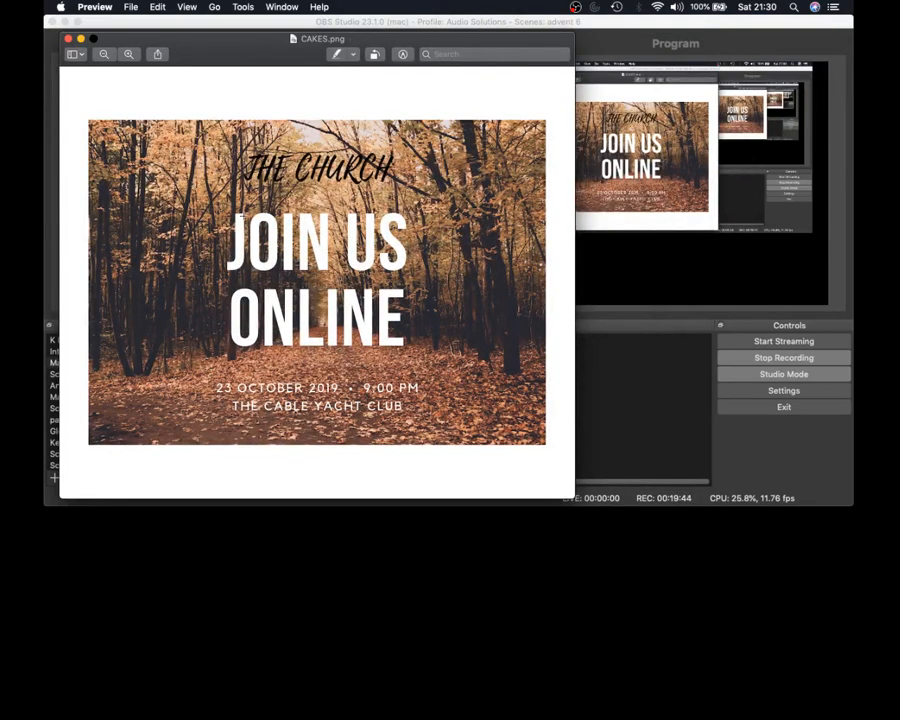
mouse_move(45, 222)
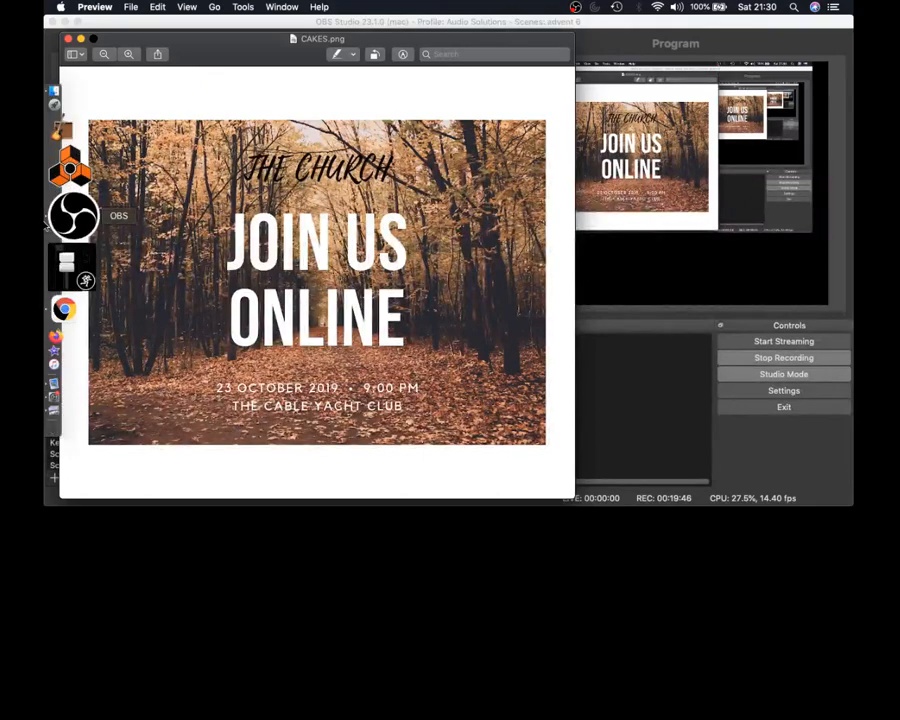